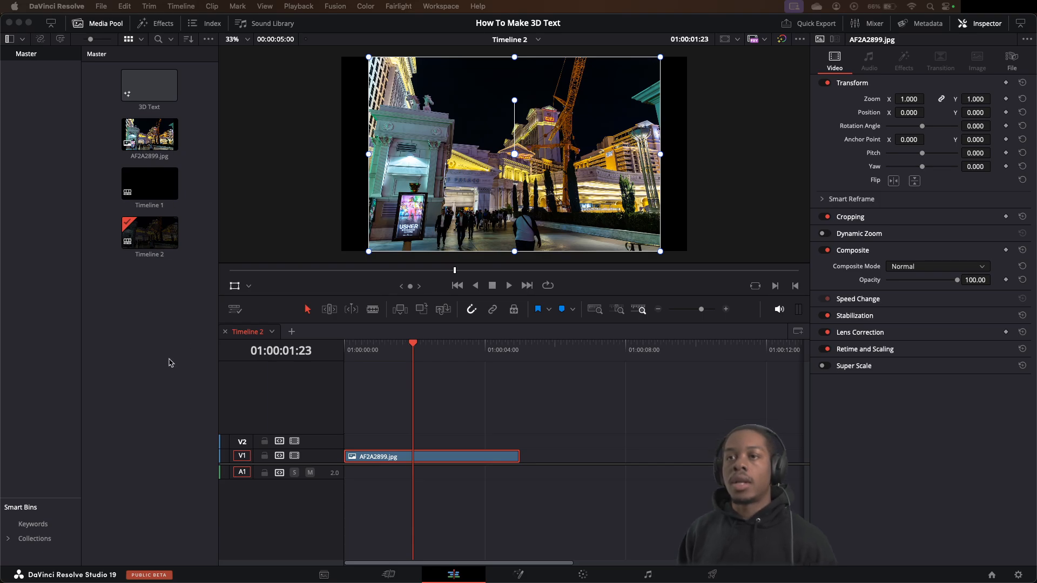
Create a new Fusion composition clip named "Text Test" in the Master bin
{"action": "right_click", "coordinate": [169, 358]}
{"action": "left_click", "coordinate": [178, 335]}
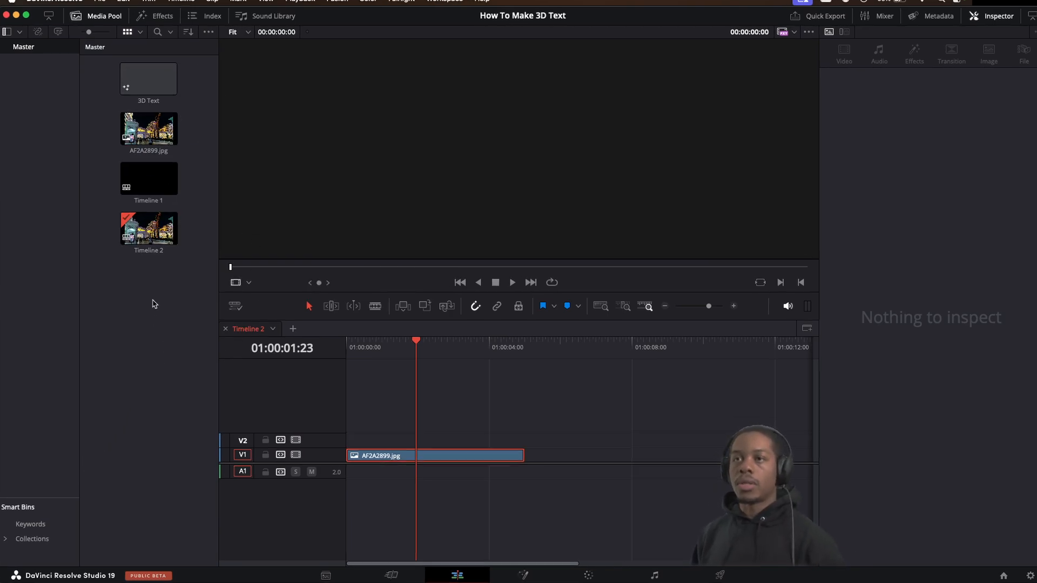
{"action": "right_click", "coordinate": [147, 296]}
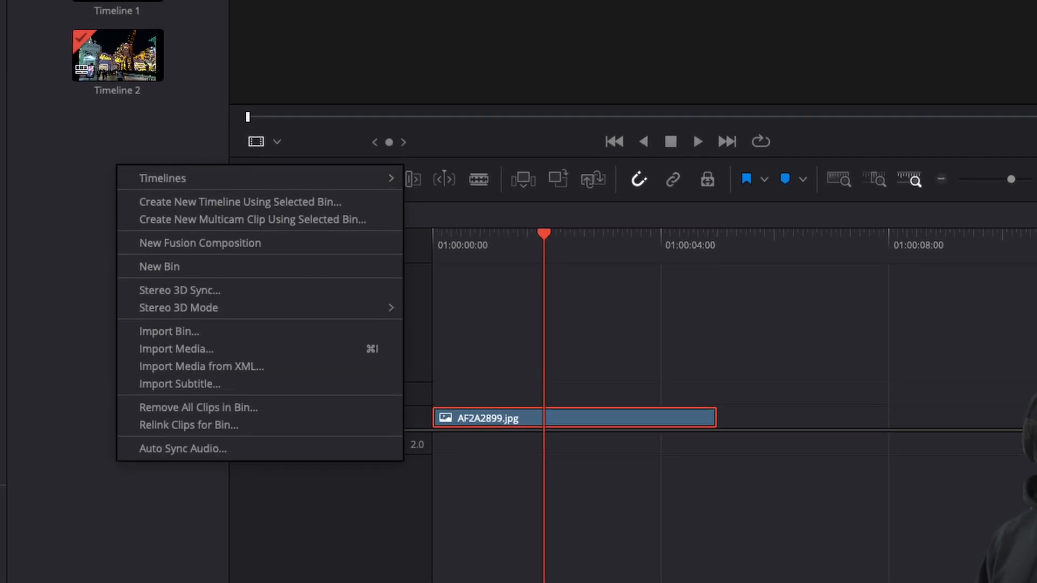
{"action": "key", "text": "Escape"}
{"action": "right_click", "coordinate": [101, 242]}
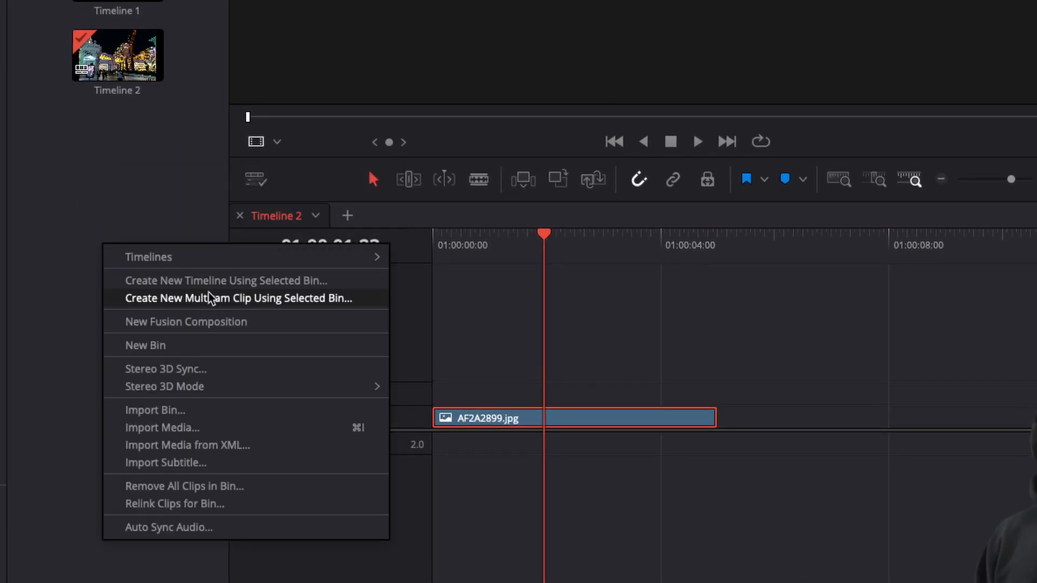
{"action": "left_click", "coordinate": [232, 323]}
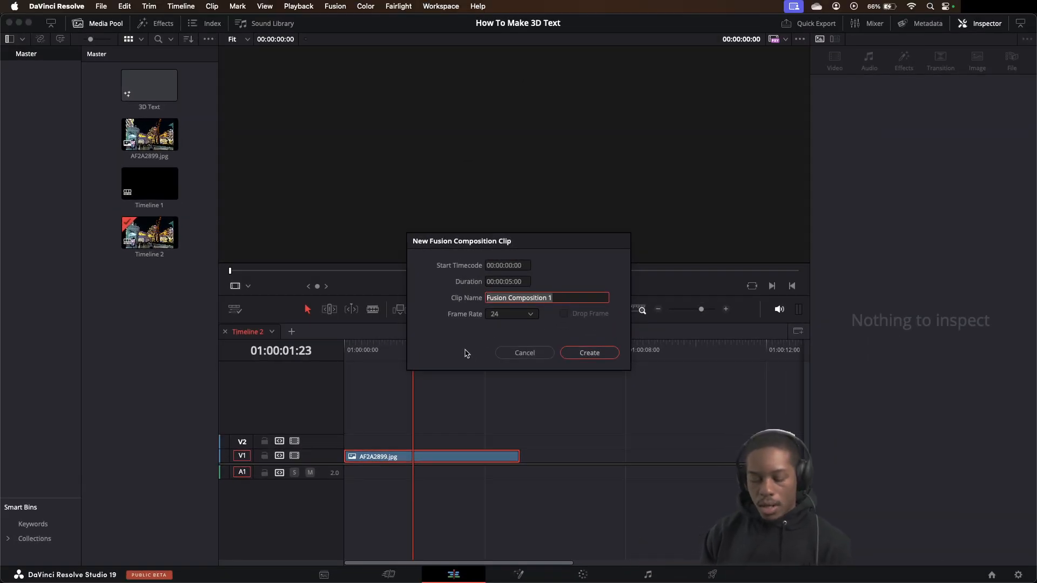
{"action": "type", "text": "Tex"}
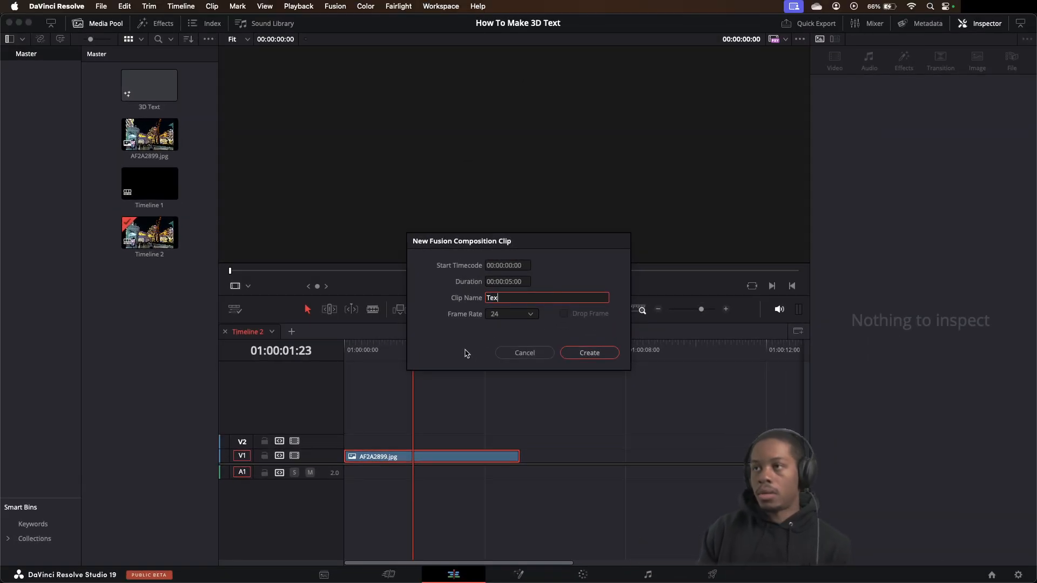
{"action": "type", "text": "t Test"}
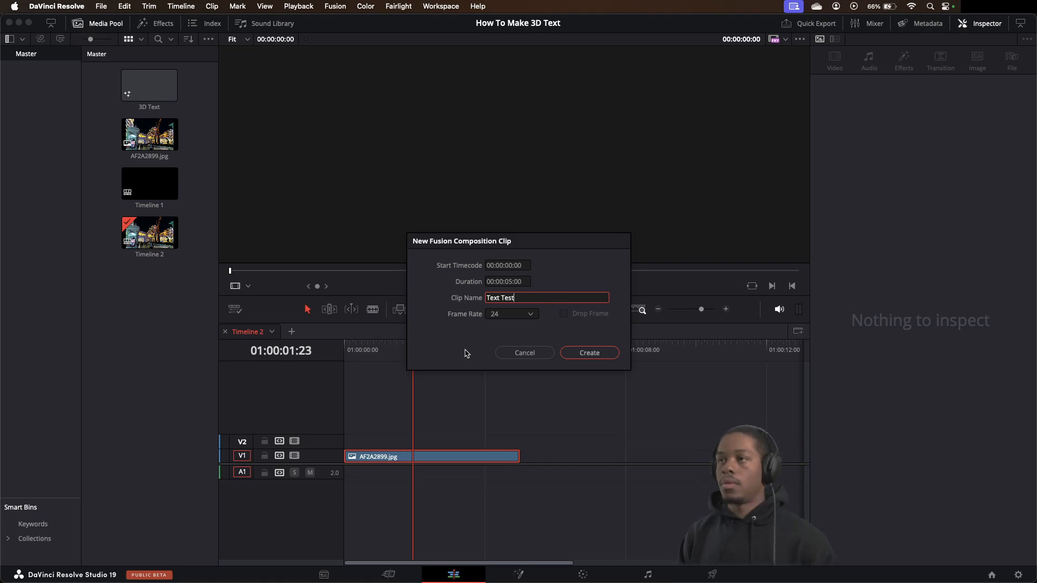
{"action": "key", "text": "Return"}
{"action": "left_click", "coordinate": [149, 184]}
{"action": "right_click", "coordinate": [150, 185]}
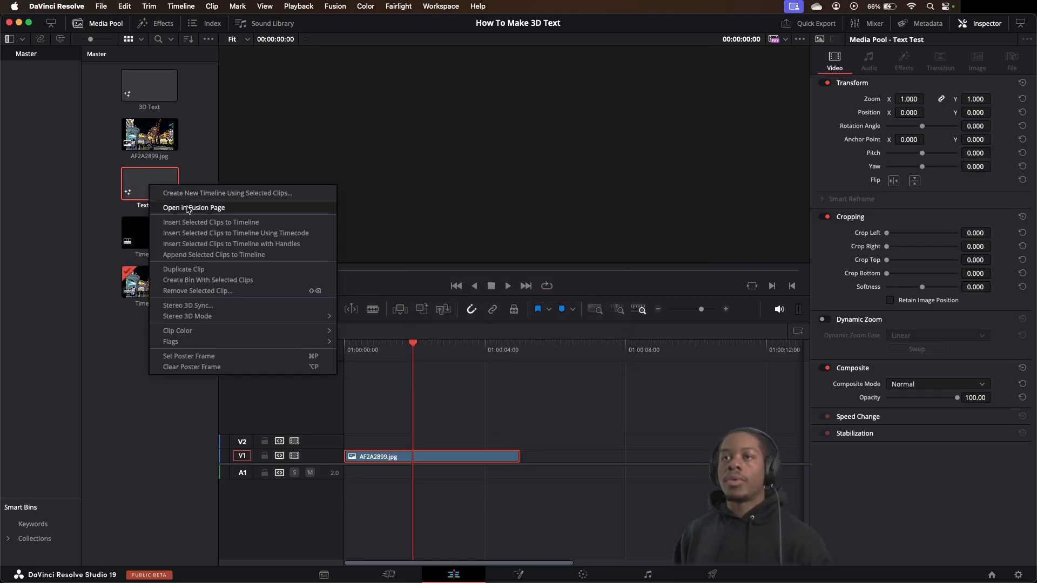
{"action": "right_click", "coordinate": [128, 443]}
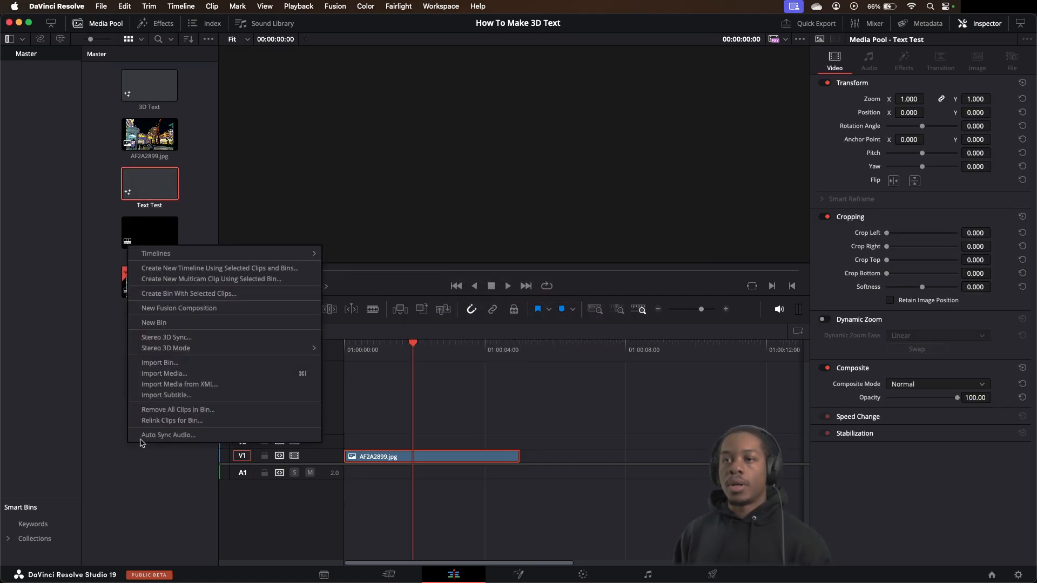
{"action": "left_click", "coordinate": [198, 309]}
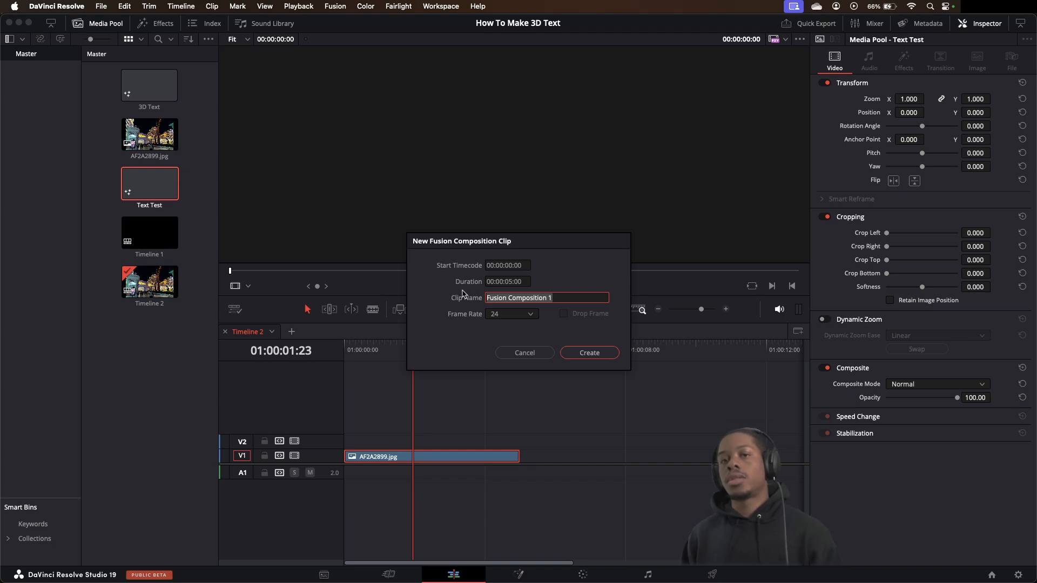
{"action": "left_click", "coordinate": [540, 353]}
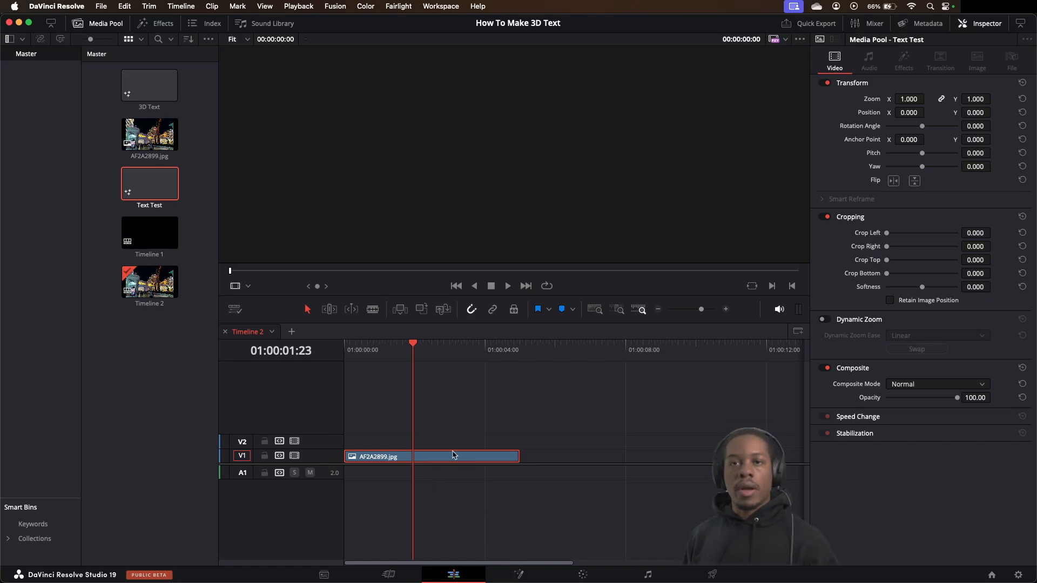
Place the Text Test composition on track V2 above AF2A2899.jpg and open it on the Fusion page
{"action": "left_click_drag", "start_coordinate": [150, 184], "coordinate": [405, 445]}
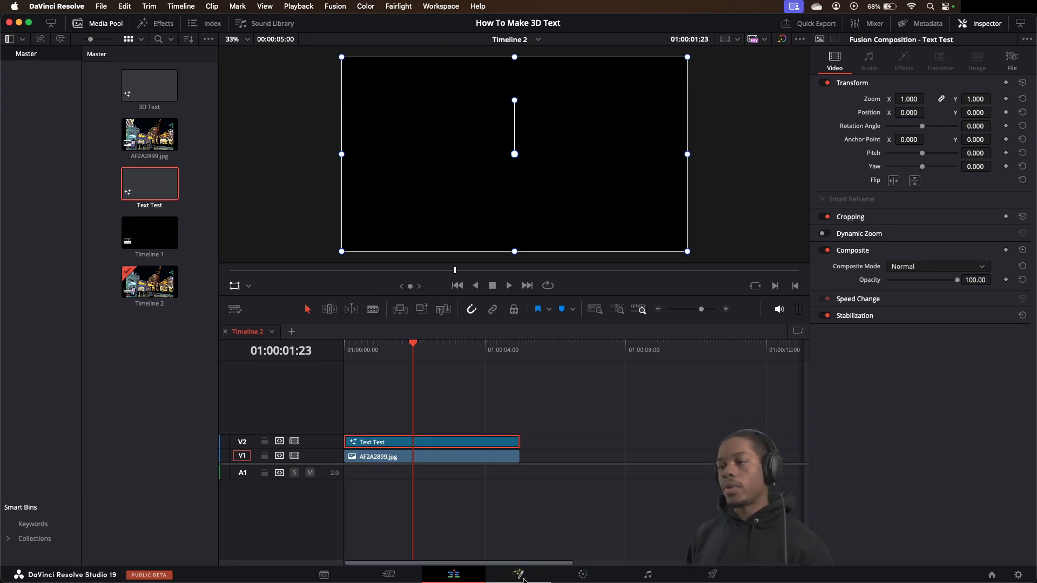
{"action": "left_click", "coordinate": [520, 576]}
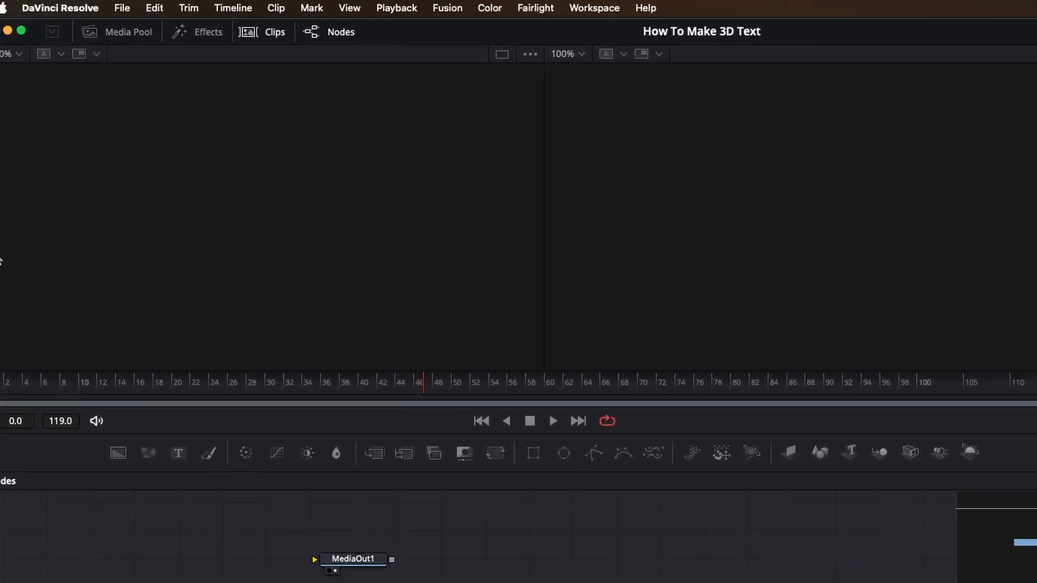
{"action": "left_click", "coordinate": [378, 47]}
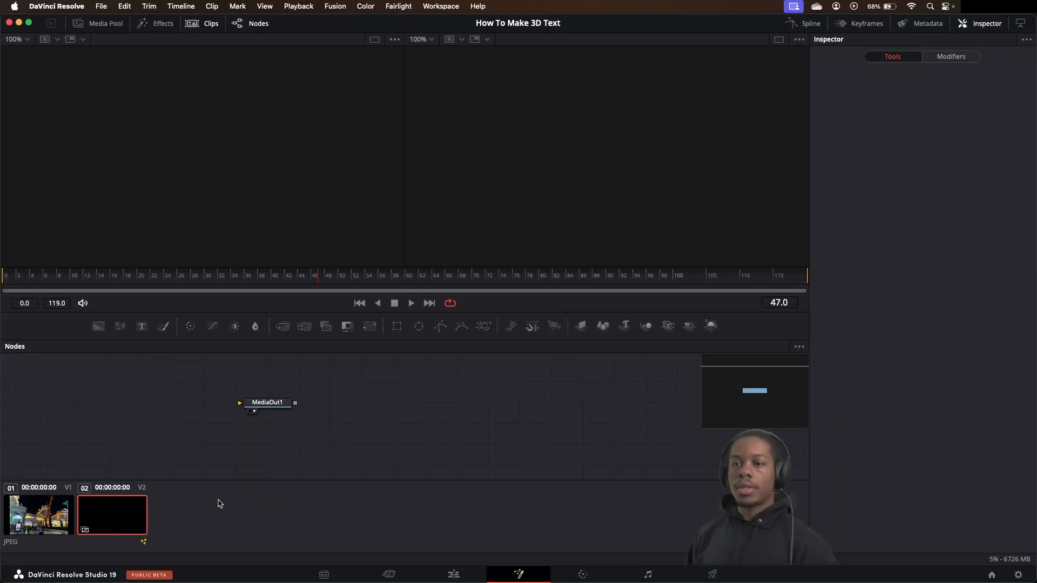
{"action": "left_click", "coordinate": [39, 519]}
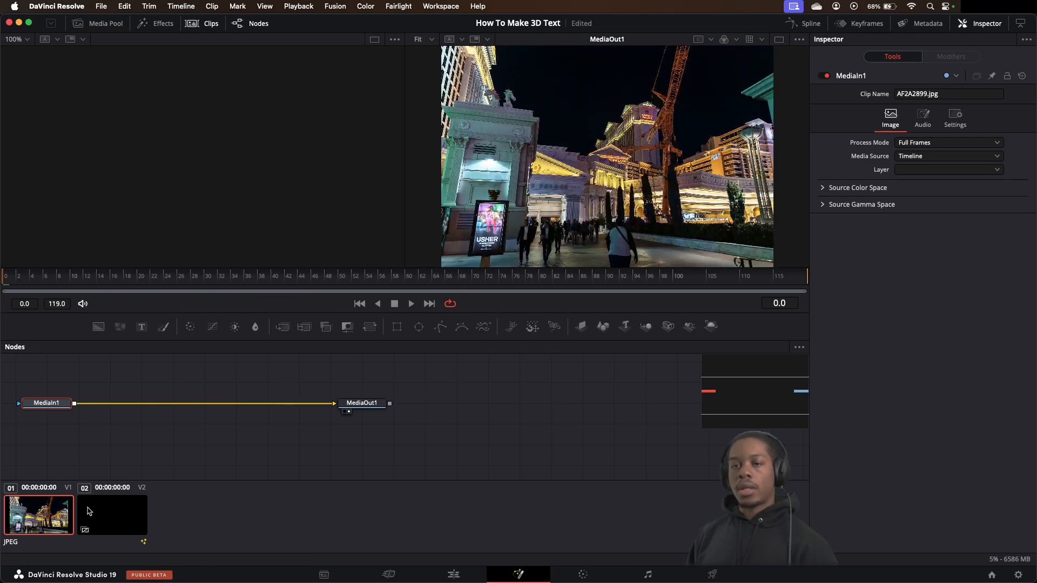
{"action": "left_click", "coordinate": [117, 516]}
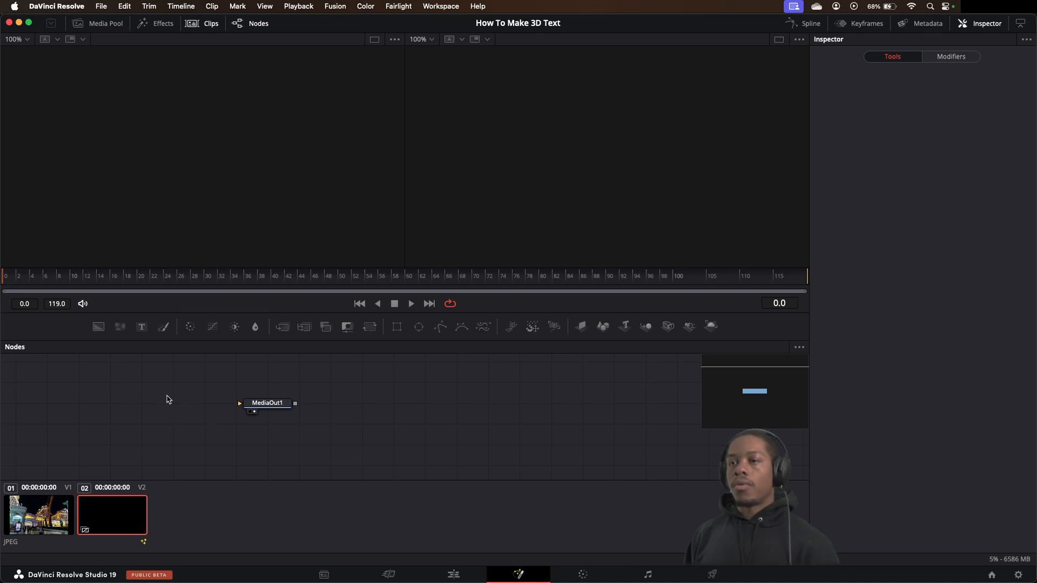
Set the node editor to arrange tools to grid and move the MediaOut1 node farther right to make room
{"action": "left_click_drag", "start_coordinate": [268, 404], "coordinate": [412, 410]}
{"action": "right_click", "coordinate": [357, 413]}
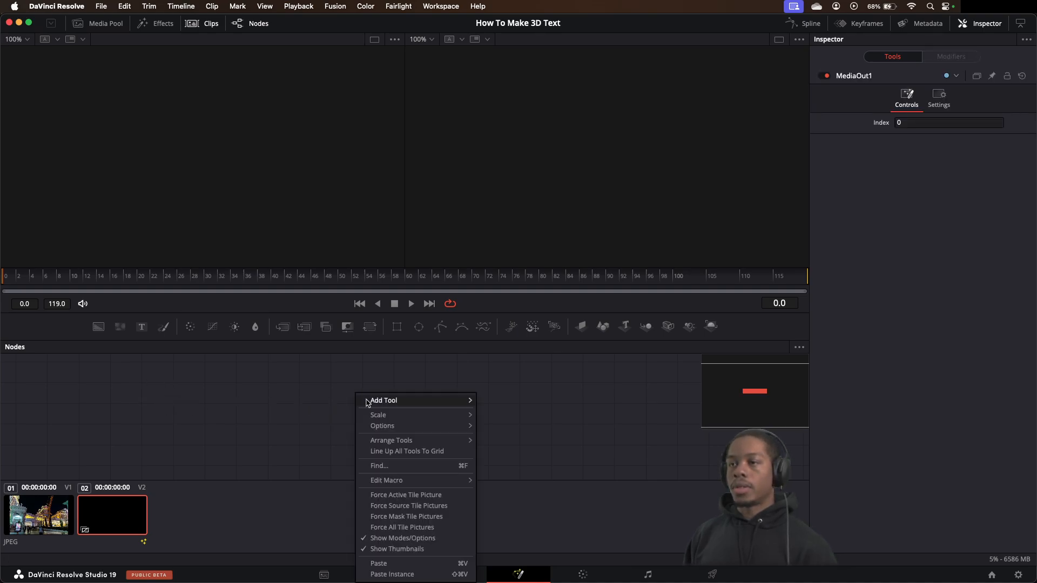
{"action": "mouse_move", "coordinate": [430, 440]}
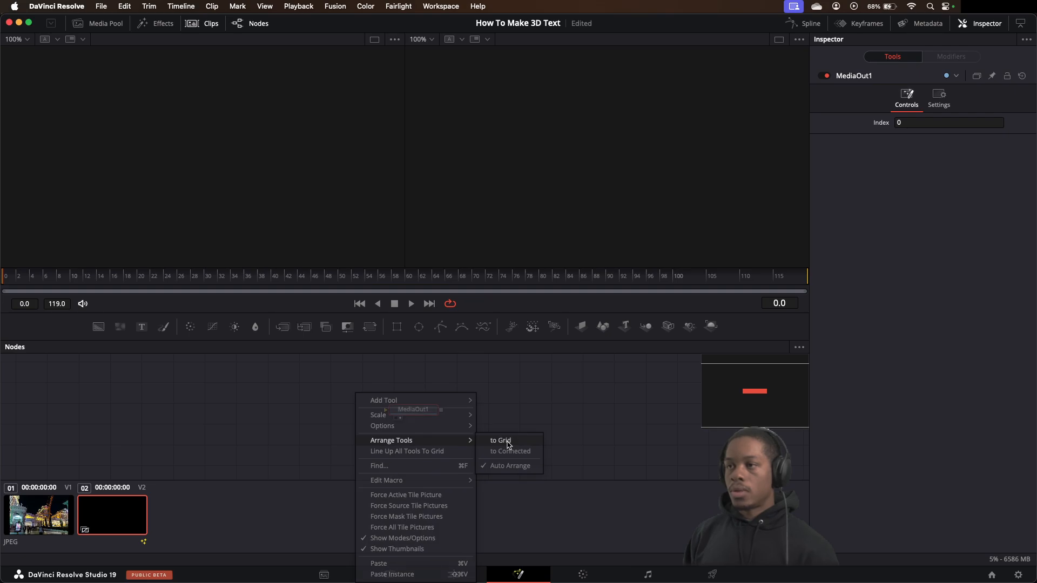
{"action": "left_click", "coordinate": [500, 440]}
{"action": "left_click_drag", "start_coordinate": [428, 422], "coordinate": [469, 421]}
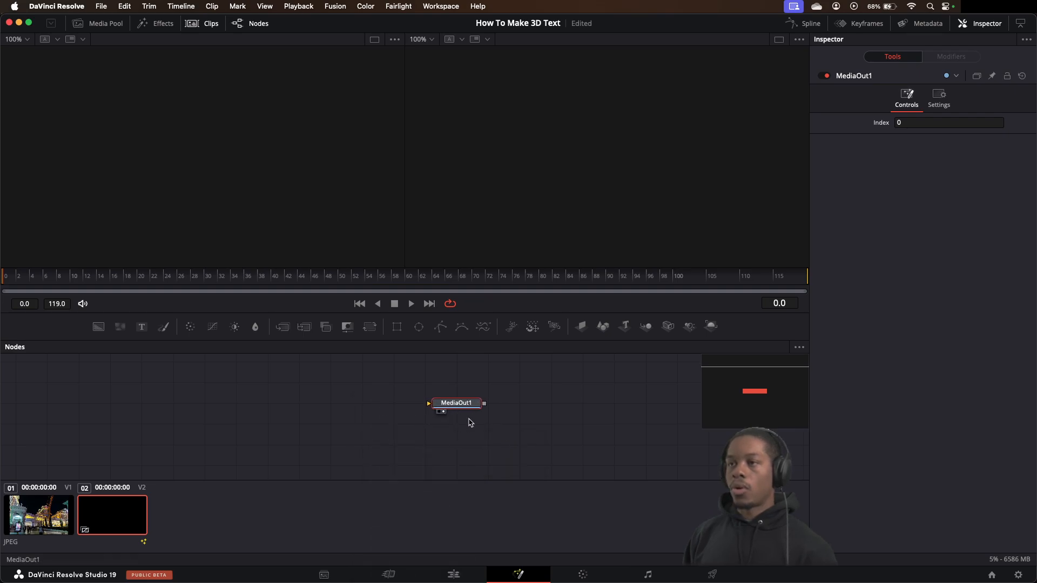
Add a Text 3D tool to the empty area before the MediaOut1 node
{"action": "left_click", "coordinate": [290, 400]}
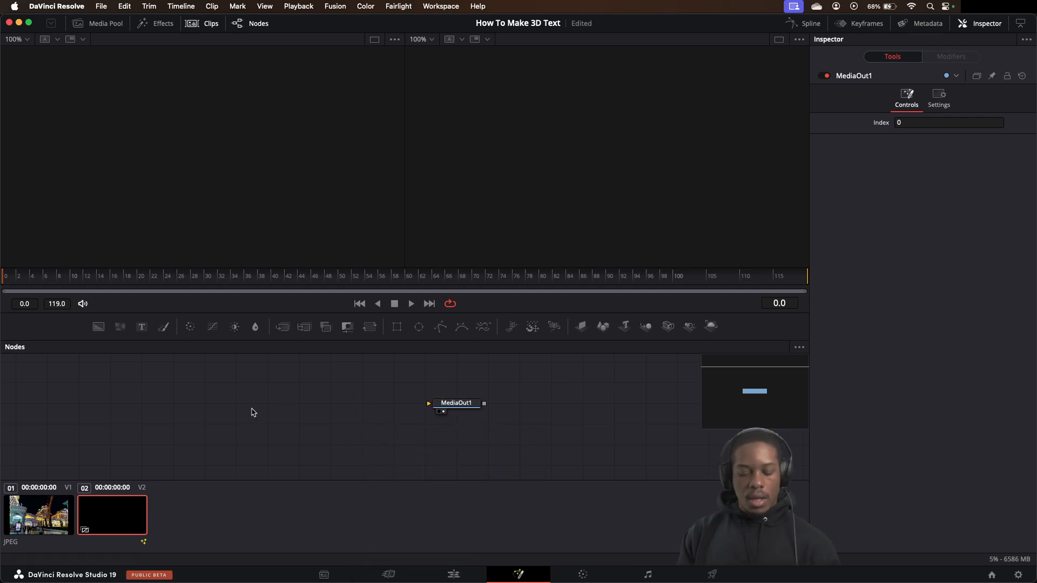
{"action": "key", "text": "shift+space"}
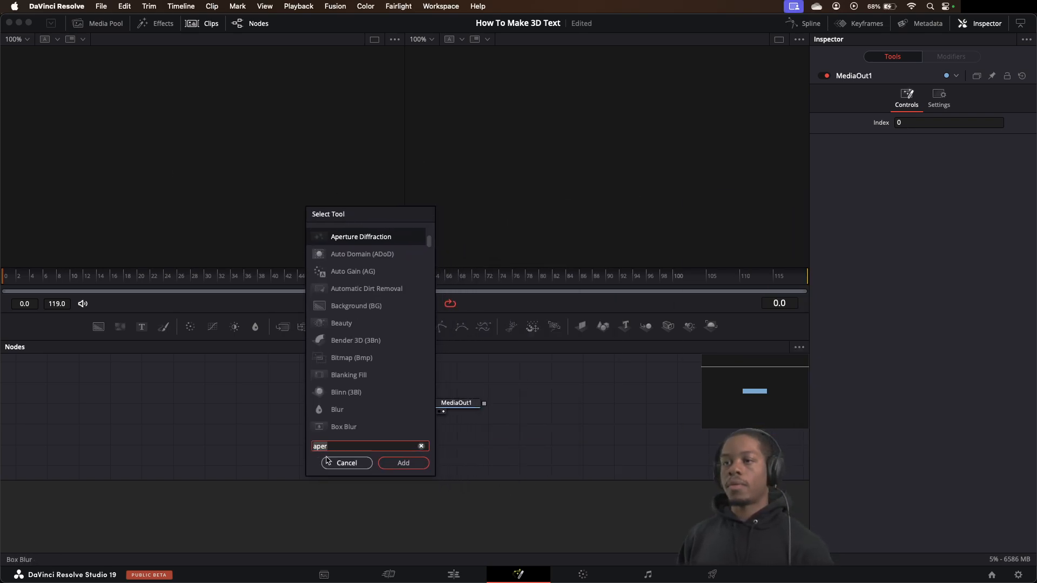
{"action": "key", "text": "BackSpace"}
{"action": "key", "text": "BackSpace"}
{"action": "key", "text": "BackSpace"}
{"action": "key", "text": "BackSpace"}
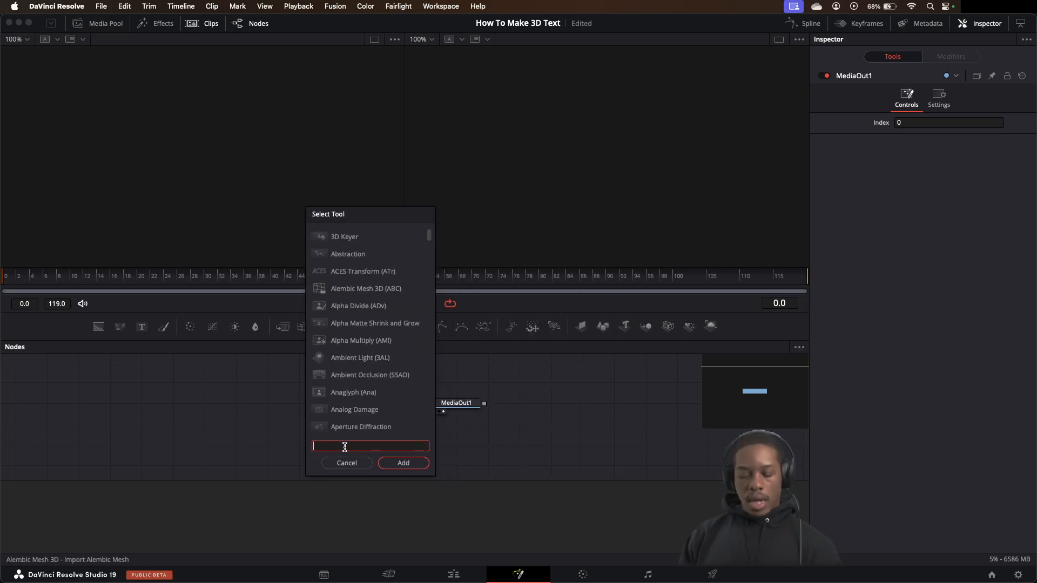
{"action": "type", "text": "text"}
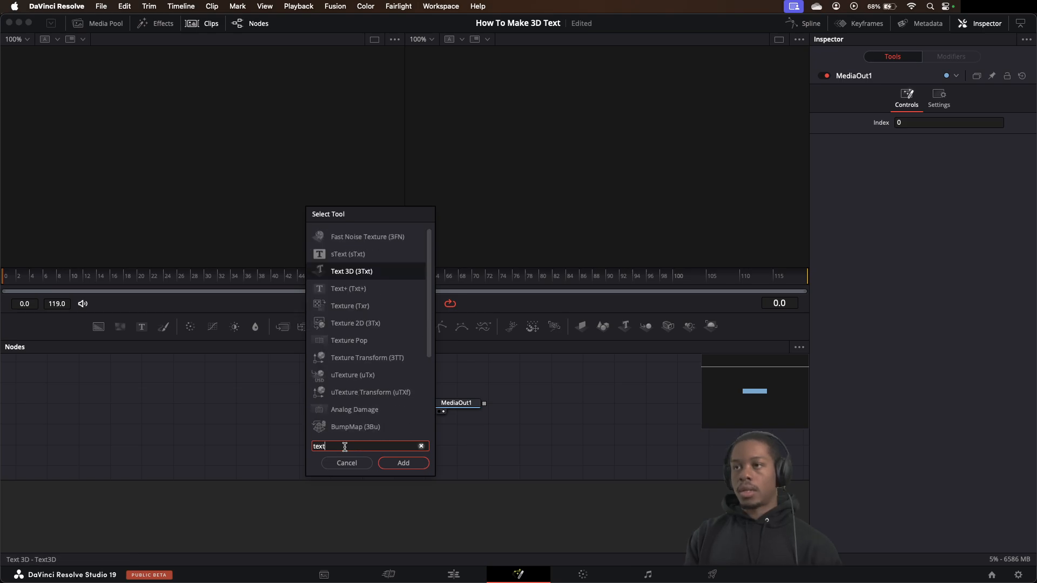
{"action": "left_click", "coordinate": [403, 463]}
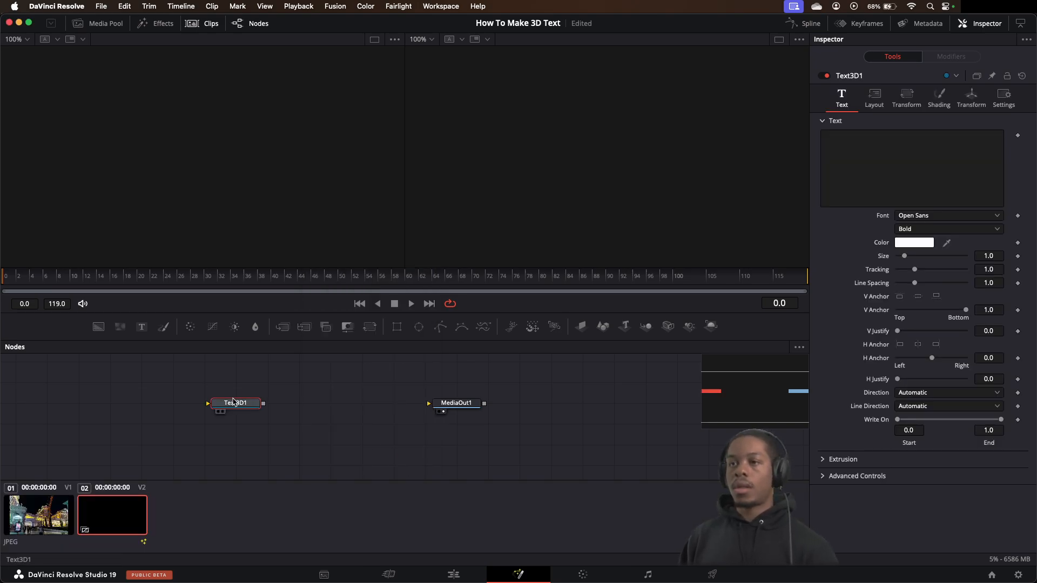
Move the Text3D1 node closer to MediaOut1 and show it in the first viewer
{"action": "left_click_drag", "start_coordinate": [218, 408], "coordinate": [438, 407]}
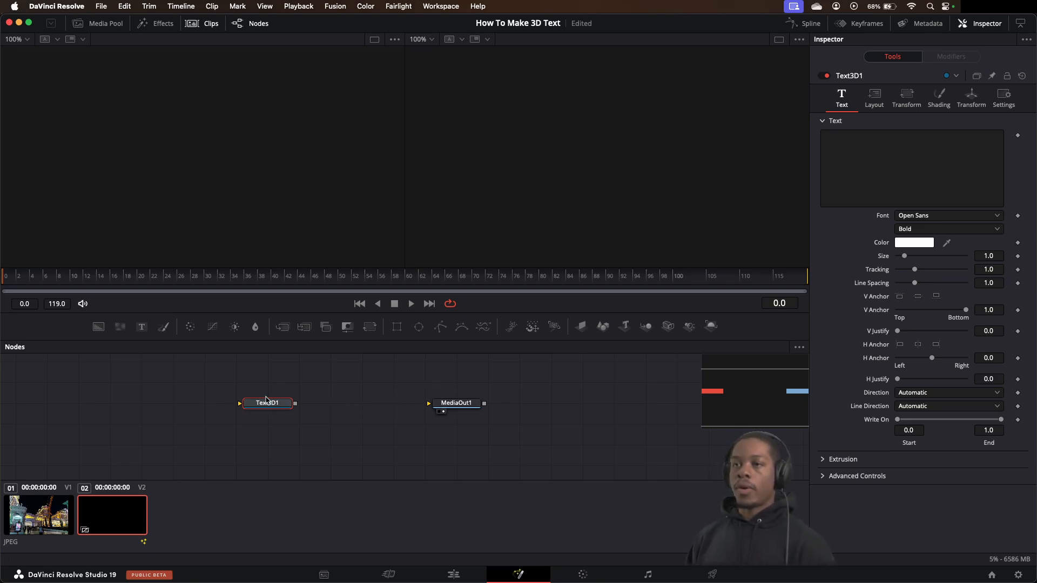
{"action": "left_click_drag", "start_coordinate": [269, 404], "coordinate": [255, 331]}
{"action": "left_click_drag", "start_coordinate": [280, 423], "coordinate": [264, 187]}
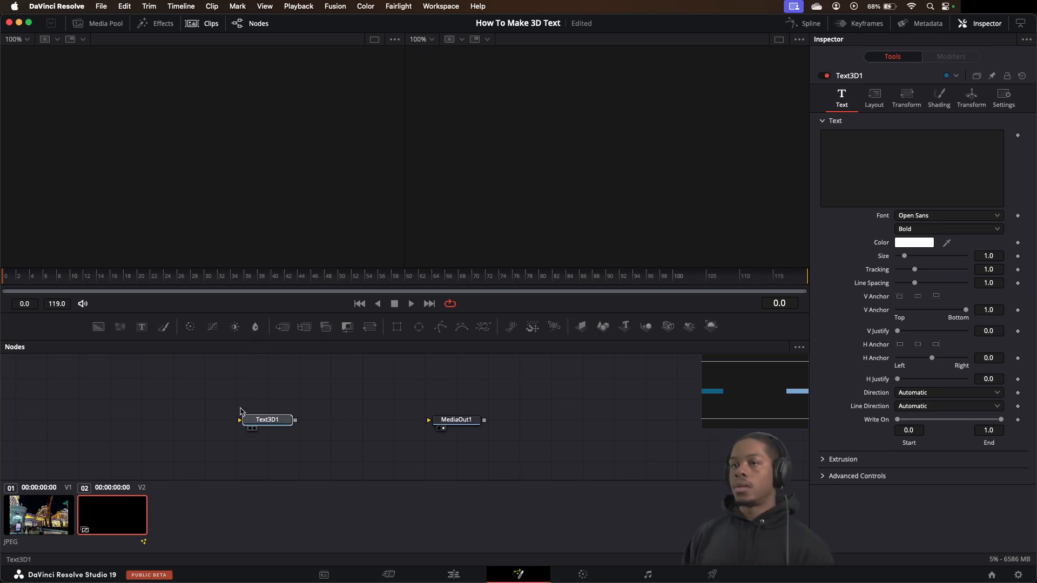
{"action": "left_click_drag", "start_coordinate": [268, 425], "coordinate": [236, 243]}
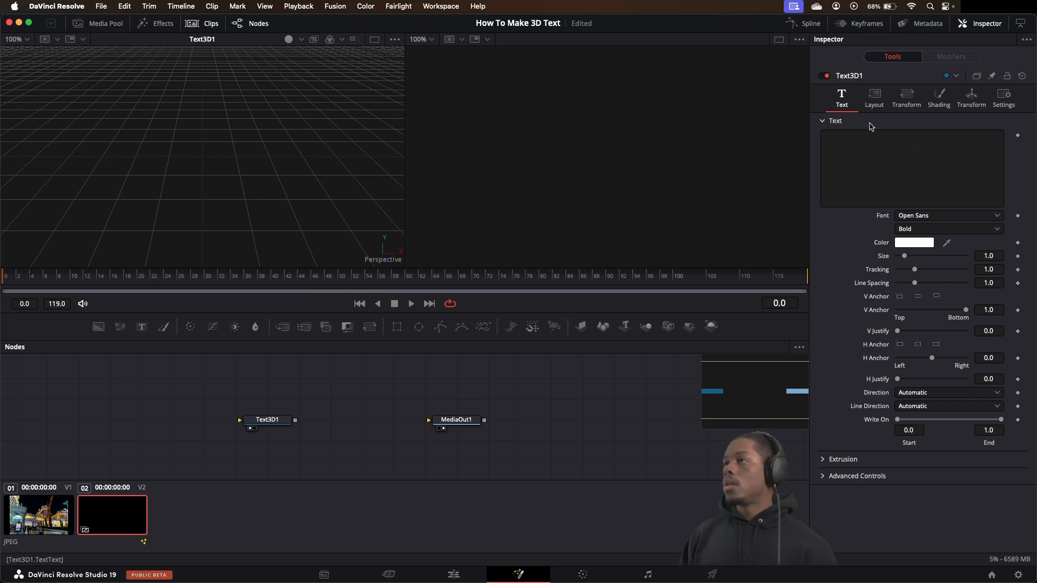
Enter "TEST" as the text of the Text3D1 node
{"action": "left_click", "coordinate": [876, 149]}
{"action": "type", "text": "T"}
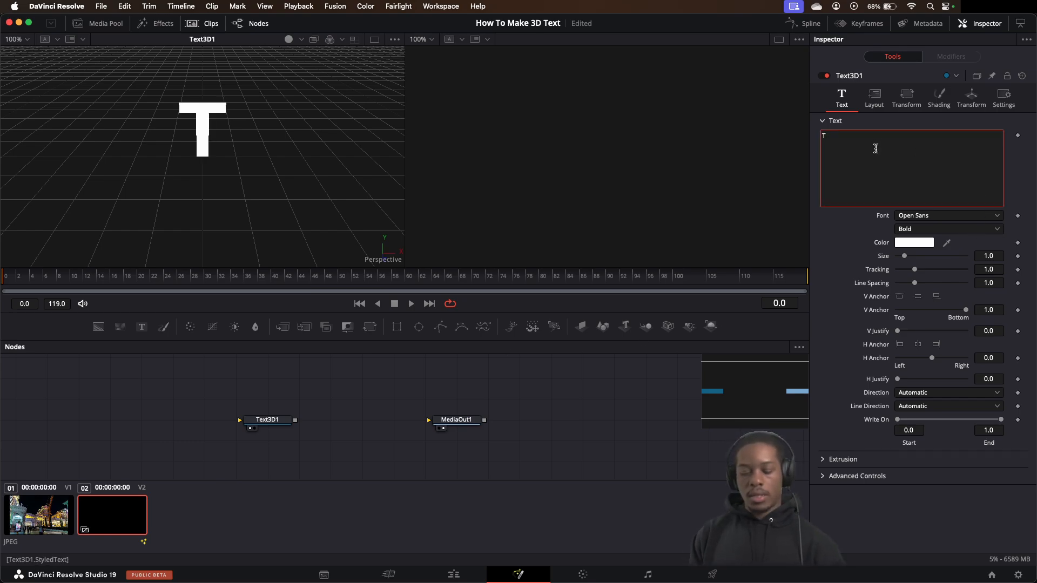
{"action": "type", "text": "ESTY"}
{"action": "key", "text": "BackSpace"}
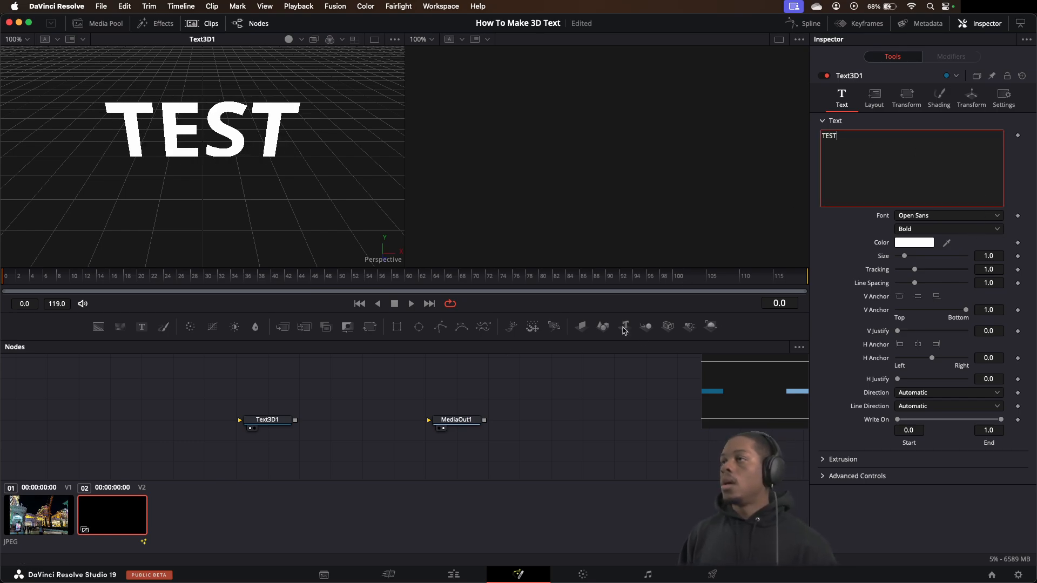
{"action": "left_click", "coordinate": [325, 437]}
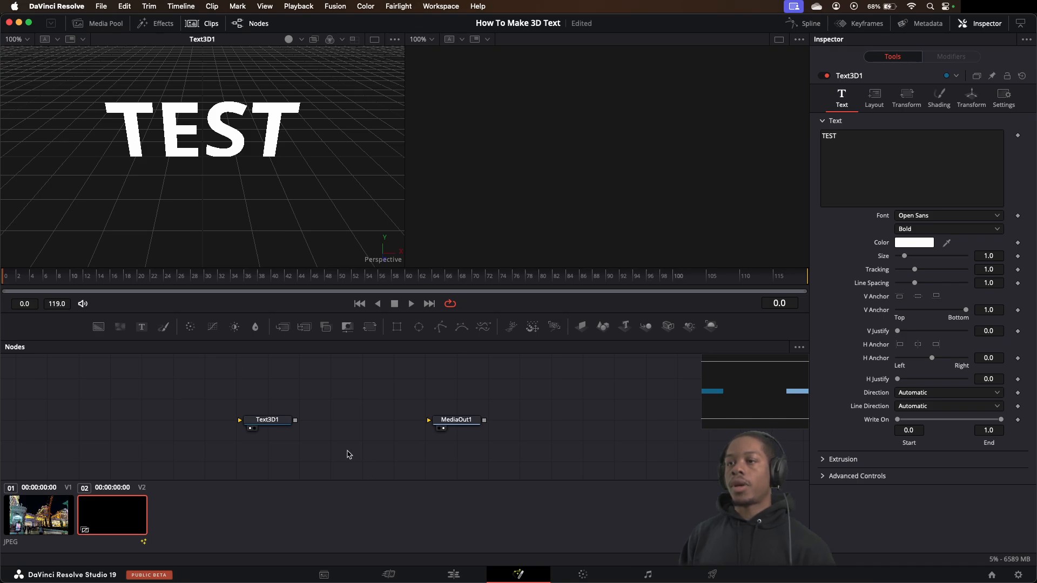
Try to connect the Text3D1 output directly to the MediaOut1 node
{"action": "left_click_drag", "start_coordinate": [295, 420], "coordinate": [454, 423]}
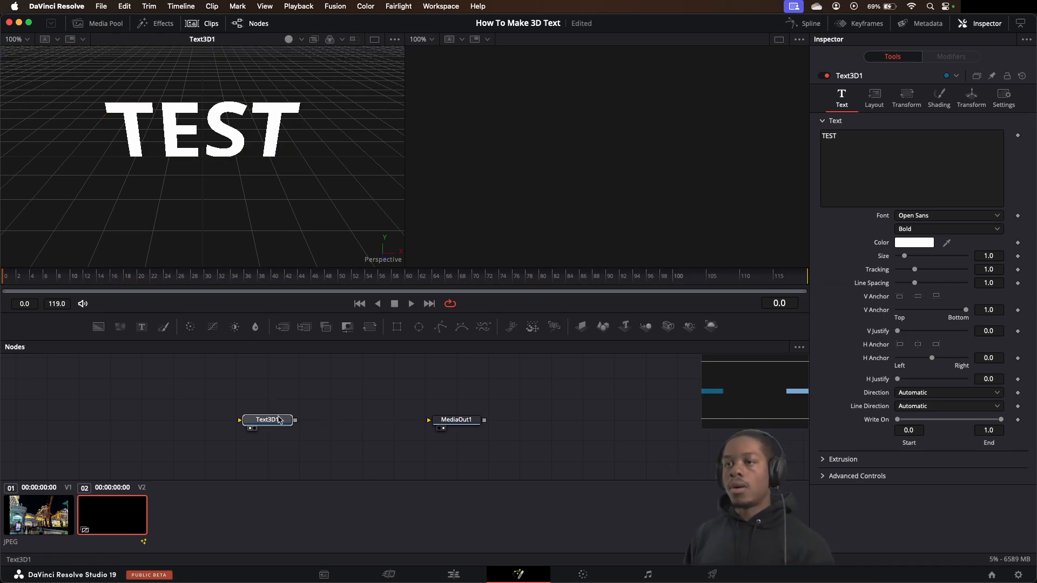
{"action": "left_click", "coordinate": [280, 419]}
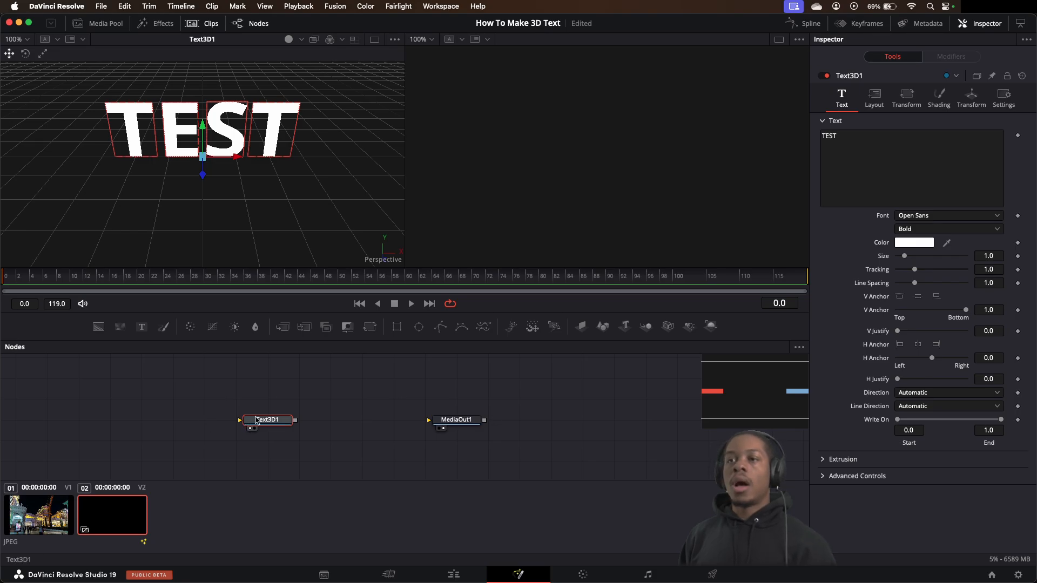
Add a Renderer 3D tool between the Text3D1 and MediaOut1 nodes
{"action": "left_click", "coordinate": [340, 415]}
{"action": "key", "text": "shift+space"}
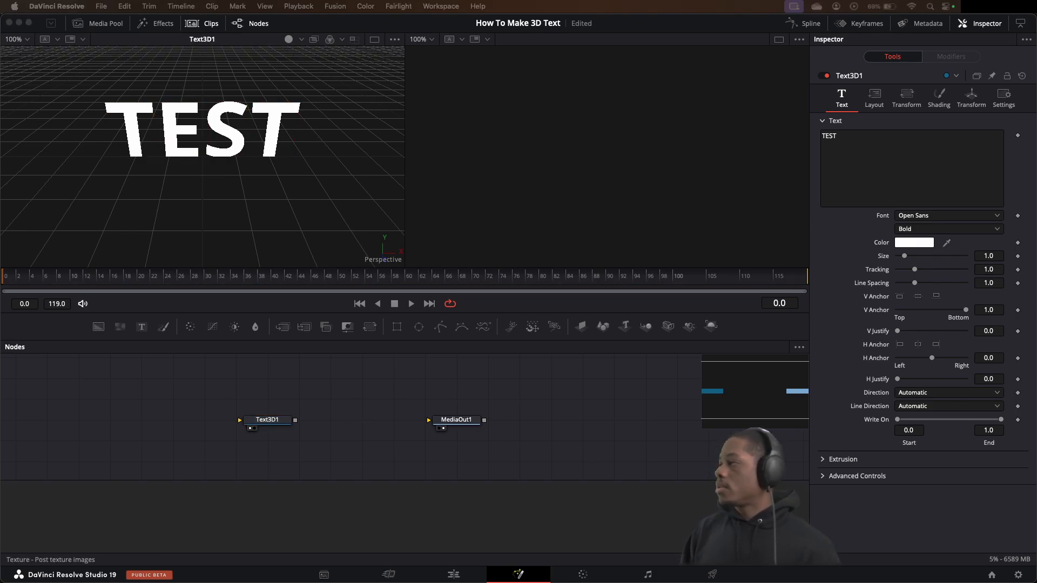
{"action": "type", "text": "text"}
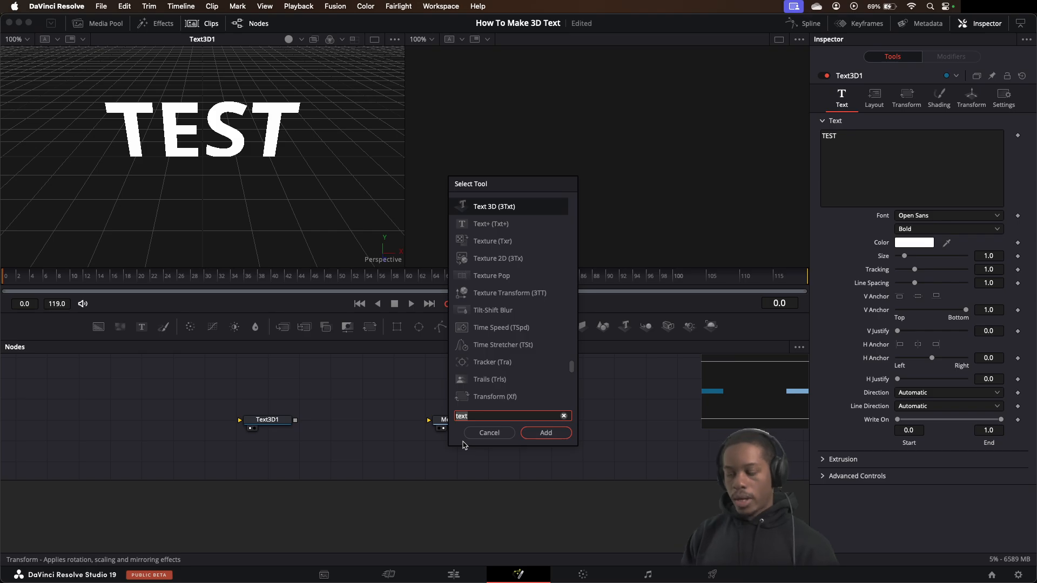
{"action": "key", "text": "BackSpace"}
{"action": "key", "text": "BackSpace"}
{"action": "key", "text": "BackSpace"}
{"action": "key", "text": "BackSpace"}
{"action": "type", "text": "ren"}
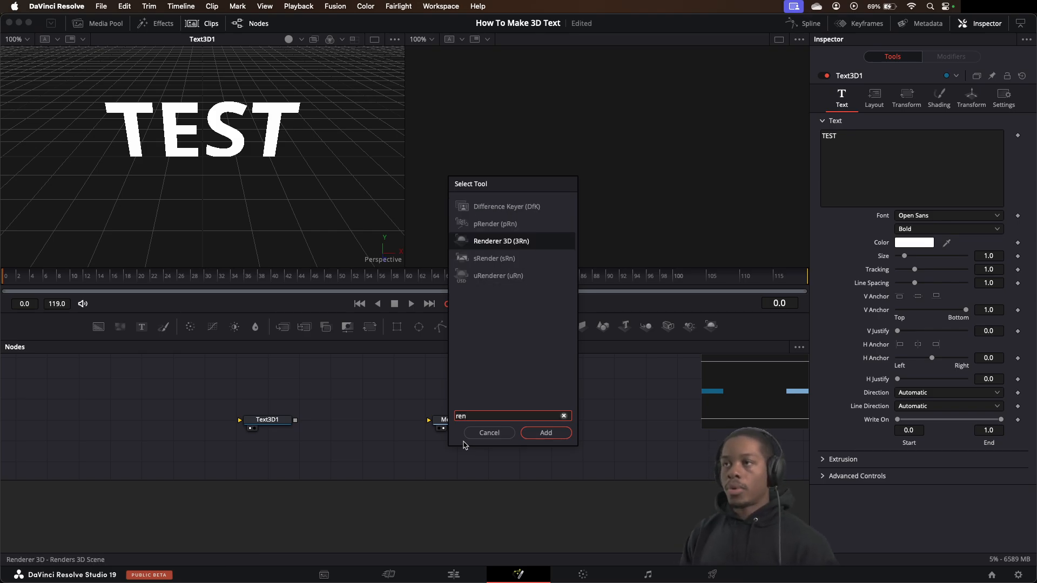
{"action": "left_click", "coordinate": [554, 435]}
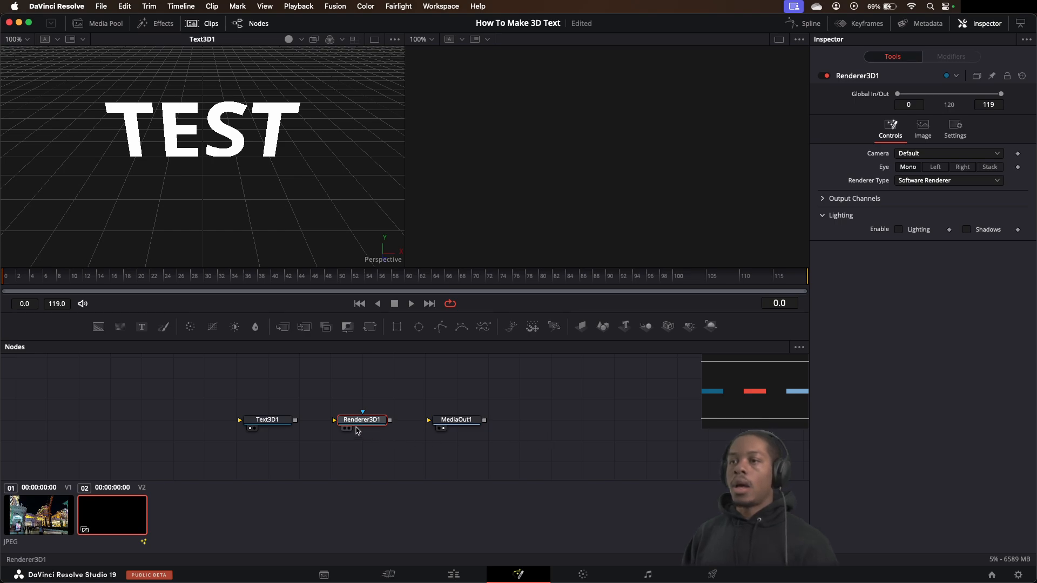
Place the Renderer3D1 node beside Text3D1 and connect its output to MediaOut1
{"action": "left_click_drag", "start_coordinate": [351, 424], "coordinate": [319, 424]}
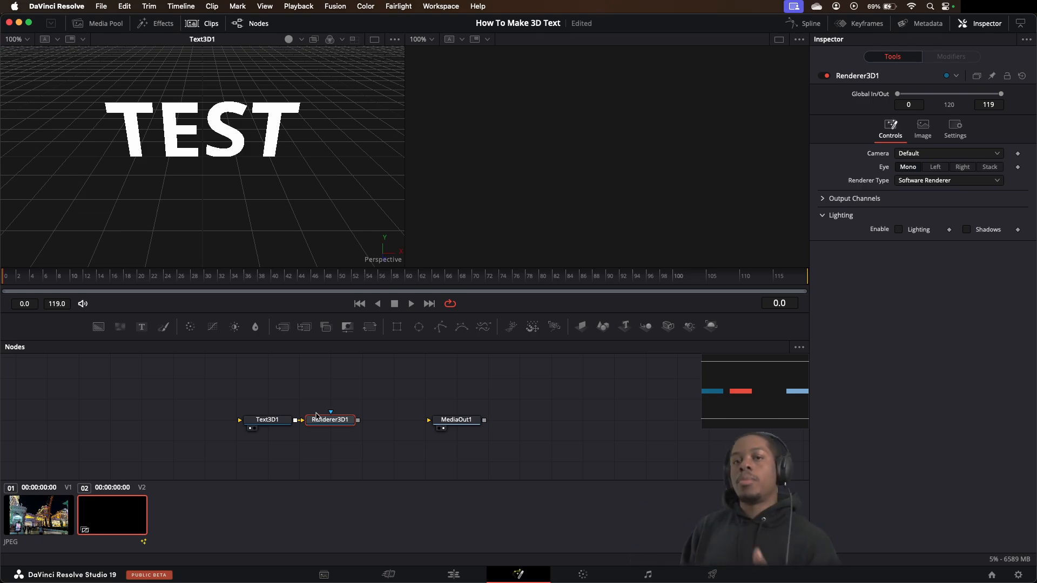
{"action": "left_click_drag", "start_coordinate": [357, 419], "coordinate": [448, 422]}
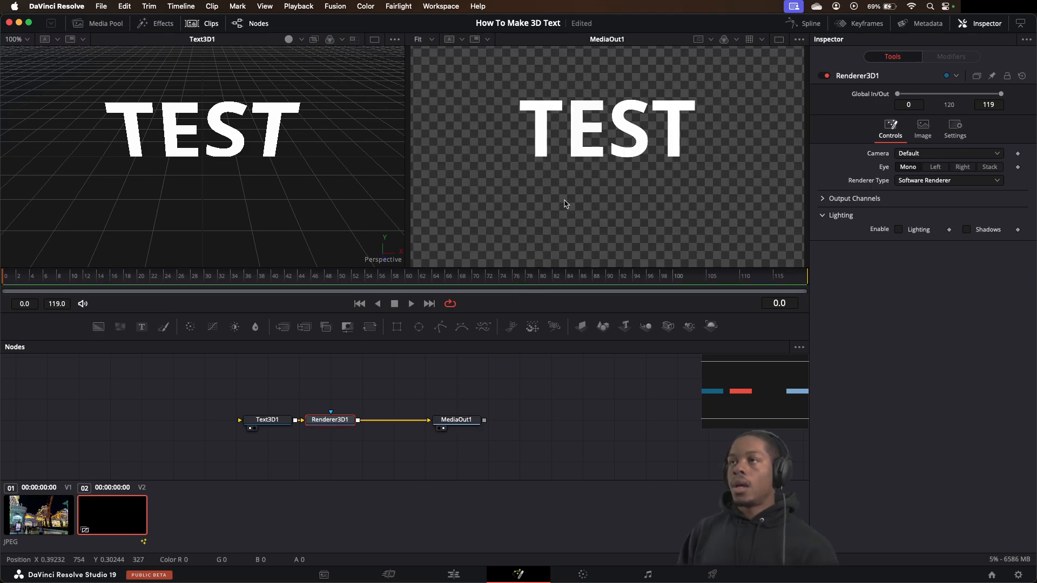
Extrude the Text3D1 text to a depth of about 0.1622
{"action": "left_click", "coordinate": [269, 420]}
{"action": "left_click", "coordinate": [918, 163]}
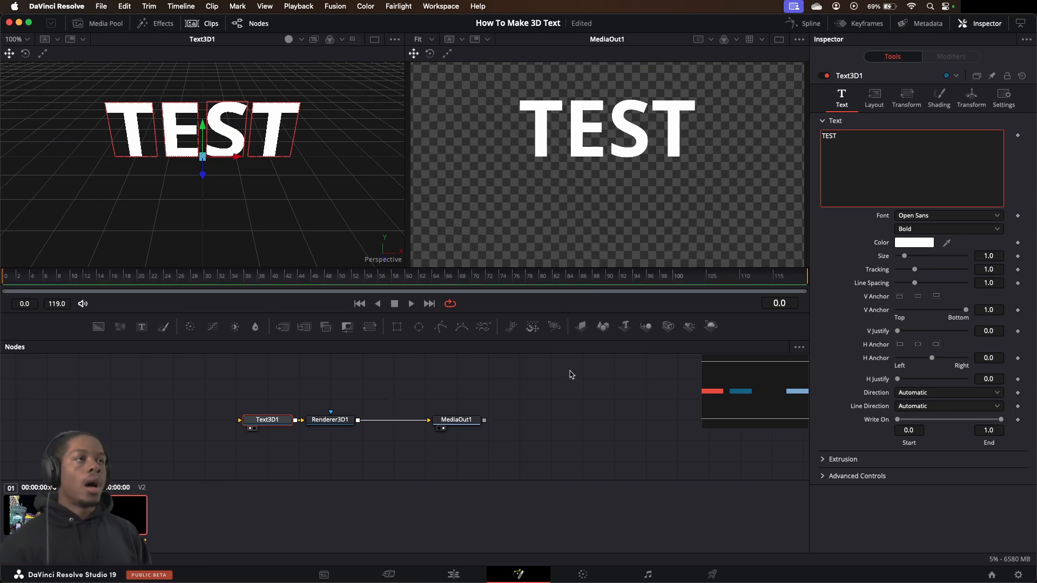
{"action": "left_click", "coordinate": [826, 459]}
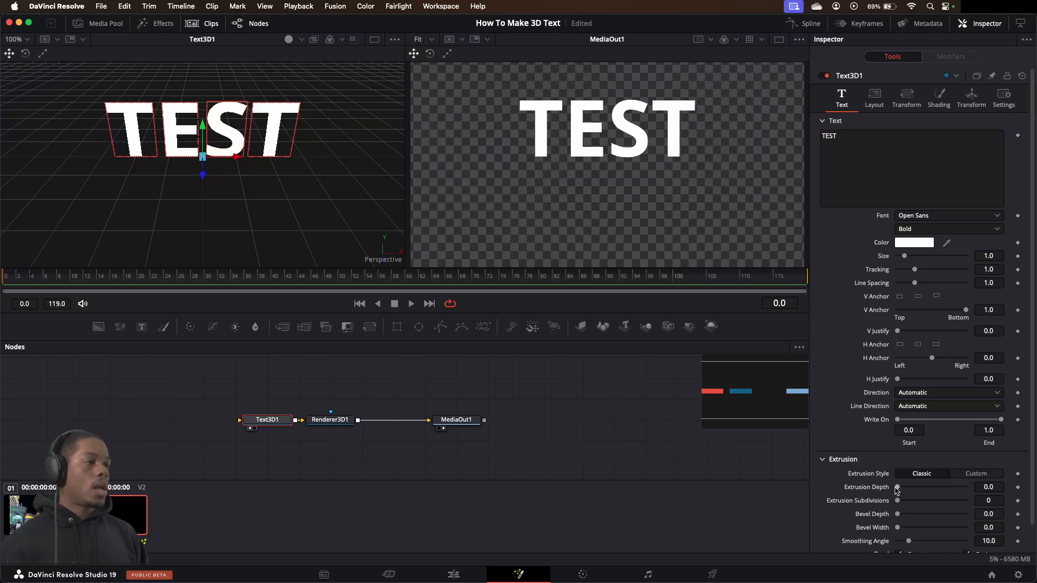
{"action": "left_click_drag", "start_coordinate": [898, 489], "coordinate": [954, 497]}
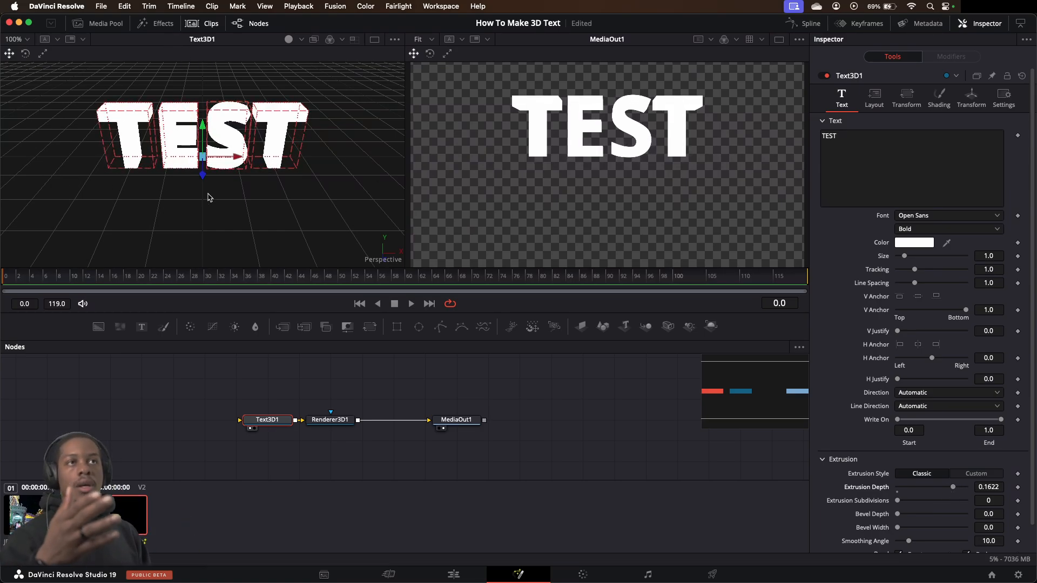
Turn off Use One Material for the text's shading and set the bevel material color to Red
{"action": "left_click", "coordinate": [940, 99]}
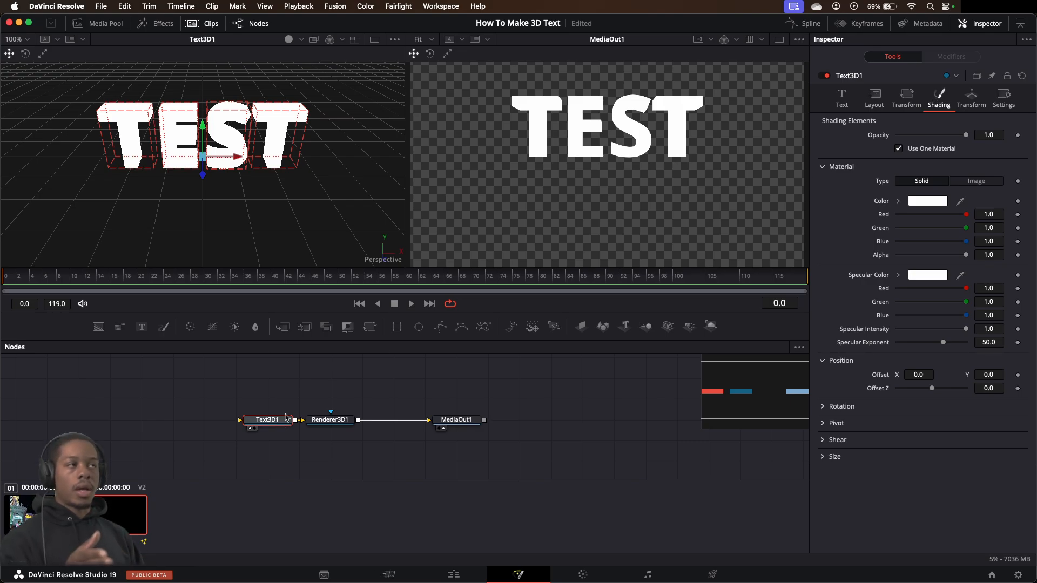
{"action": "left_click", "coordinate": [900, 149]}
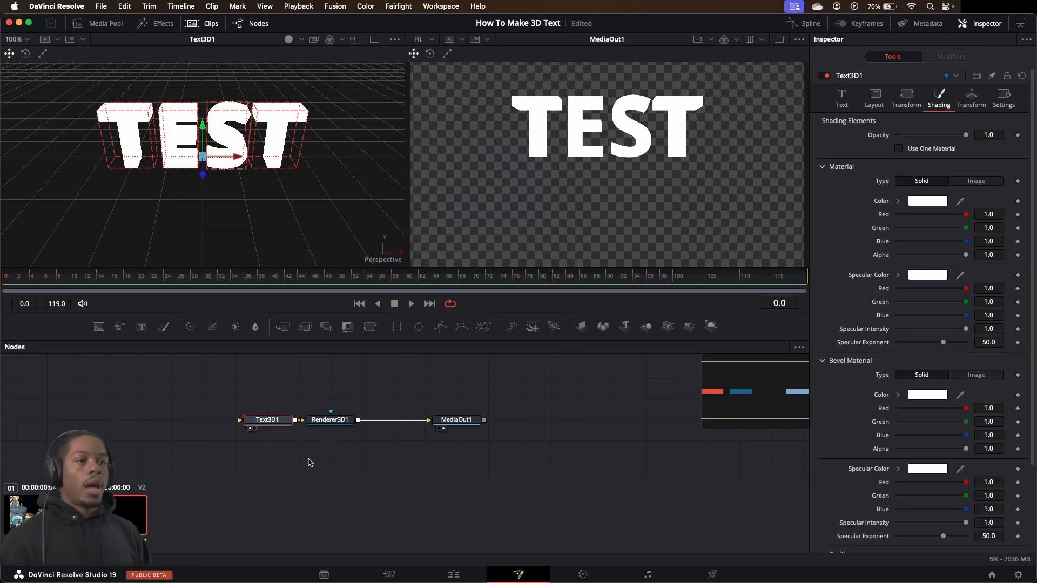
{"action": "left_click", "coordinate": [934, 397]}
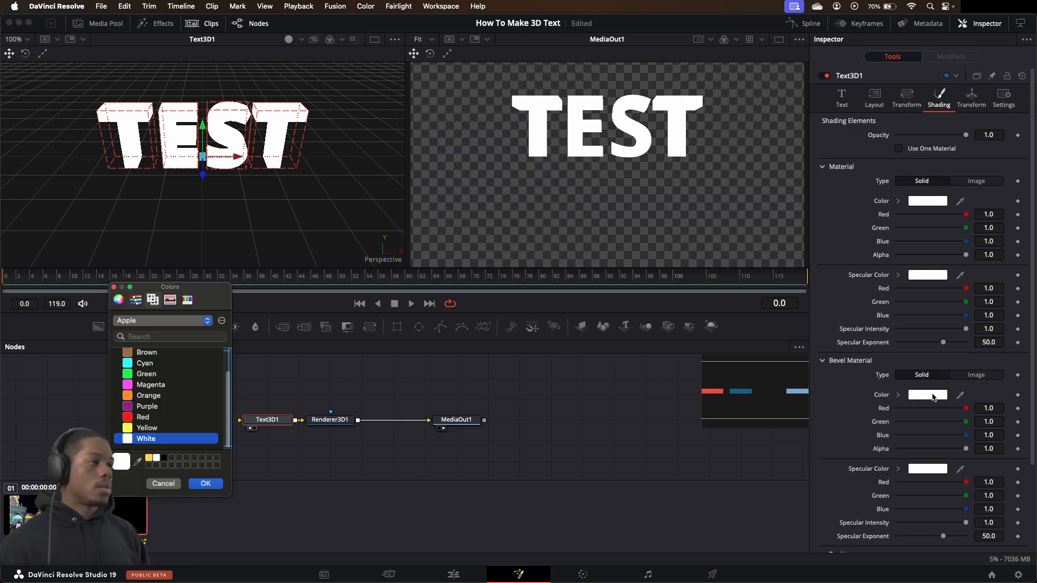
{"action": "left_click", "coordinate": [139, 418]}
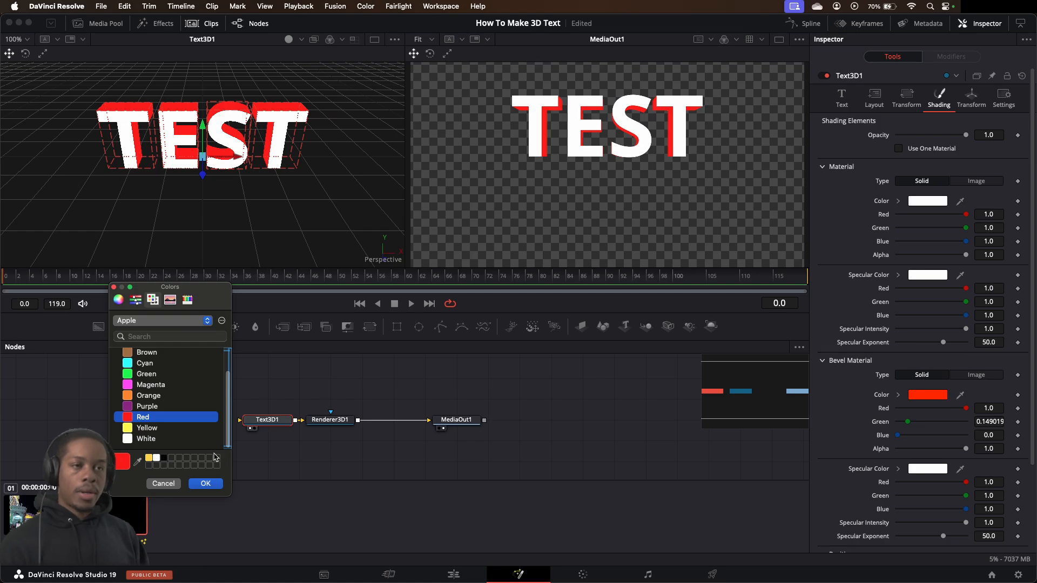
{"action": "left_click", "coordinate": [214, 484]}
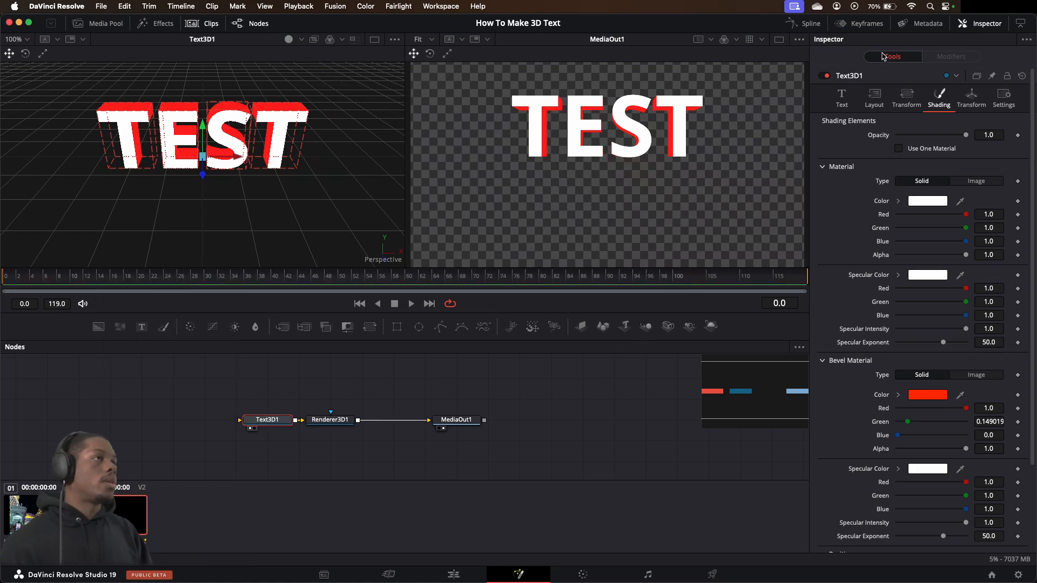
Reduce the text's extrusion depth to about 0.1071
{"action": "left_click", "coordinate": [842, 99]}
{"action": "mouse_move", "coordinate": [959, 490]}
{"action": "left_mouse_down"}
{"action": "mouse_move", "coordinate": [868, 492]}
{"action": "mouse_move", "coordinate": [941, 492]}
{"action": "mouse_move", "coordinate": [929, 493]}
{"action": "mouse_move", "coordinate": [937, 503]}
{"action": "left_mouse_up"}
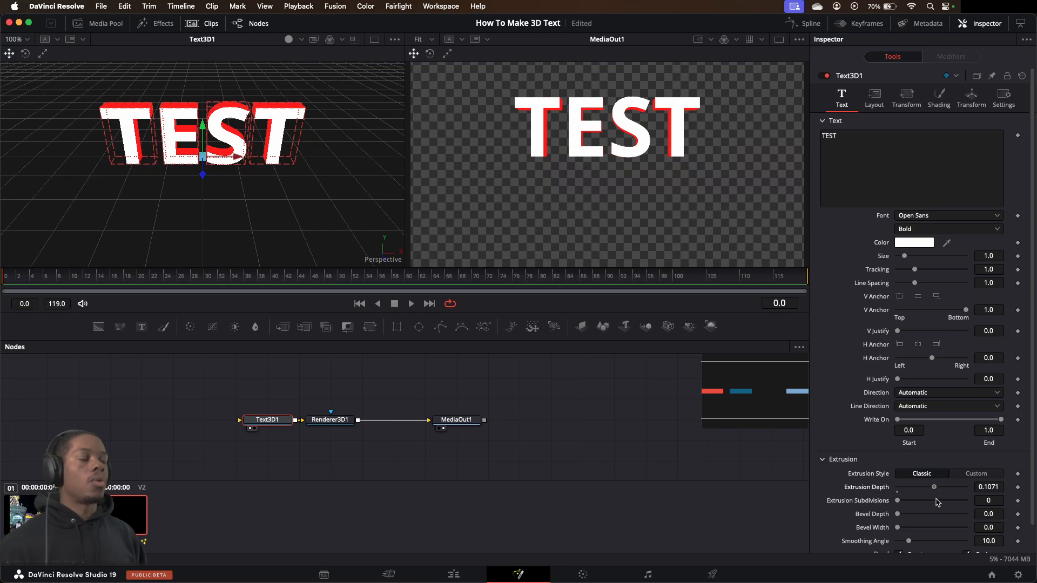
Try rotating the text's characters to about 49.6 on the Y axis and slightly on the Z axis, undoing each rotation
{"action": "left_click", "coordinate": [939, 97]}
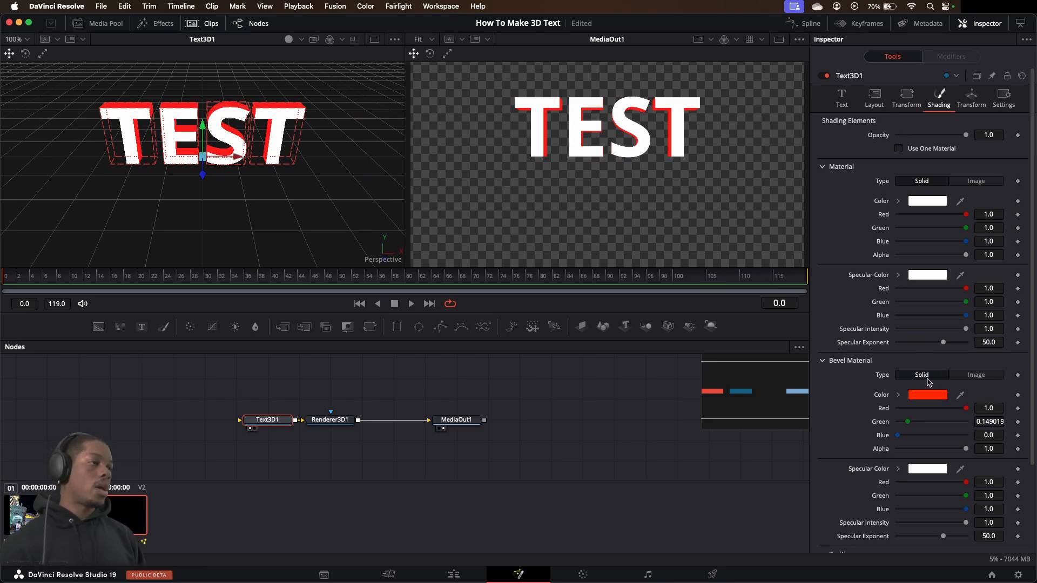
{"action": "scroll", "coordinate": [913, 456], "scroll_direction": "down", "scroll_amount": 4}
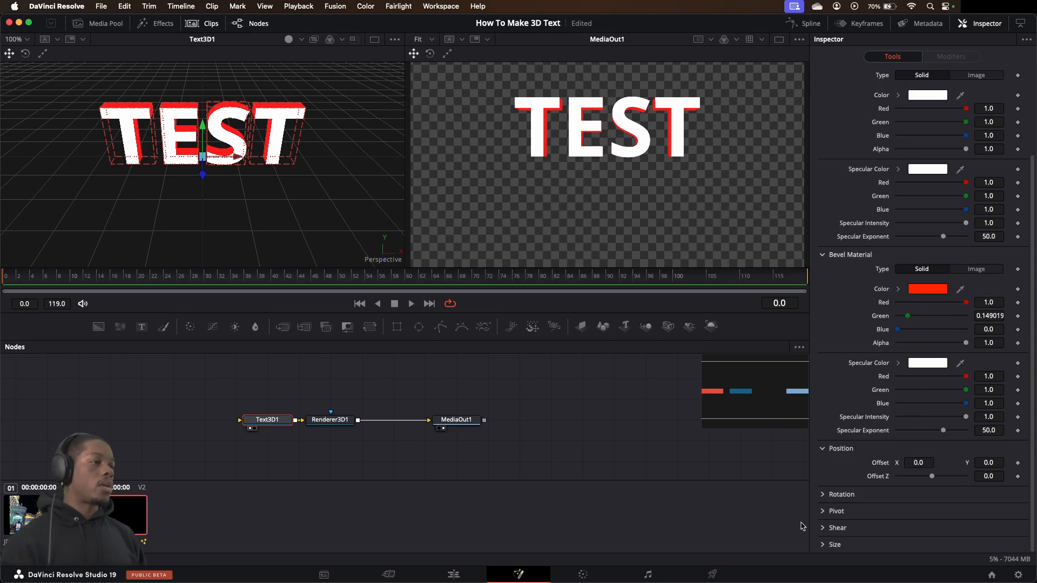
{"action": "left_click", "coordinate": [826, 494]}
{"action": "left_click_drag", "start_coordinate": [919, 508], "coordinate": [951, 527]}
{"action": "key", "text": "super+z"}
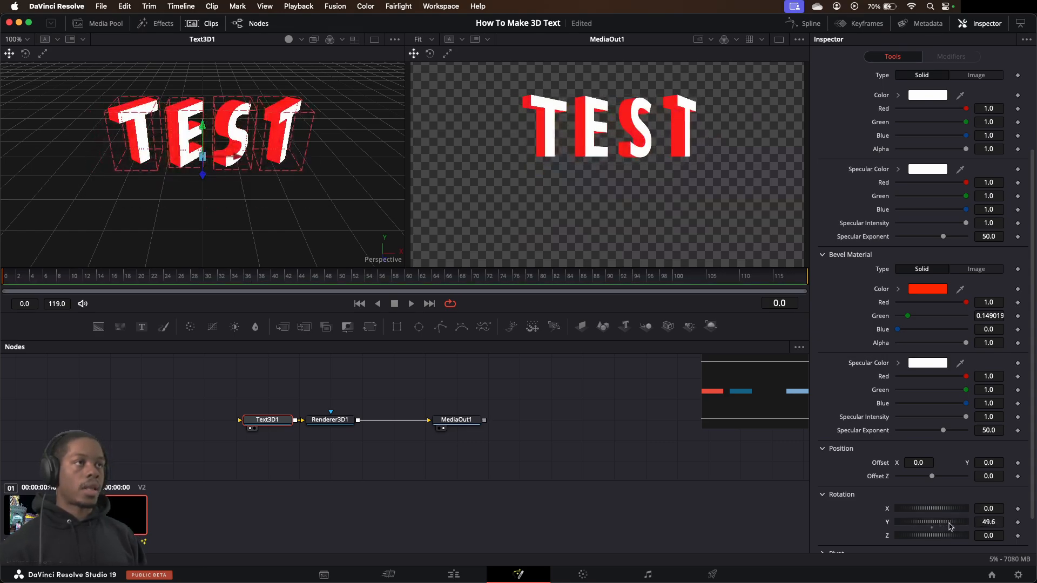
{"action": "key", "text": "super+z"}
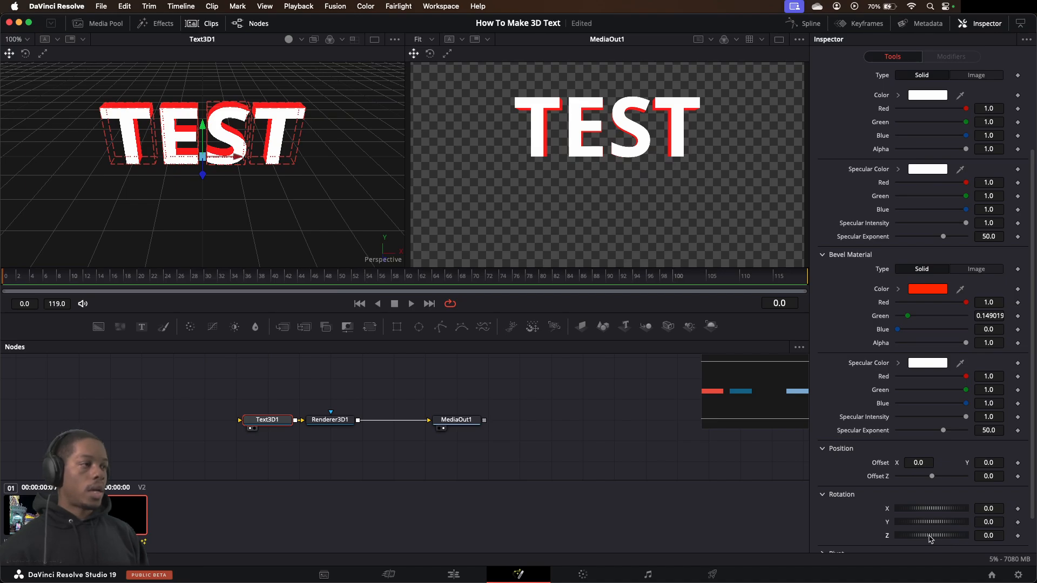
{"action": "left_click_drag", "start_coordinate": [933, 540], "coordinate": [943, 539]}
{"action": "key", "text": "super+z"}
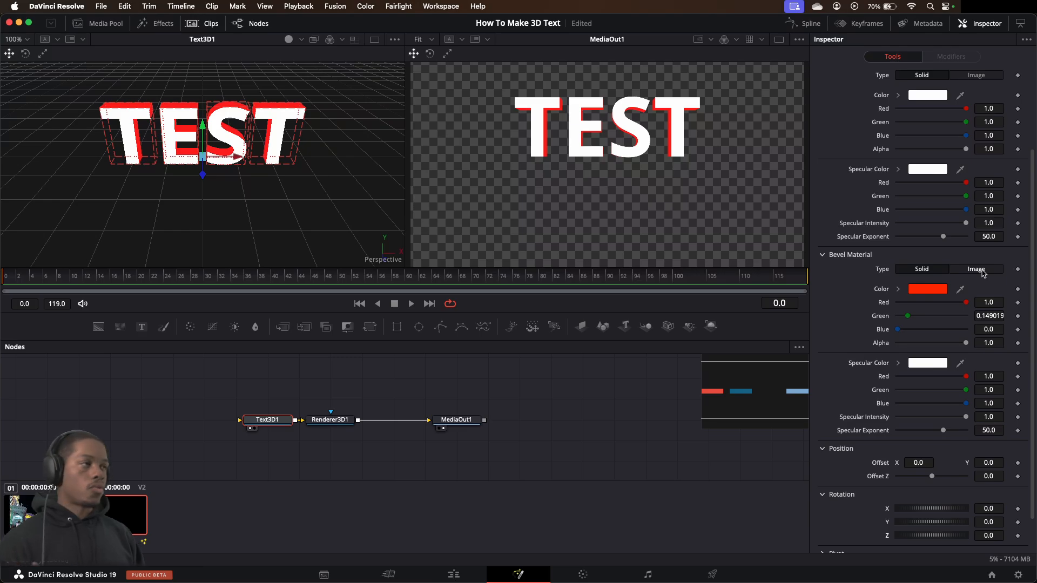
Try the Image type for the bevel material and return it to Solid
{"action": "left_click", "coordinate": [978, 270]}
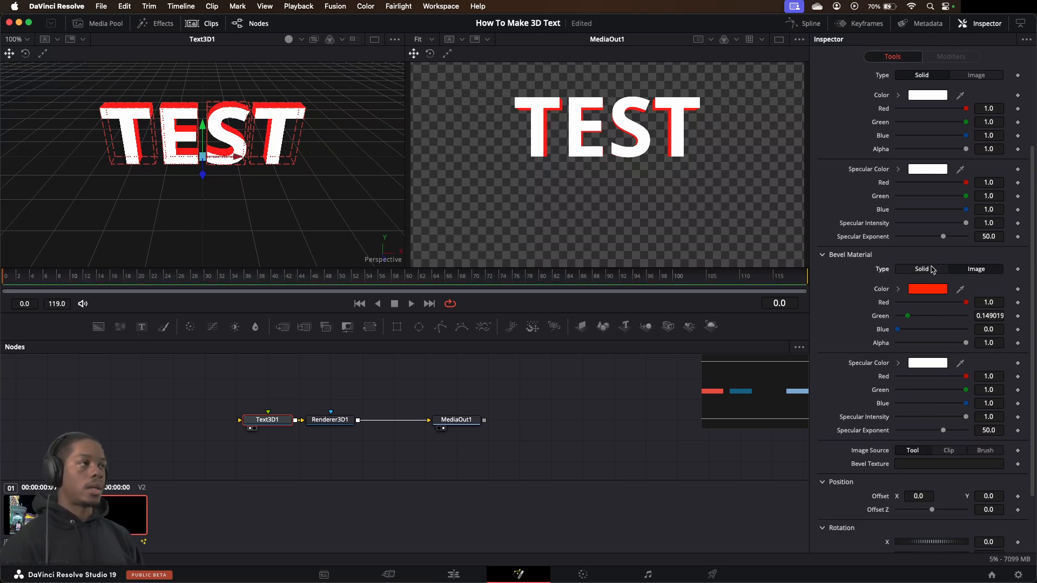
{"action": "left_click", "coordinate": [923, 270]}
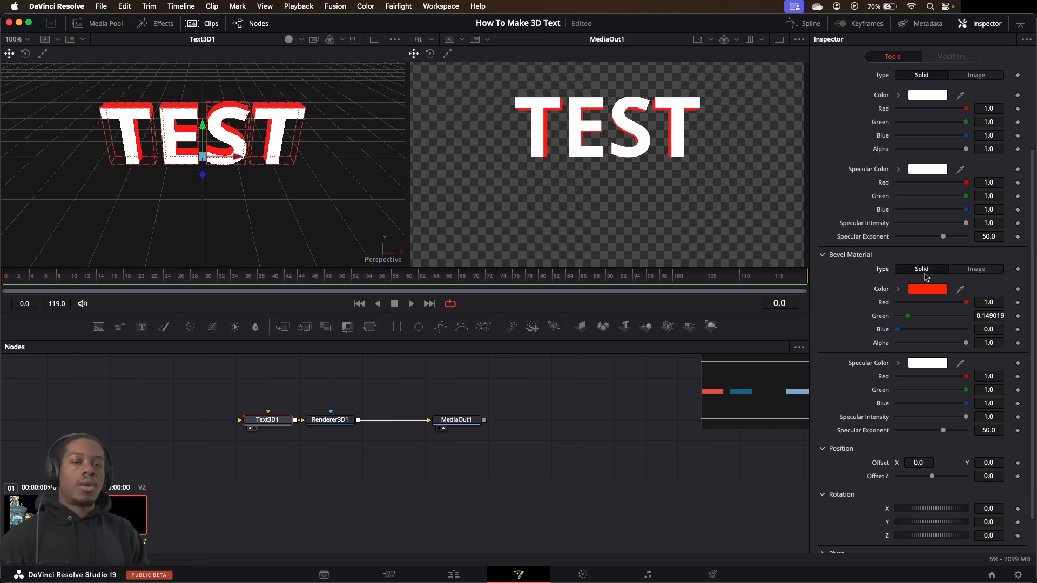
{"action": "scroll", "coordinate": [934, 115], "scroll_direction": "up", "scroll_amount": 5}
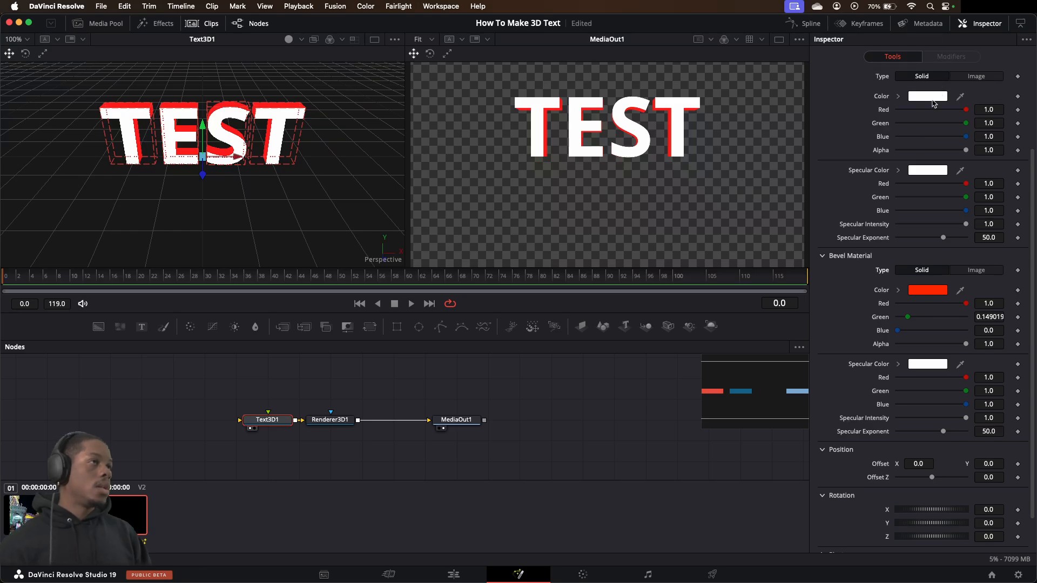
{"action": "left_click", "coordinate": [905, 100]}
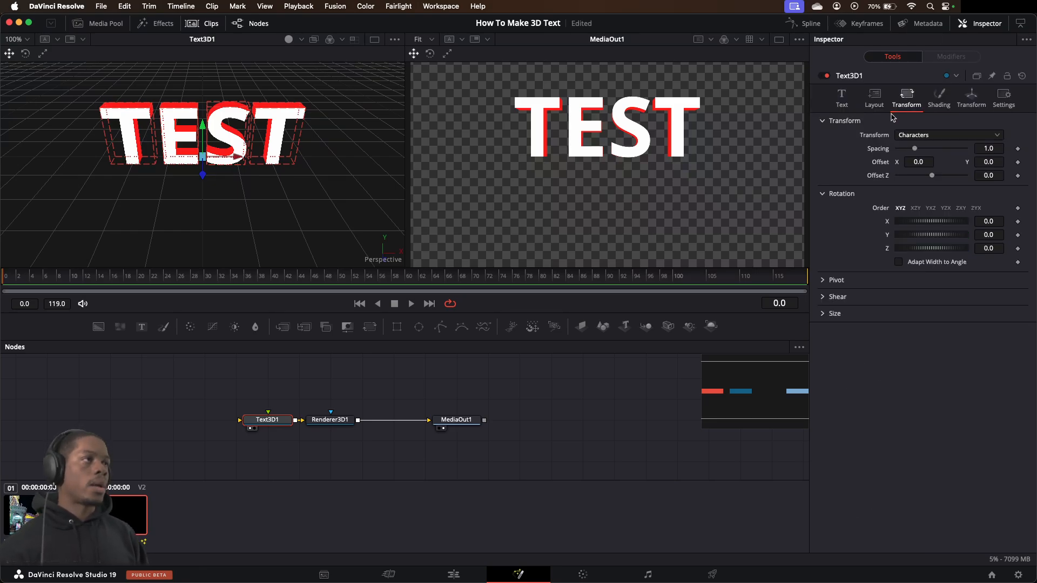
{"action": "left_click", "coordinate": [873, 102]}
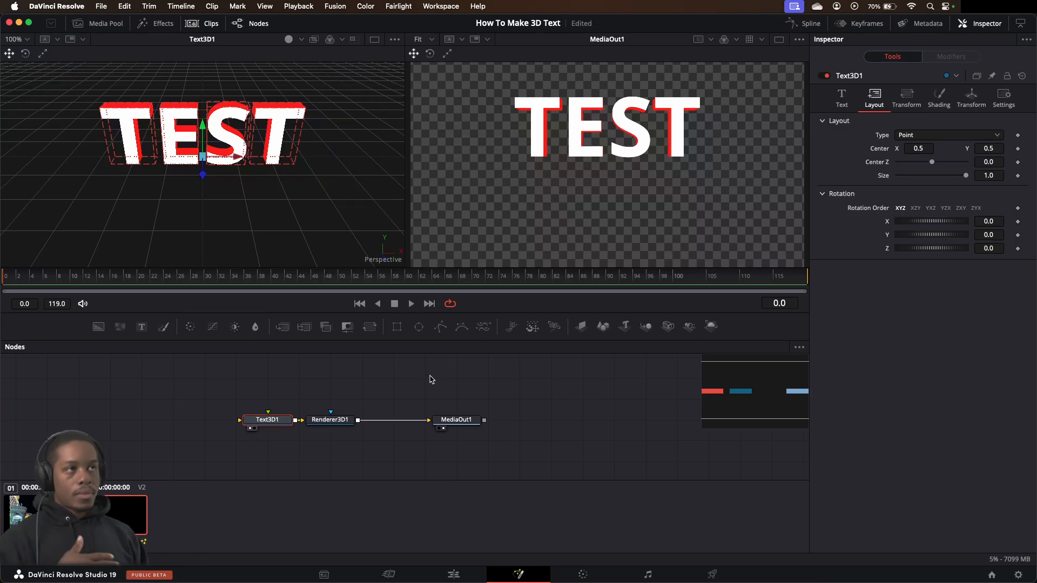
Set the text's bevel material color to white
{"action": "left_click", "coordinate": [939, 95]}
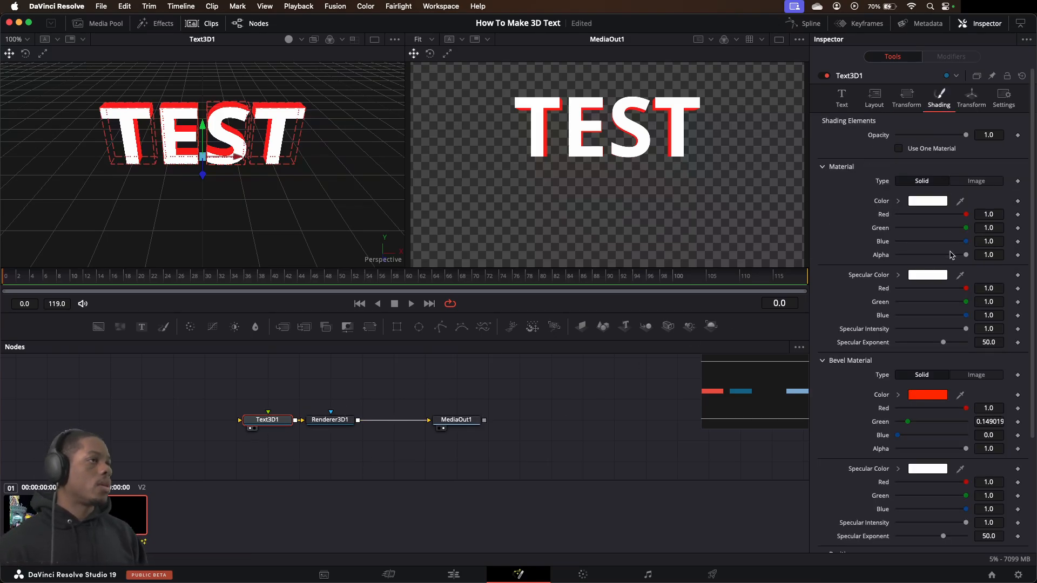
{"action": "left_click", "coordinate": [938, 395]}
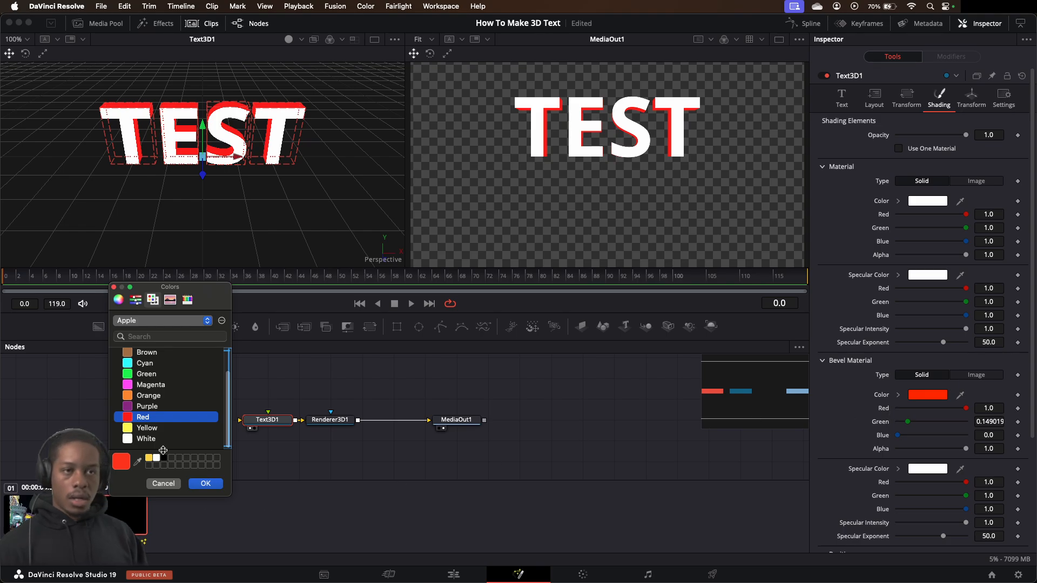
{"action": "left_click", "coordinate": [156, 458]}
{"action": "left_click", "coordinate": [205, 483]}
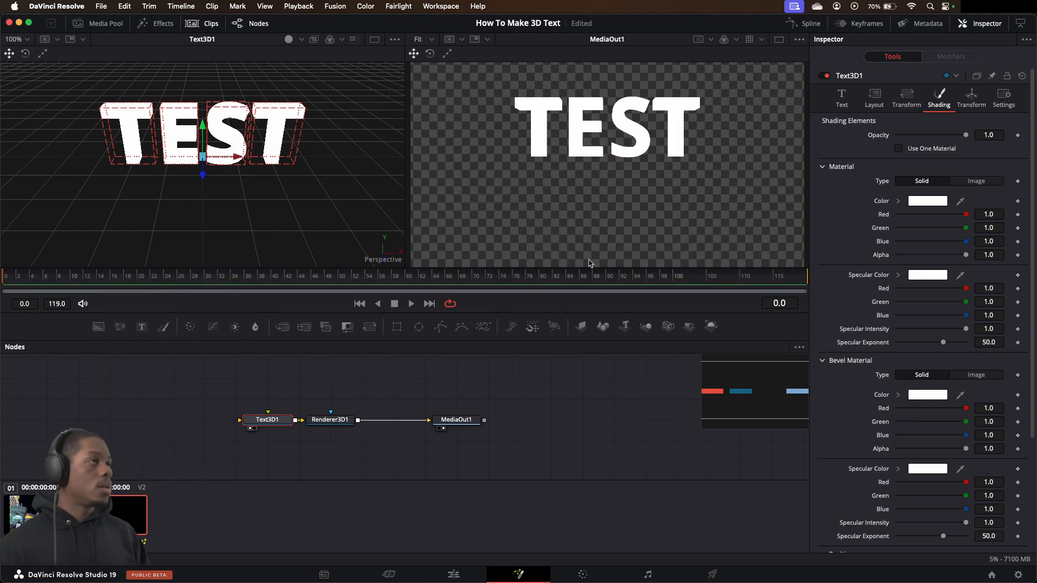
{"action": "left_click", "coordinate": [910, 98]}
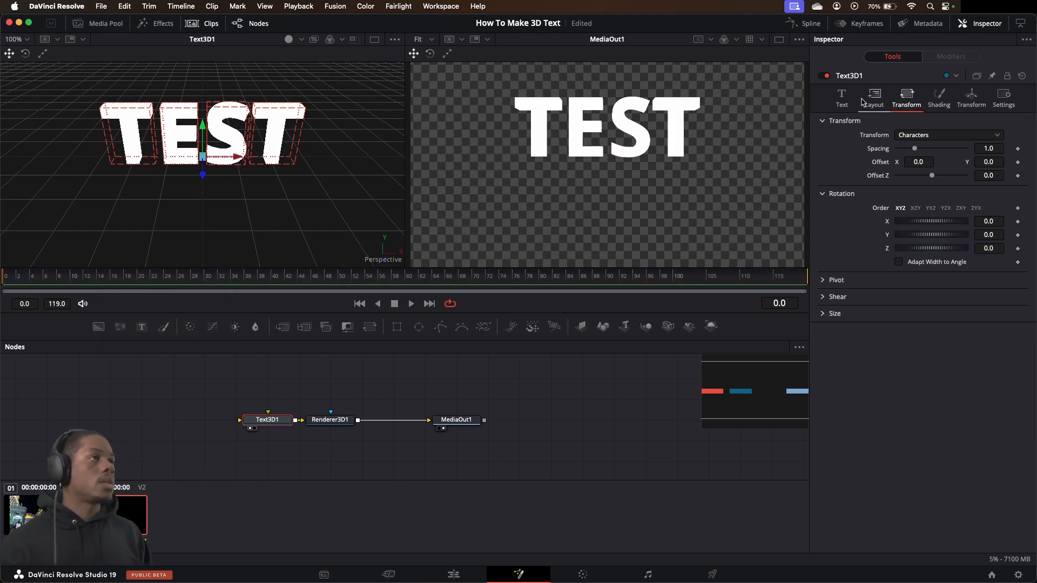
{"action": "left_click", "coordinate": [873, 97]}
{"action": "left_click", "coordinate": [841, 99]}
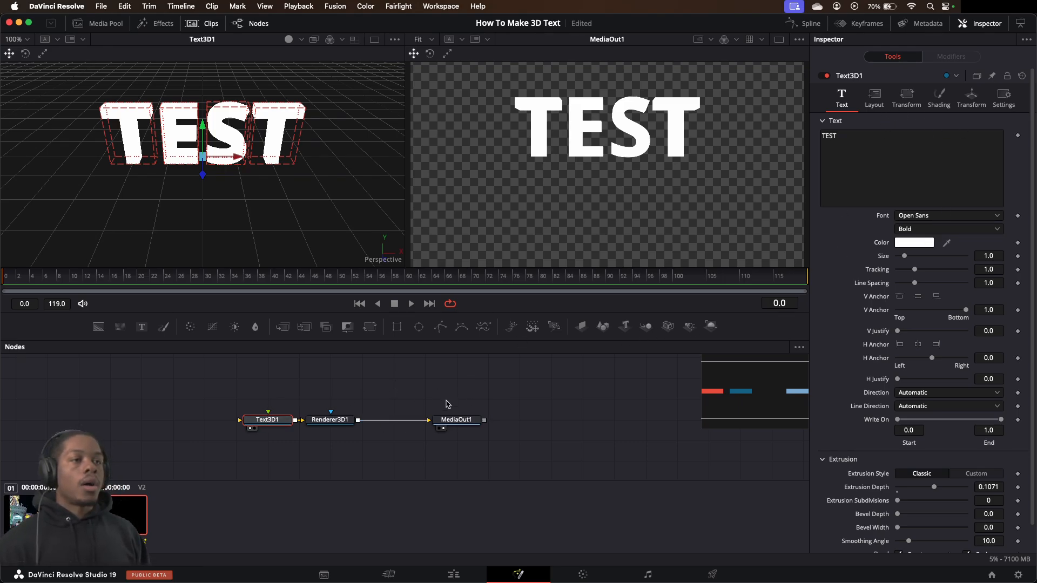
Move the MediaOut1 node farther from Renderer3D1 and disconnect the two nodes
{"action": "left_click", "coordinate": [463, 421]}
{"action": "left_click_drag", "start_coordinate": [465, 423], "coordinate": [527, 423]}
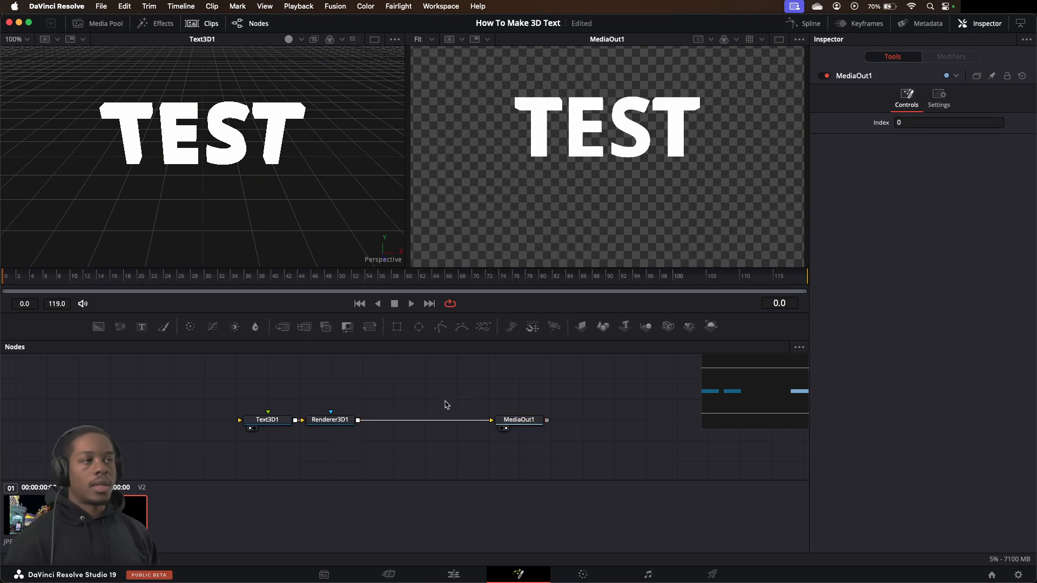
{"action": "left_click_drag", "start_coordinate": [475, 421], "coordinate": [417, 404]}
{"action": "left_click", "coordinate": [349, 421]}
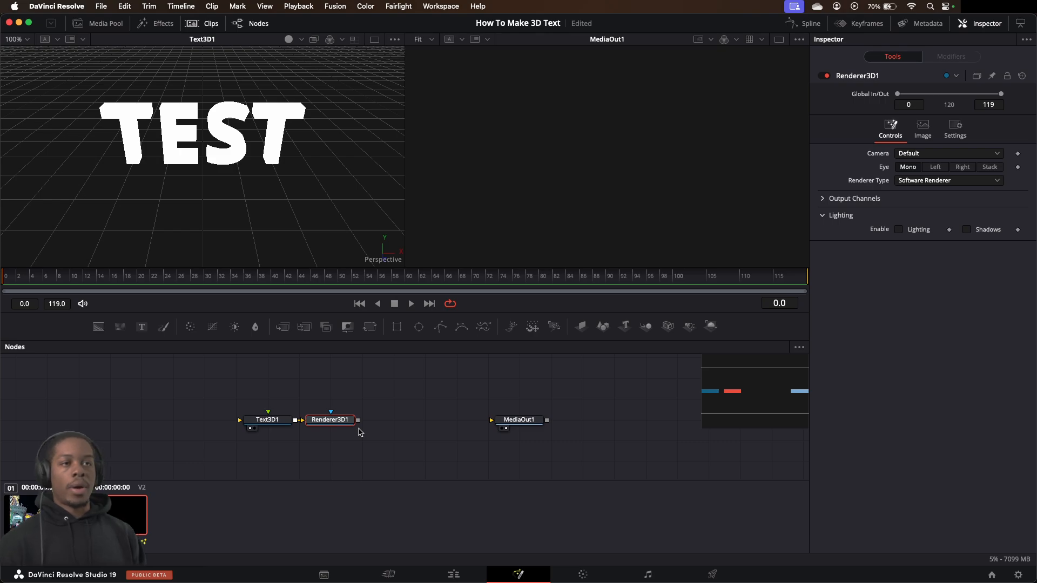
Add a Background node to the composition and place it just above Renderer3D1
{"action": "left_click", "coordinate": [86, 369]}
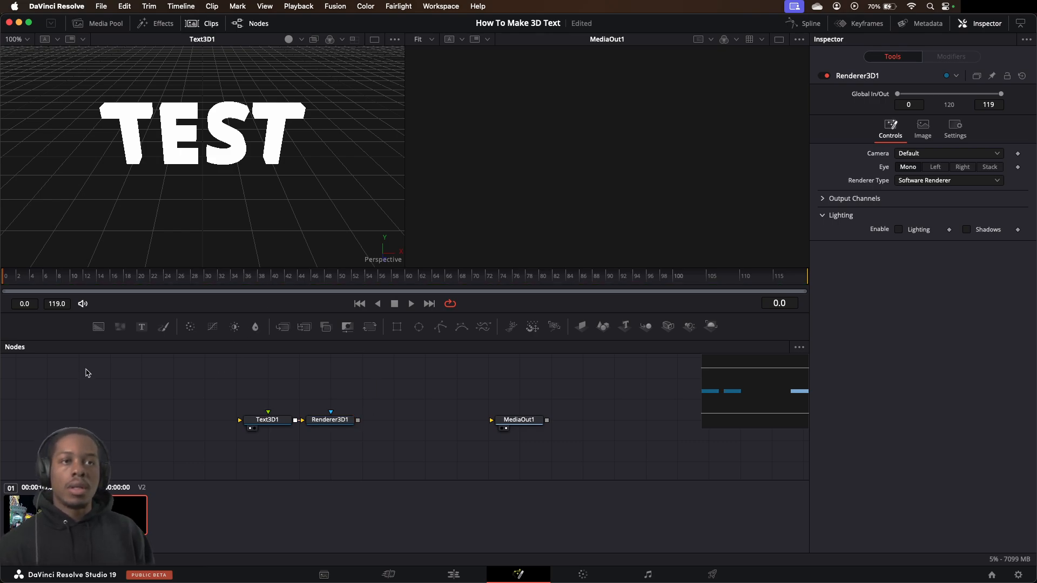
{"action": "left_click", "coordinate": [99, 328]}
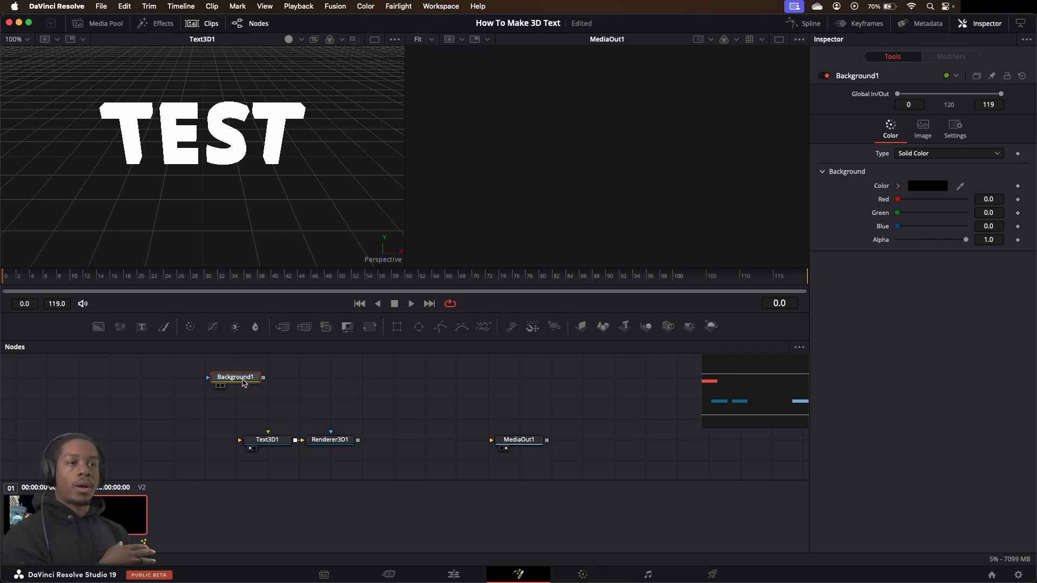
{"action": "left_click_drag", "start_coordinate": [243, 383], "coordinate": [370, 424]}
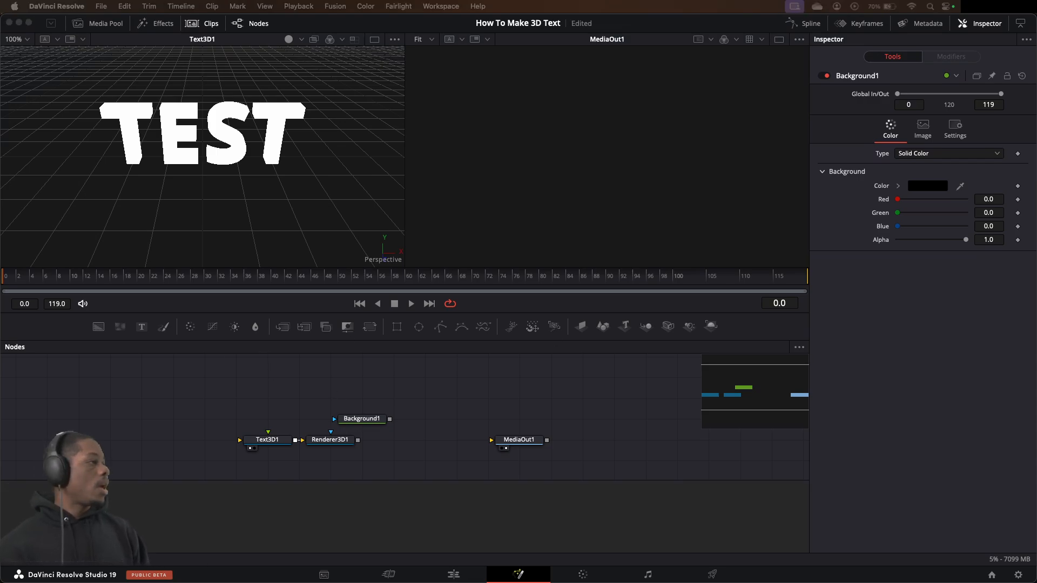
{"action": "key", "text": "shift+space"}
{"action": "type", "text": "ren"}
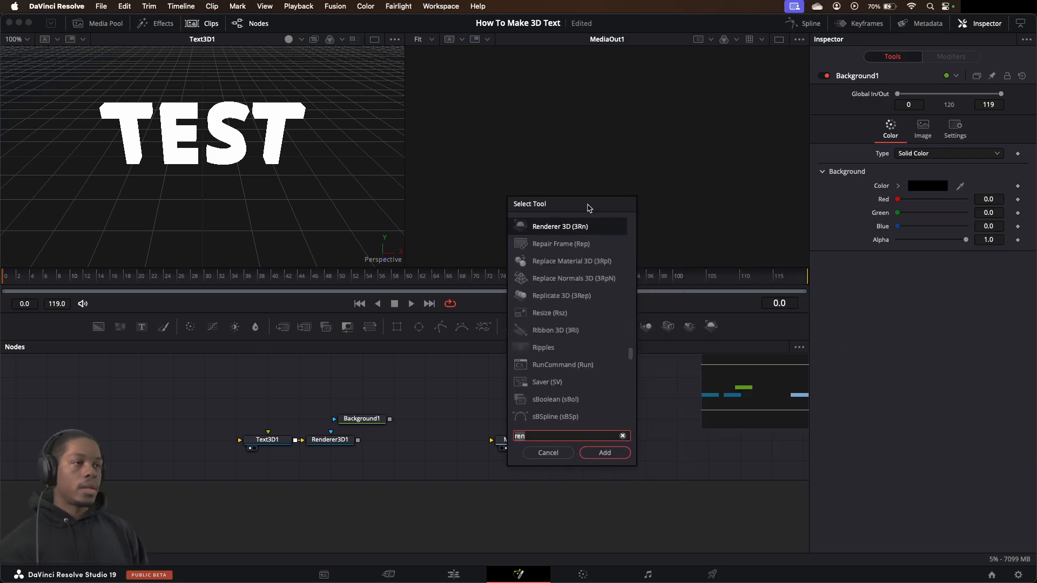
{"action": "key", "text": "BackSpace"}
{"action": "key", "text": "BackSpace"}
{"action": "key", "text": "BackSpace"}
{"action": "type", "text": "bac"}
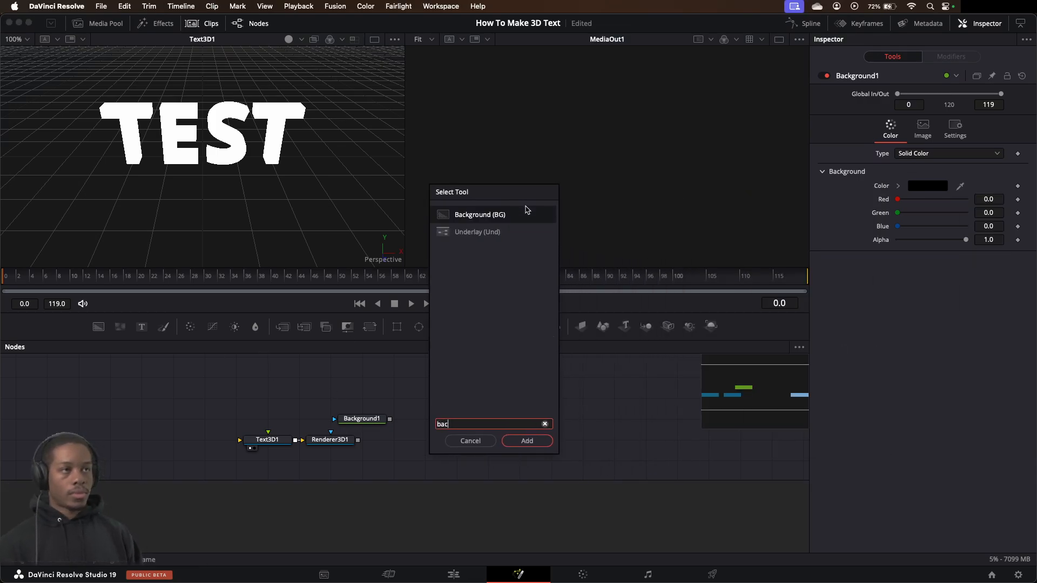
{"action": "left_click", "coordinate": [471, 440]}
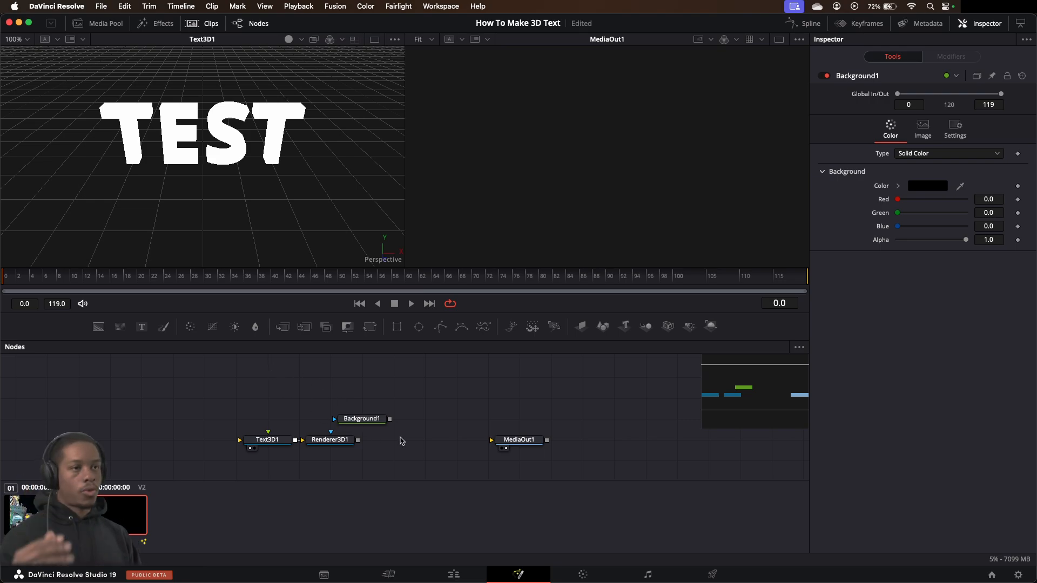
Rearrange the nodes so that Background1 sits directly below Renderer3D1
{"action": "mouse_move", "coordinate": [369, 419]}
{"action": "left_mouse_down"}
{"action": "mouse_move", "coordinate": [368, 460]}
{"action": "mouse_move", "coordinate": [360, 434]}
{"action": "left_mouse_up"}
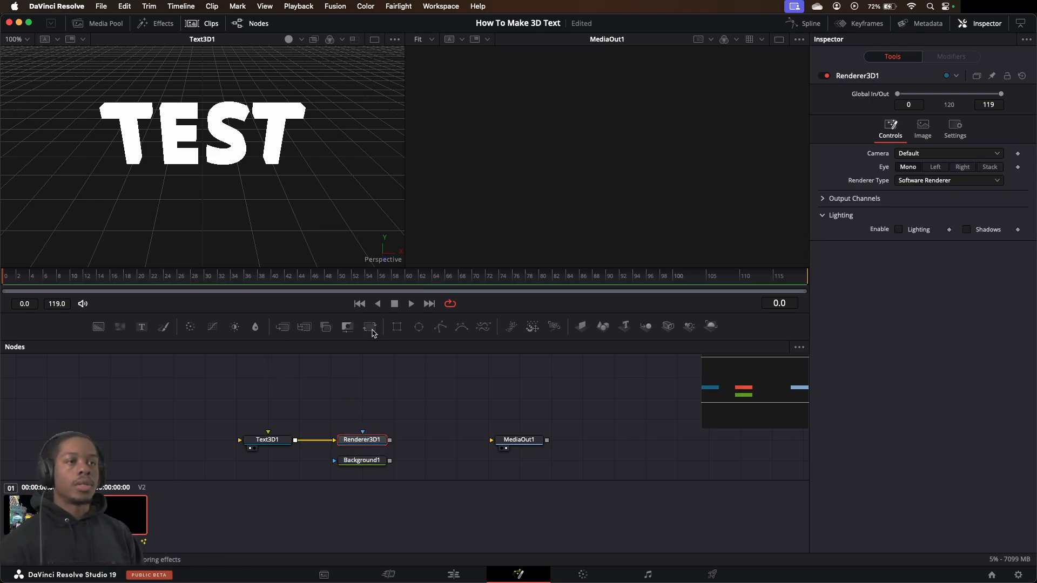
Add a Merge node after Renderer3D1 and connect Background1 to its foreground input
{"action": "left_click", "coordinate": [371, 331]}
{"action": "key", "text": "super+z"}
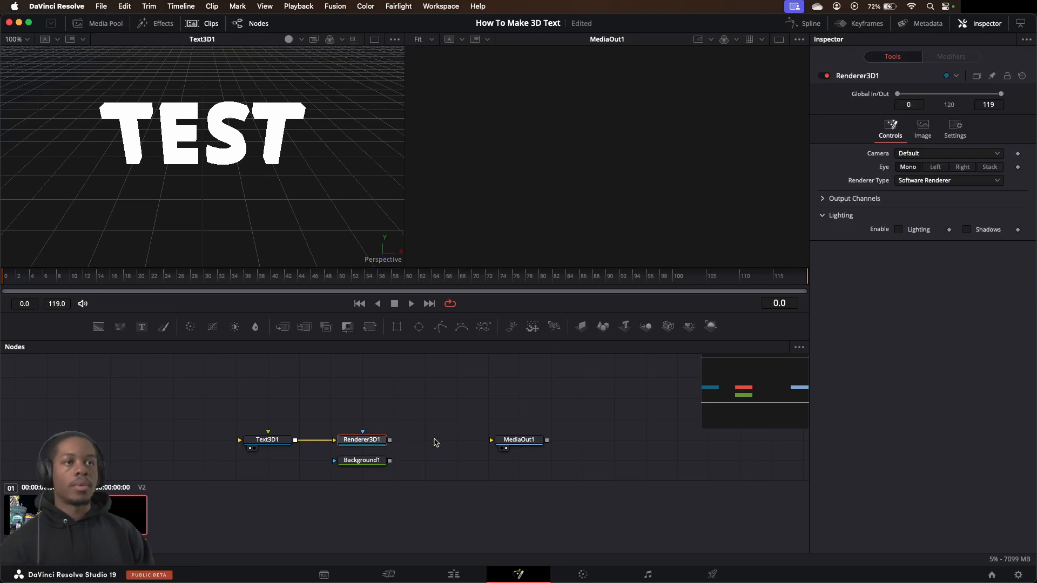
{"action": "left_click", "coordinate": [282, 326]}
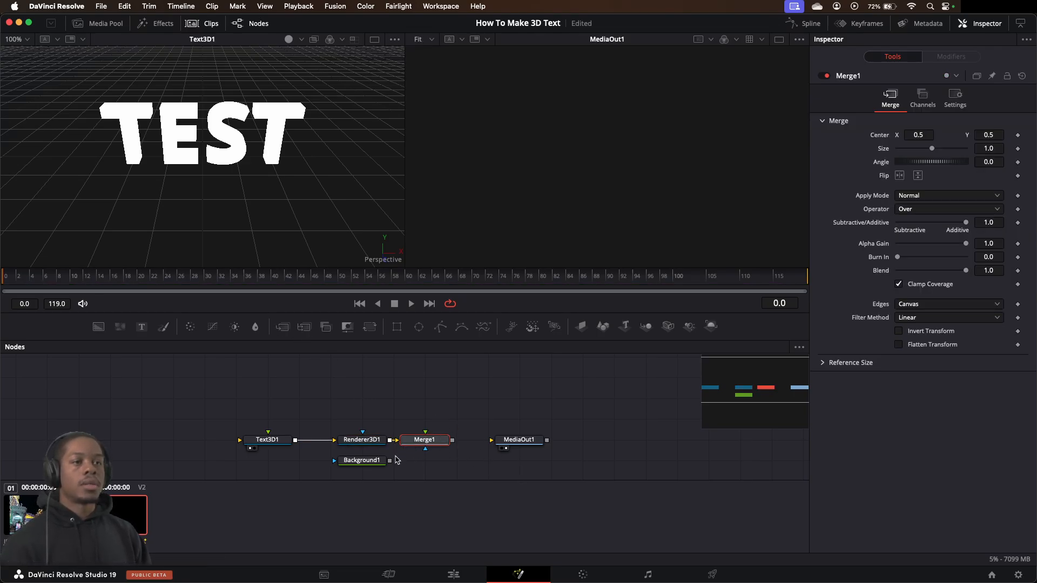
{"action": "left_click_drag", "start_coordinate": [390, 460], "coordinate": [425, 436]}
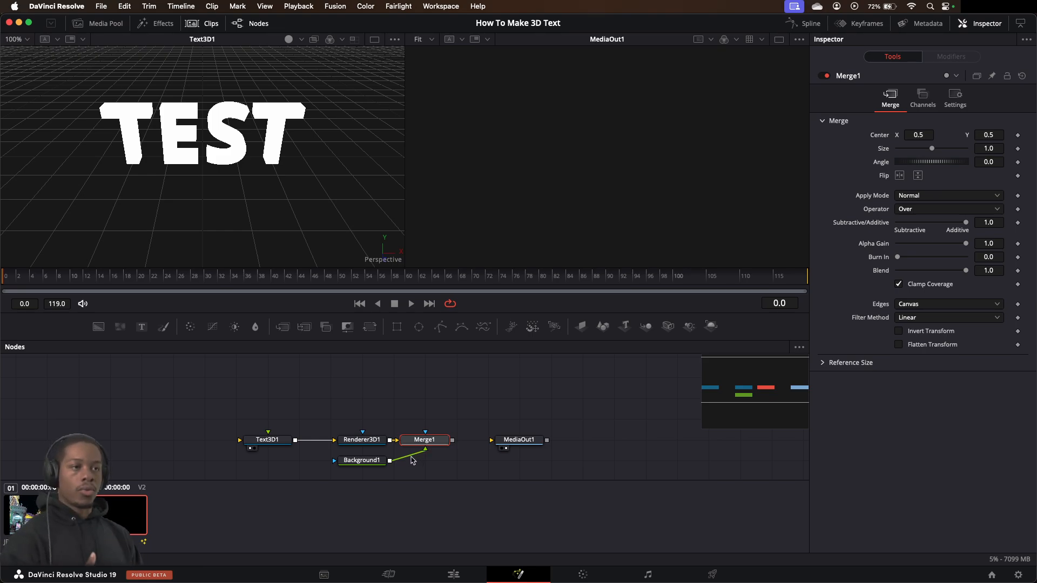
Connect the Merge1 output to MediaOut1
{"action": "left_click", "coordinate": [362, 460]}
{"action": "scroll", "coordinate": [436, 440], "scroll_direction": "down", "scroll_amount": 1}
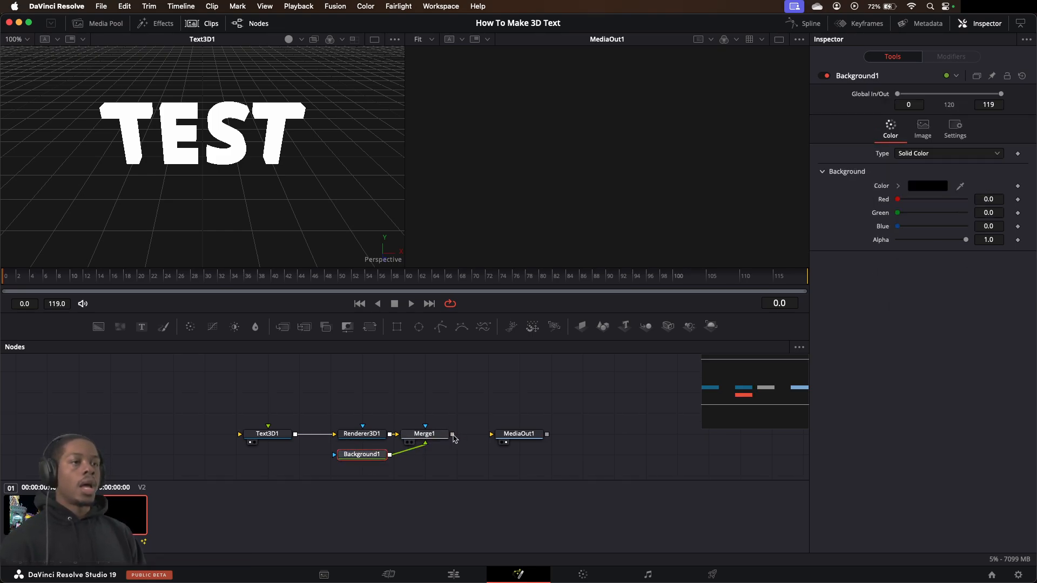
{"action": "left_click_drag", "start_coordinate": [452, 434], "coordinate": [512, 436]}
{"action": "left_click", "coordinate": [529, 436]}
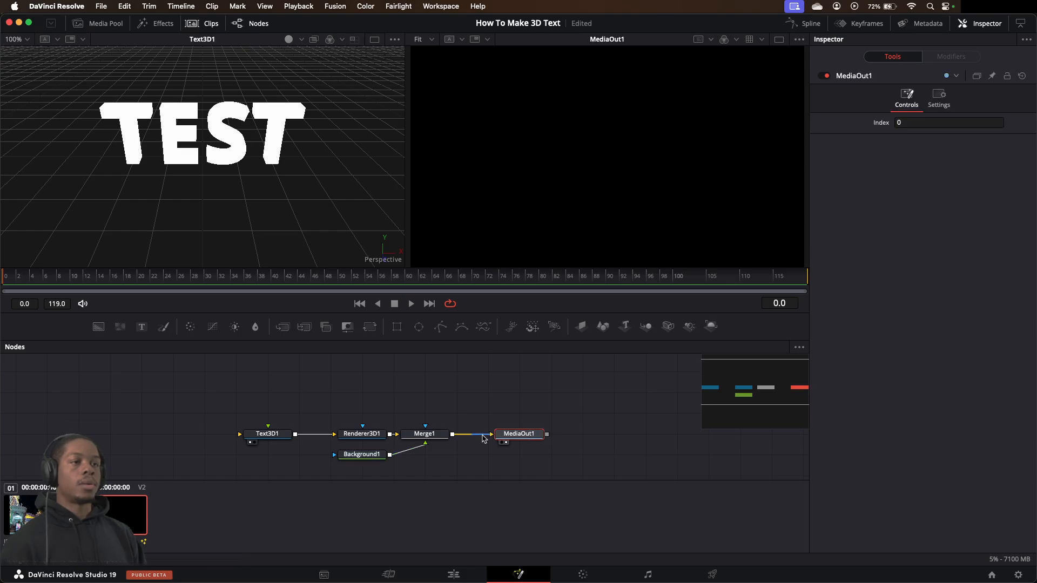
Set Merge1's operator to In so that Background1 fills only the text
{"action": "left_click", "coordinate": [431, 442]}
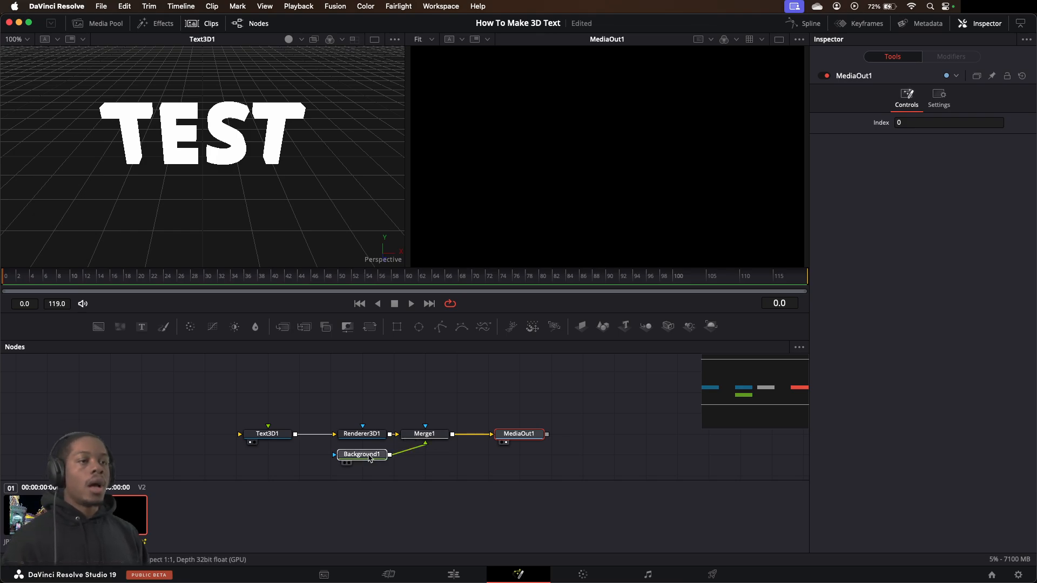
{"action": "left_click", "coordinate": [431, 436]}
{"action": "right_click", "coordinate": [431, 437]}
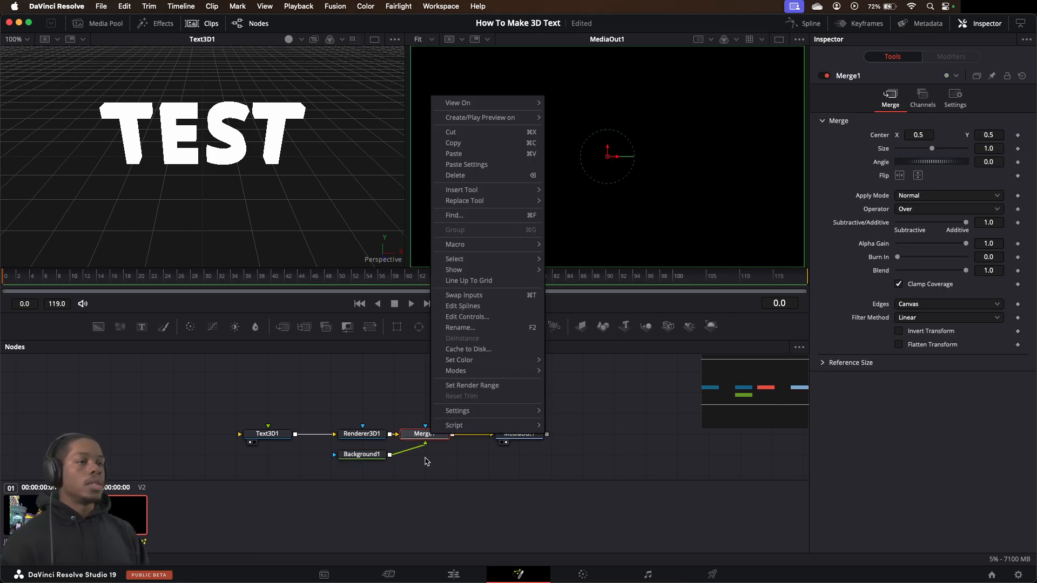
{"action": "left_click", "coordinate": [418, 443]}
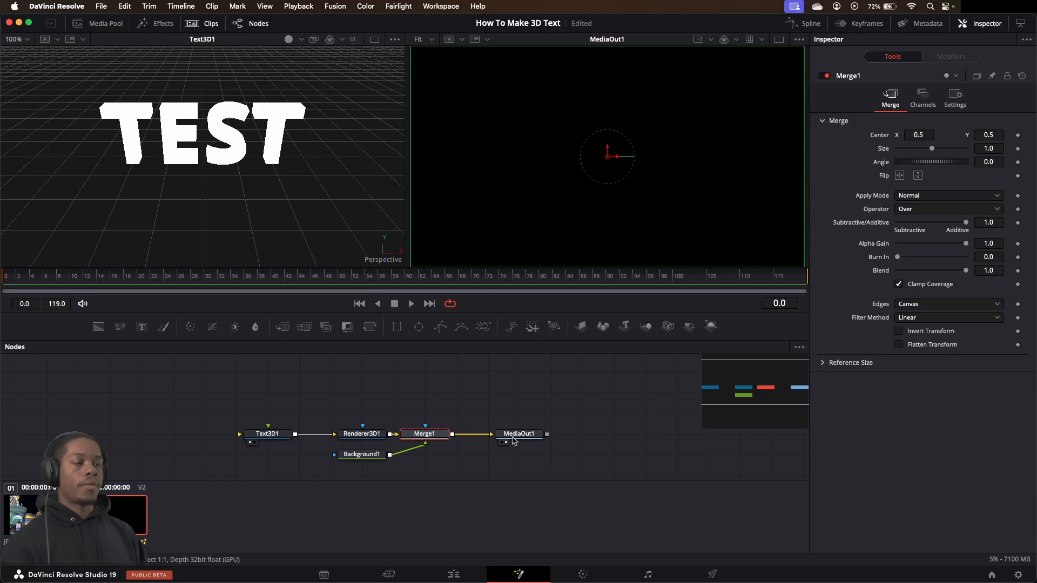
{"action": "left_click", "coordinate": [912, 210]}
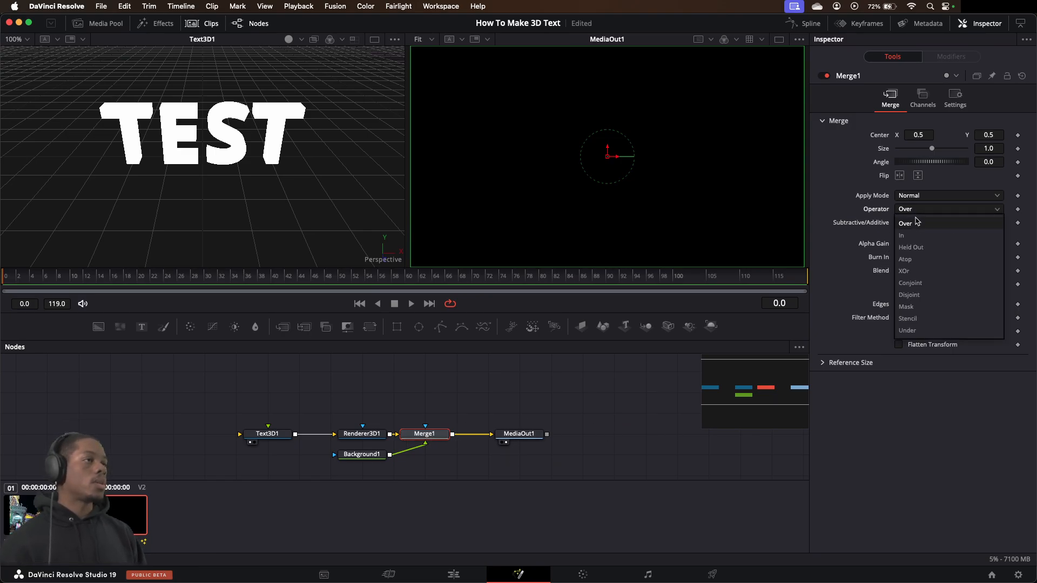
{"action": "left_click", "coordinate": [918, 236]}
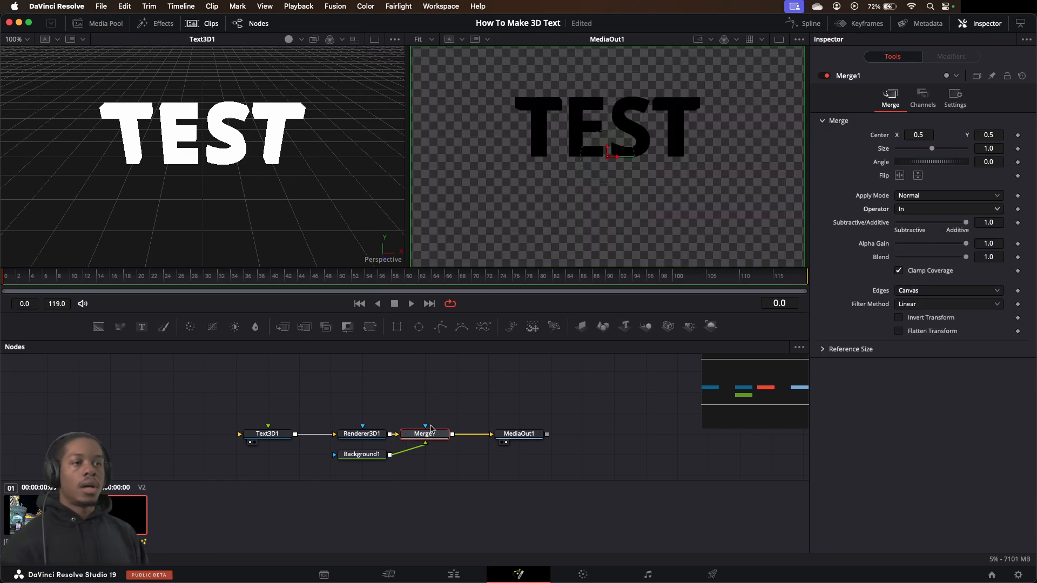
Set the solid color of Background1 to the saved yellow swatch
{"action": "left_click", "coordinate": [370, 456]}
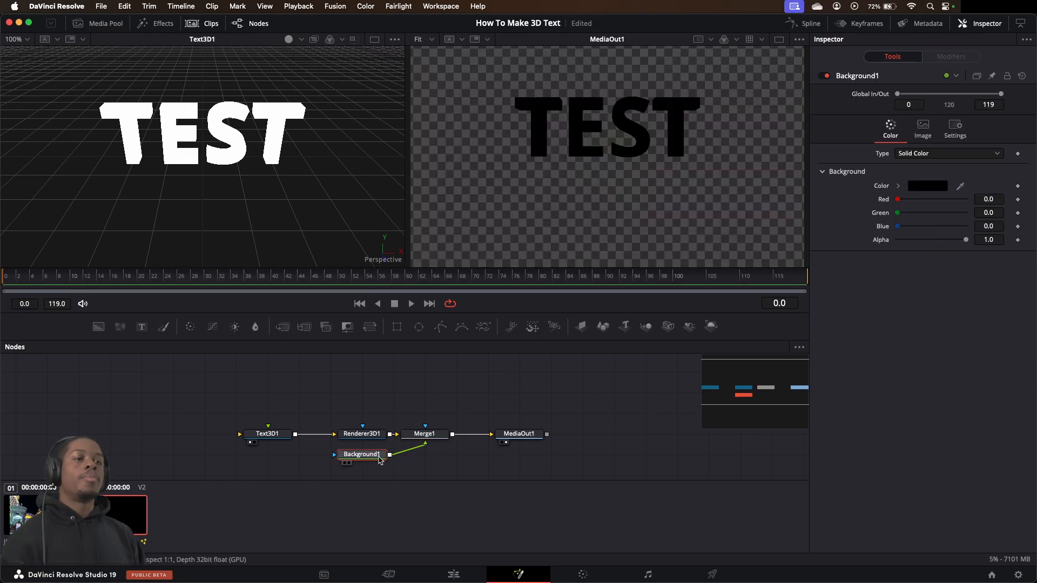
{"action": "left_click", "coordinate": [938, 187]}
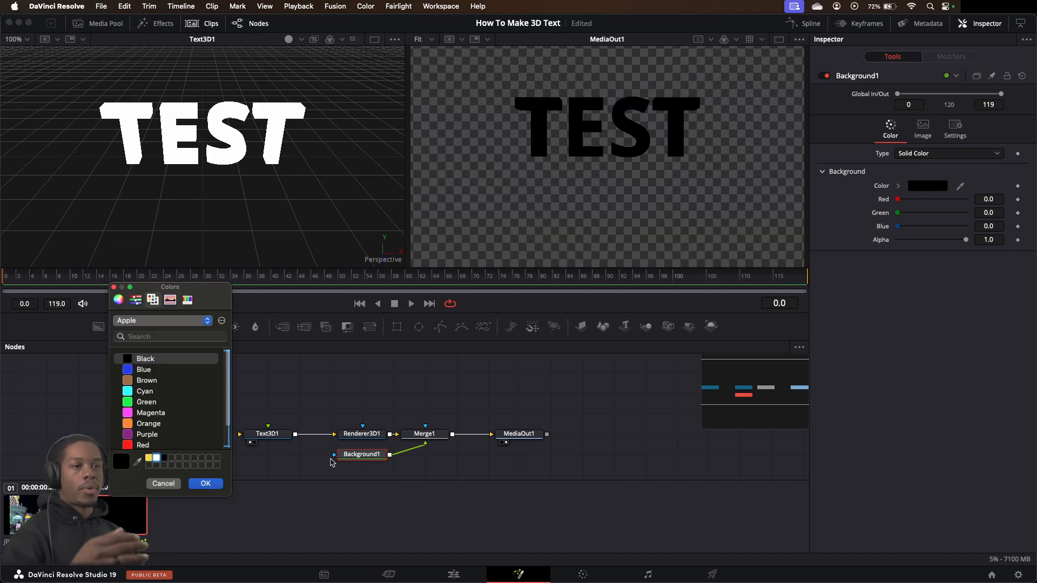
{"action": "left_click", "coordinate": [149, 458]}
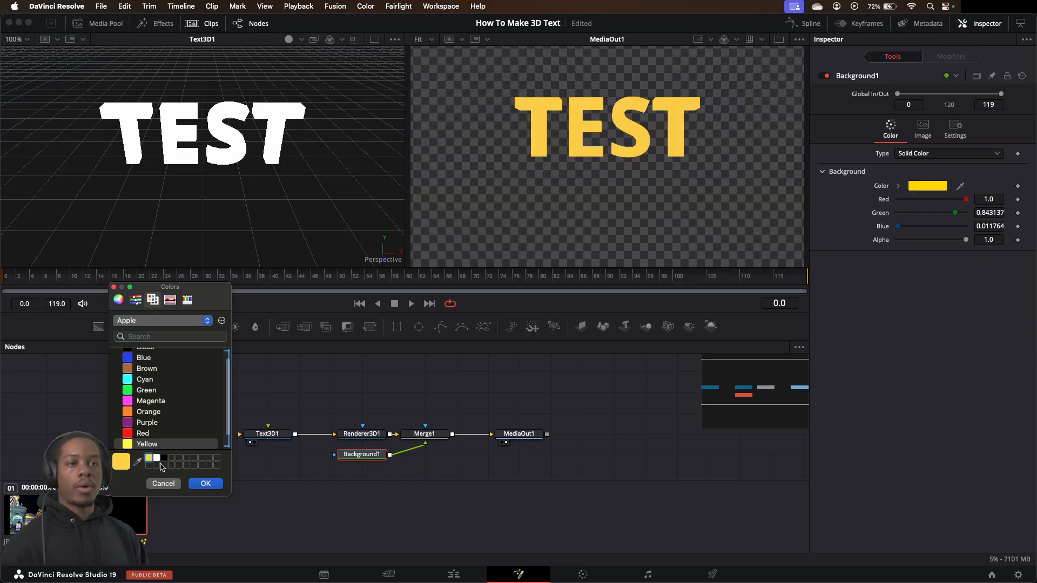
{"action": "left_click", "coordinate": [205, 484]}
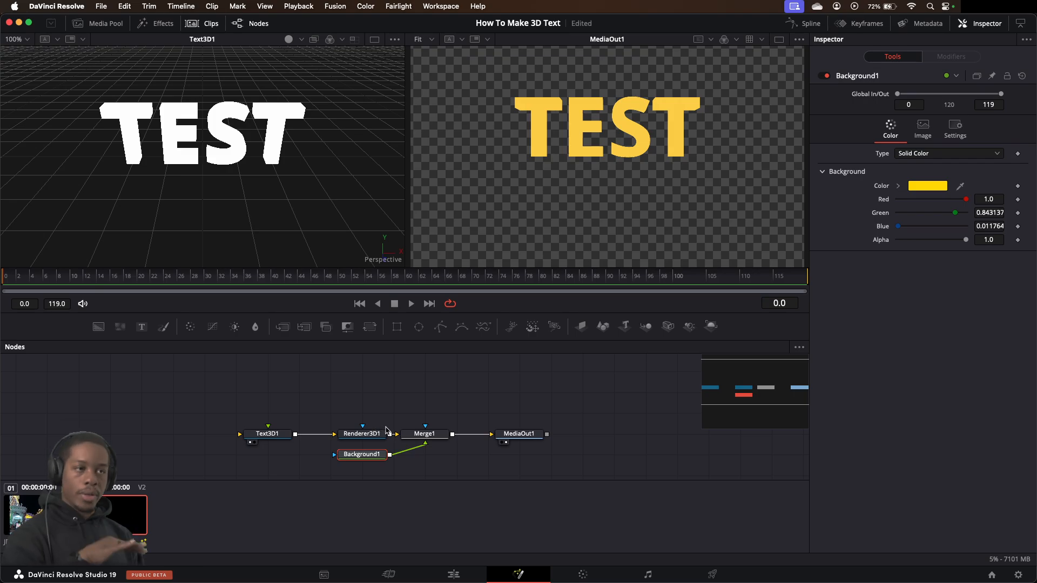
Try the Held Out, Atop, XOr and Conjoint operators on Merge1
{"action": "left_click", "coordinate": [415, 434]}
{"action": "left_click", "coordinate": [964, 212]}
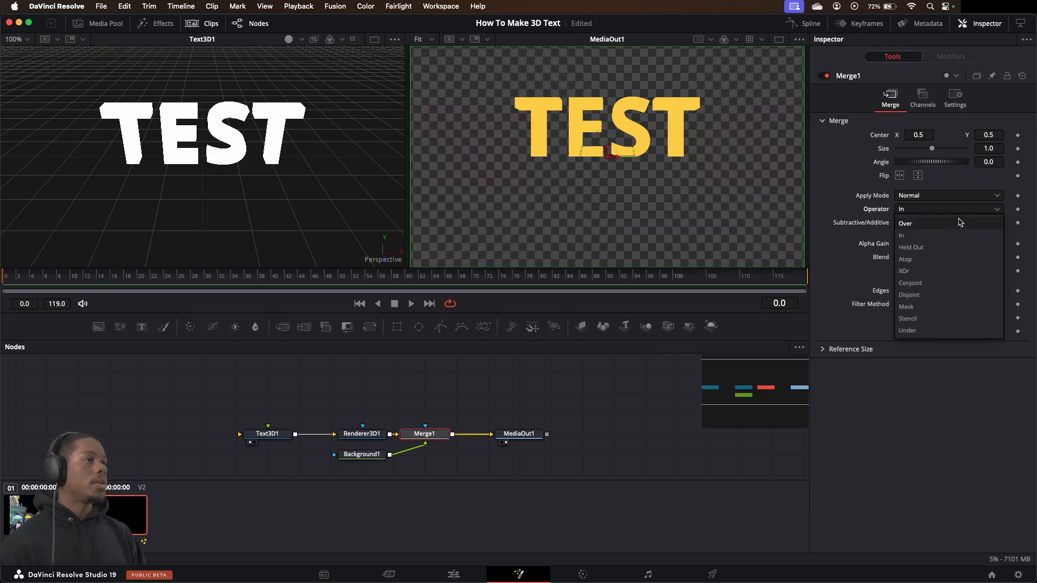
{"action": "left_click", "coordinate": [964, 244]}
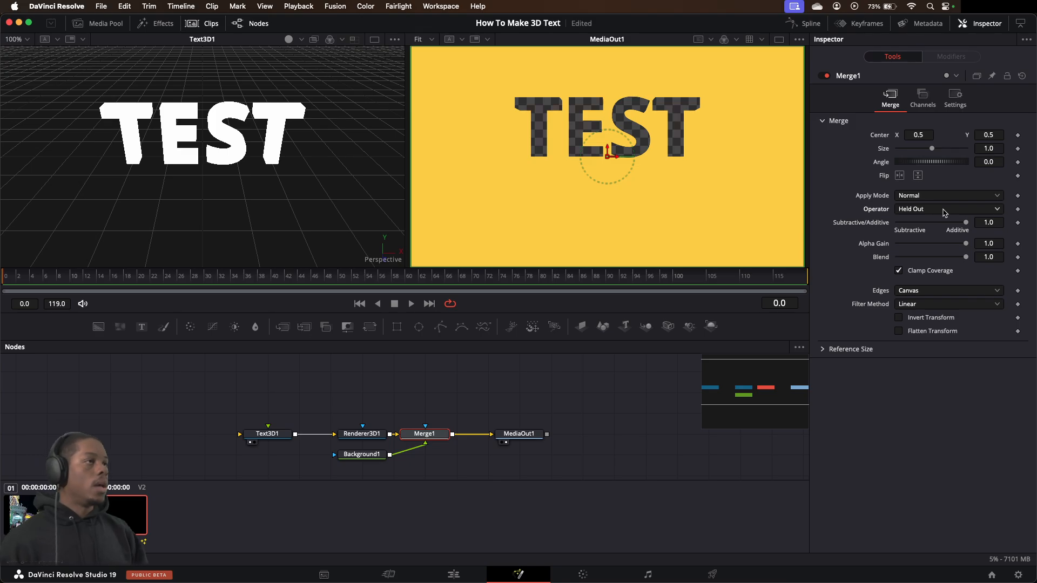
{"action": "left_click", "coordinate": [944, 213]}
{"action": "left_click", "coordinate": [939, 259]}
{"action": "left_click", "coordinate": [940, 211]}
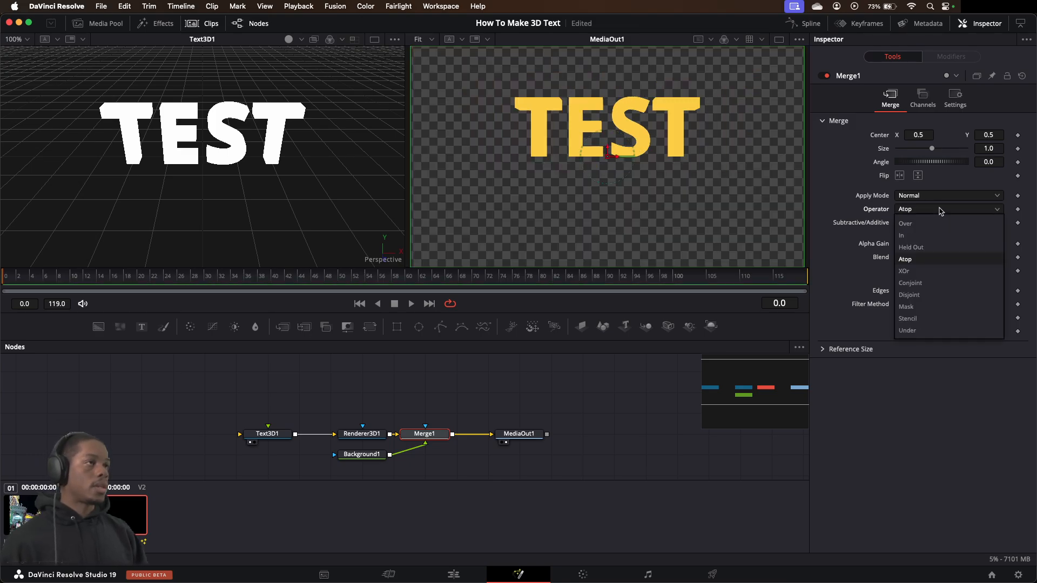
{"action": "left_click", "coordinate": [933, 271]}
{"action": "left_click", "coordinate": [940, 212]}
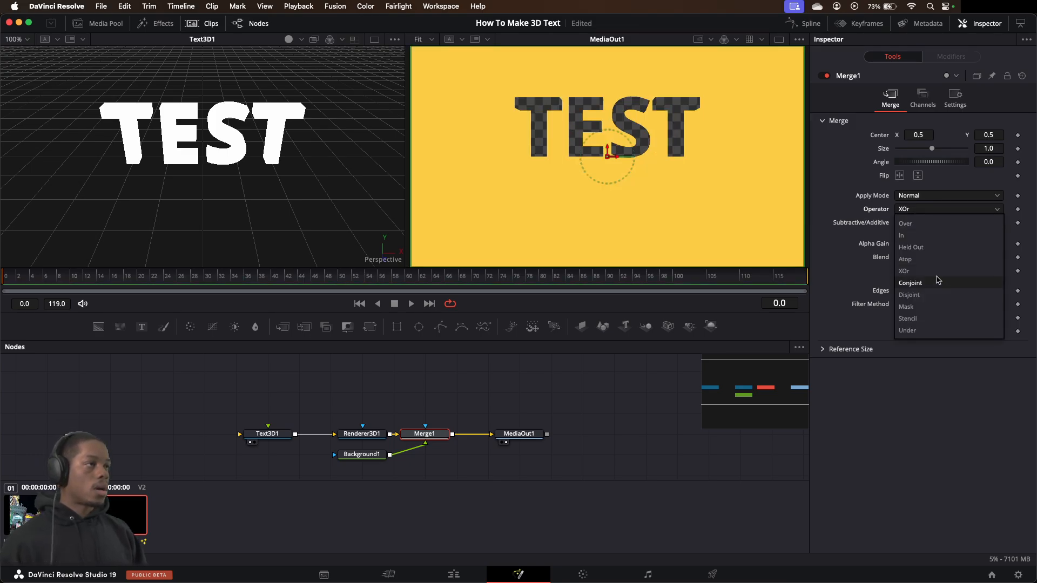
{"action": "left_click", "coordinate": [938, 280]}
Try the Disjoint, Mask, Stencil and Under operators on Merge1 and set the operator back to In
{"action": "left_click", "coordinate": [936, 212]}
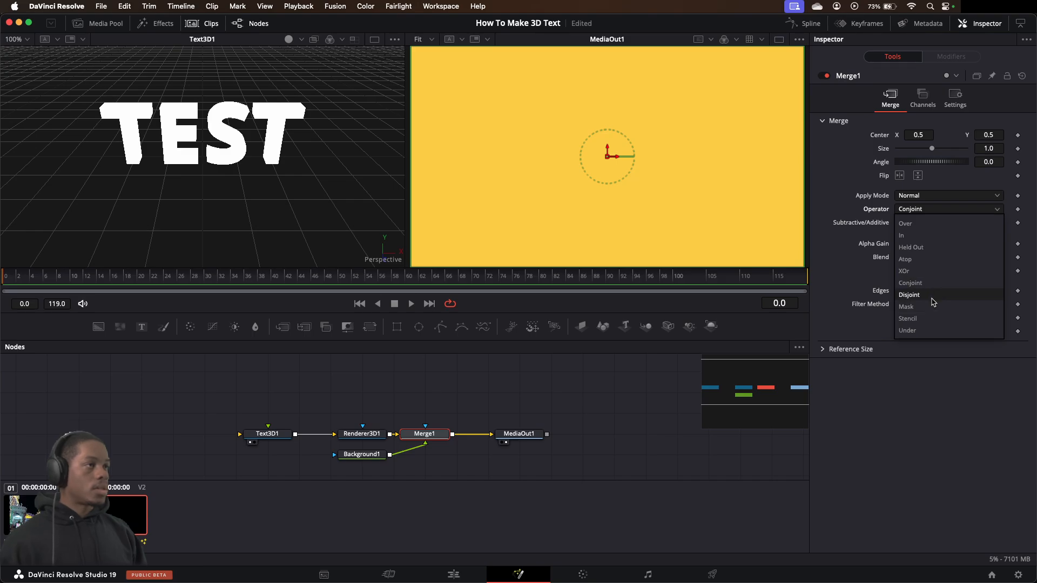
{"action": "left_click", "coordinate": [932, 296]}
{"action": "left_click", "coordinate": [937, 212]}
{"action": "left_click", "coordinate": [935, 307]}
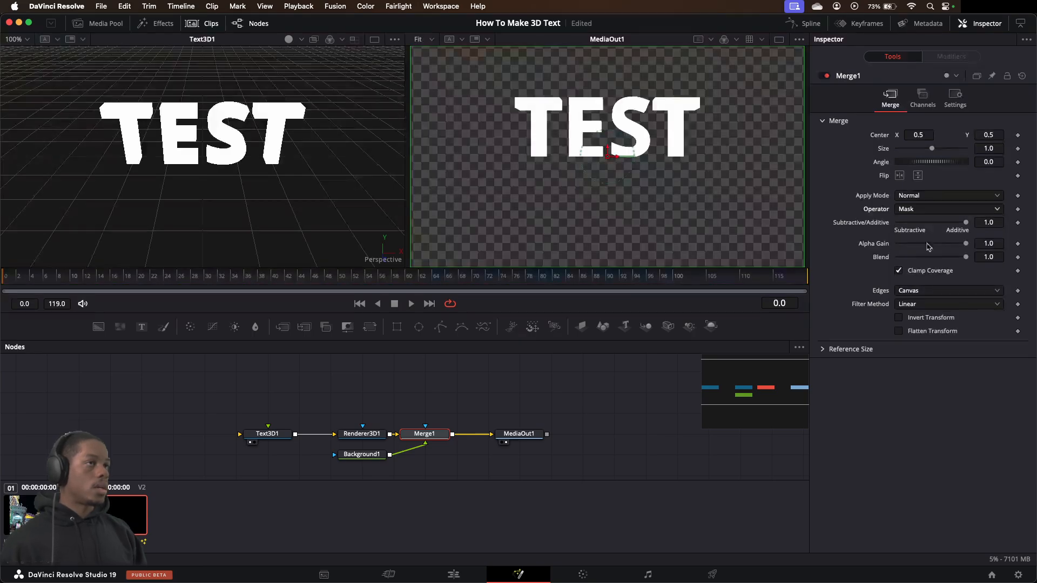
{"action": "left_click", "coordinate": [938, 210]}
{"action": "left_click", "coordinate": [935, 321]}
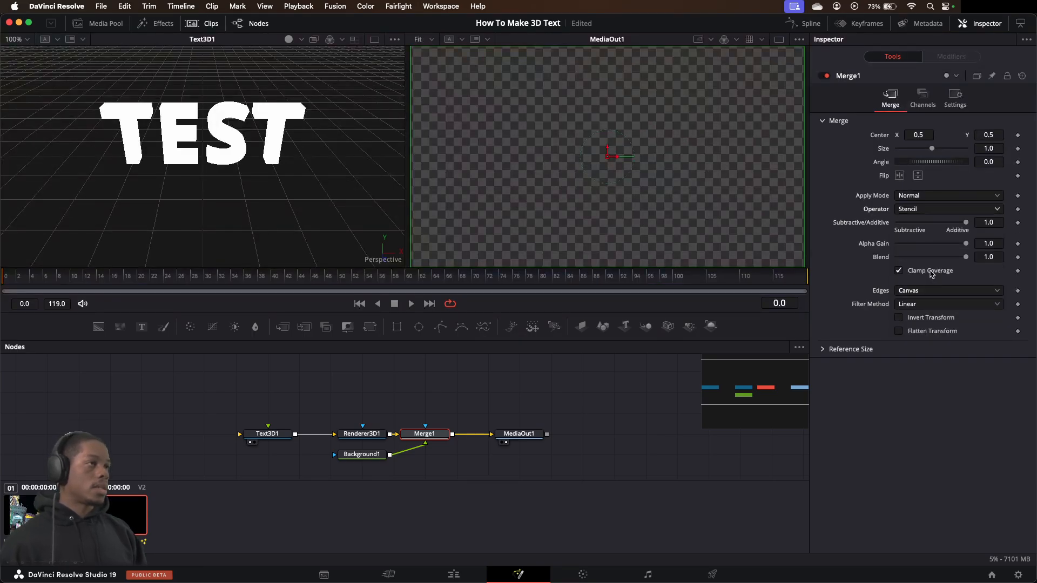
{"action": "left_click", "coordinate": [929, 211]}
{"action": "left_click", "coordinate": [930, 322]}
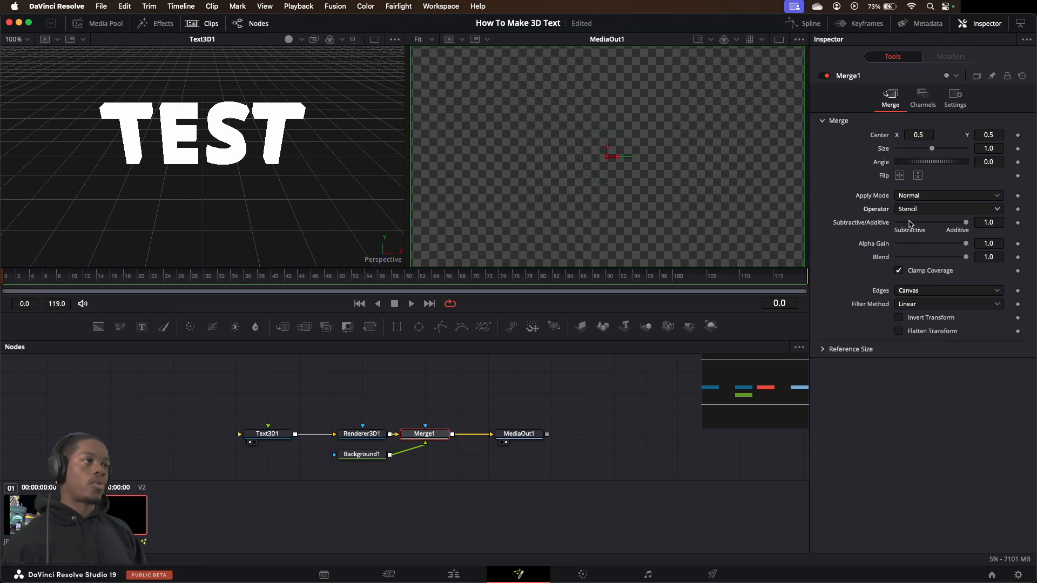
{"action": "left_click", "coordinate": [923, 211]}
{"action": "left_click", "coordinate": [929, 326]}
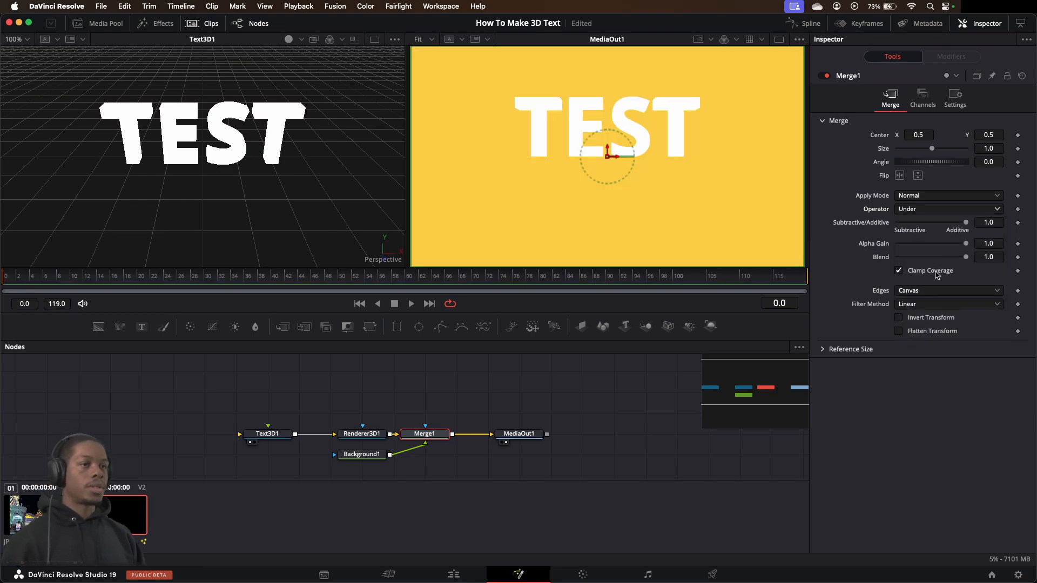
{"action": "left_click", "coordinate": [924, 211]}
{"action": "left_click", "coordinate": [925, 236]}
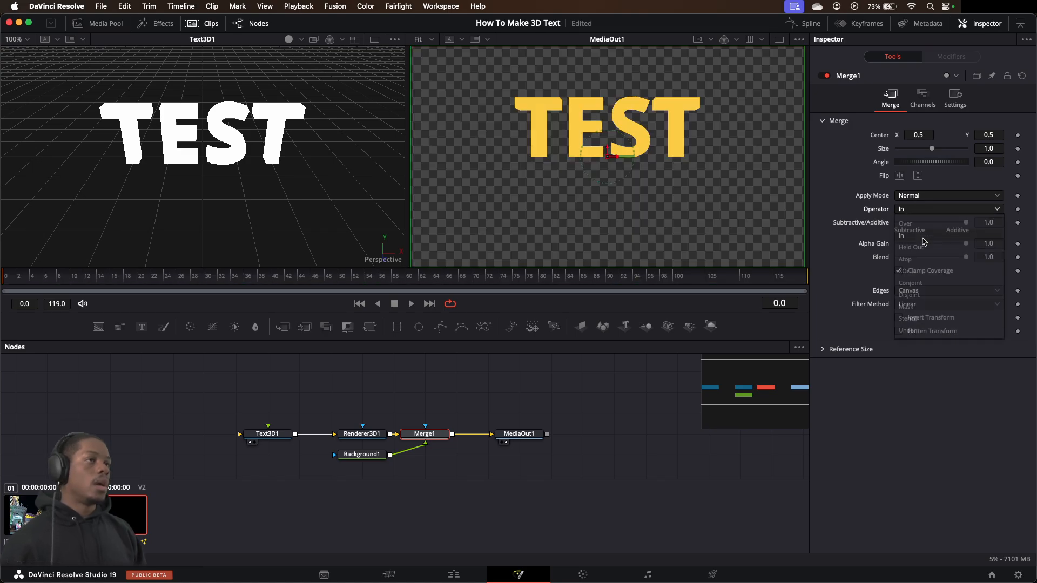
{"action": "left_click", "coordinate": [922, 209]}
{"action": "left_click", "coordinate": [863, 196]}
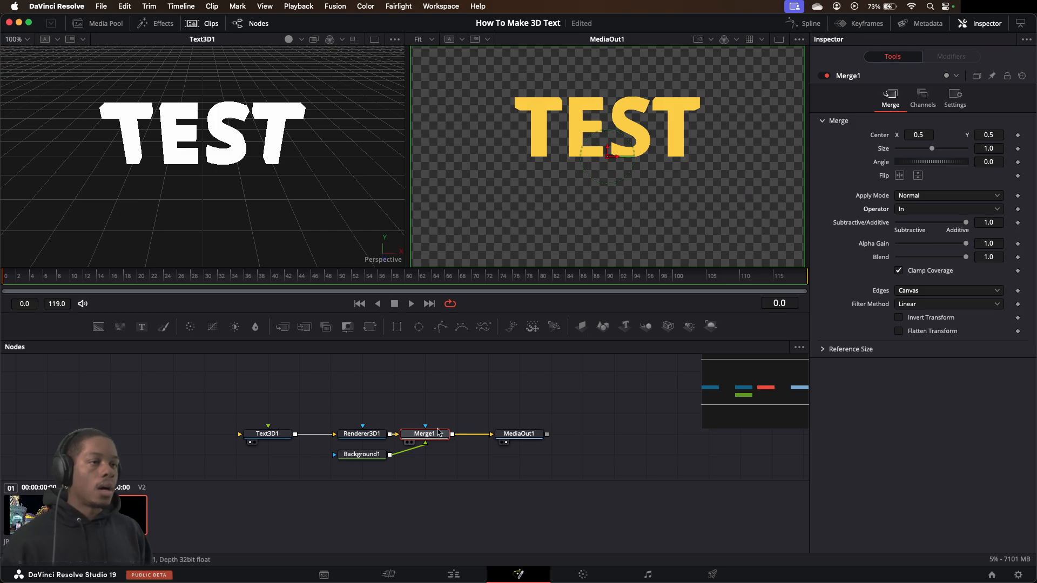
Try the Horizontal, Vertical and Four Corner color types on Background1
{"action": "left_click", "coordinate": [360, 454]}
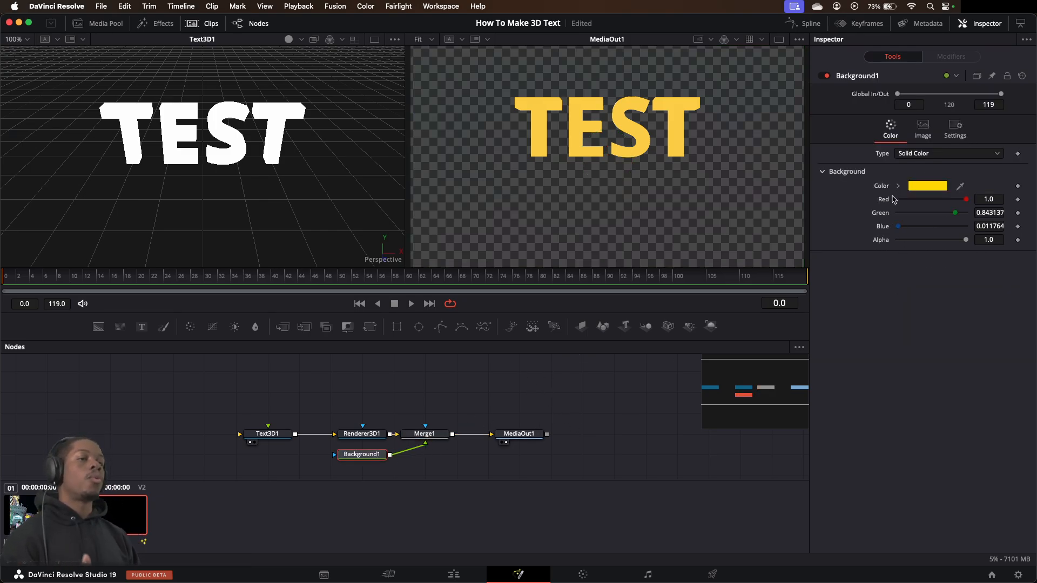
{"action": "left_click", "coordinate": [953, 155]}
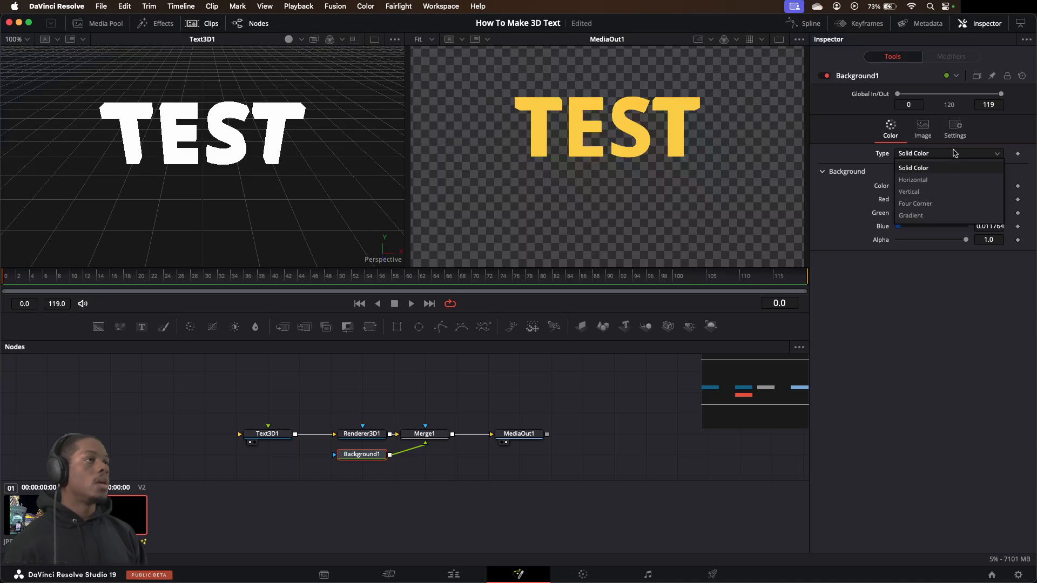
{"action": "left_click", "coordinate": [939, 182]}
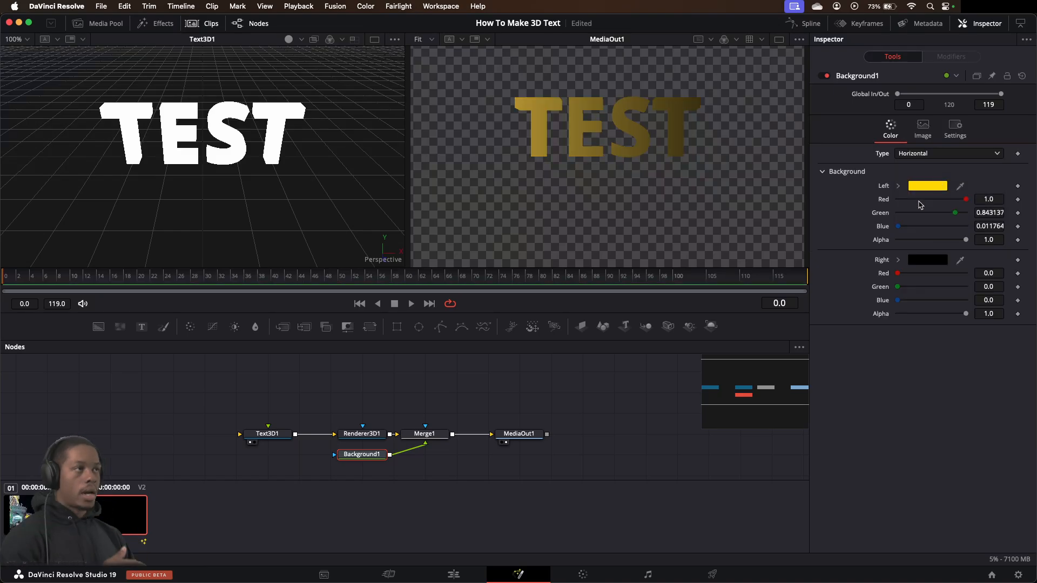
{"action": "left_click", "coordinate": [938, 162]}
{"action": "left_click", "coordinate": [938, 192]}
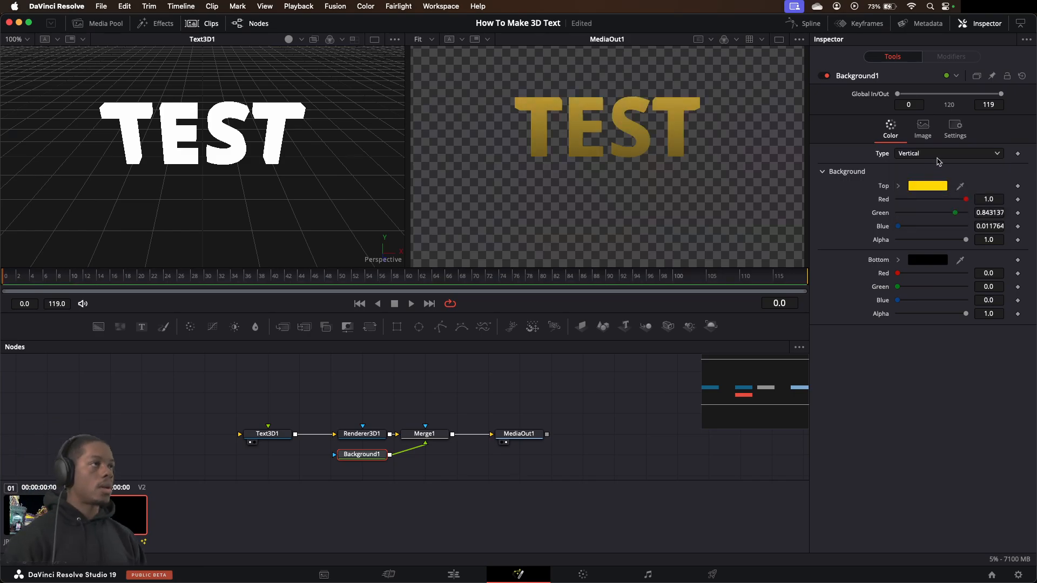
{"action": "left_click", "coordinate": [938, 161]}
{"action": "left_click", "coordinate": [937, 204]}
Set Background1's type to Gradient and color the gradient's starting stop Yellow from the Apple palette
{"action": "left_click", "coordinate": [929, 156]}
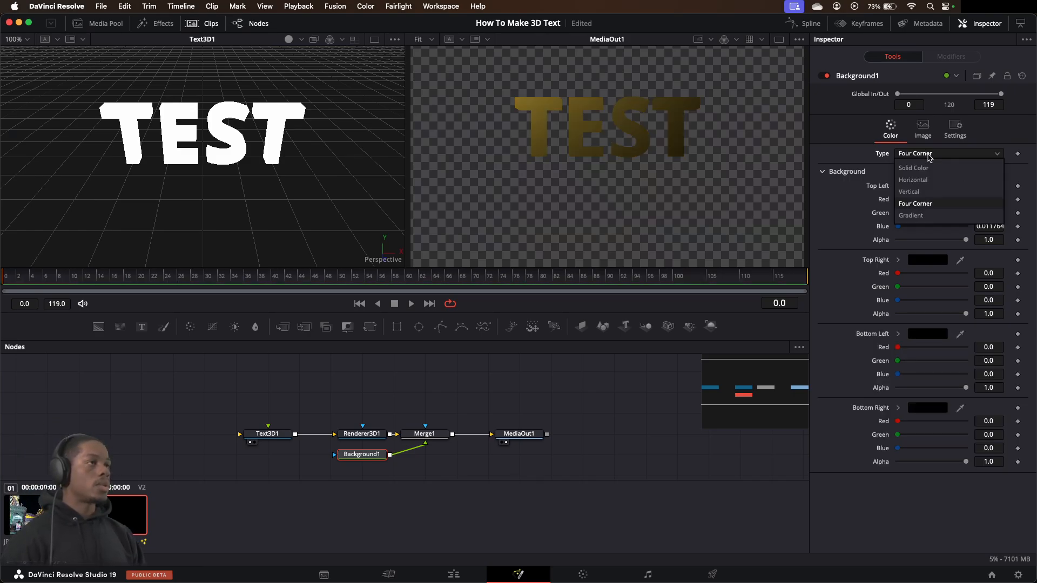
{"action": "left_click", "coordinate": [918, 216]}
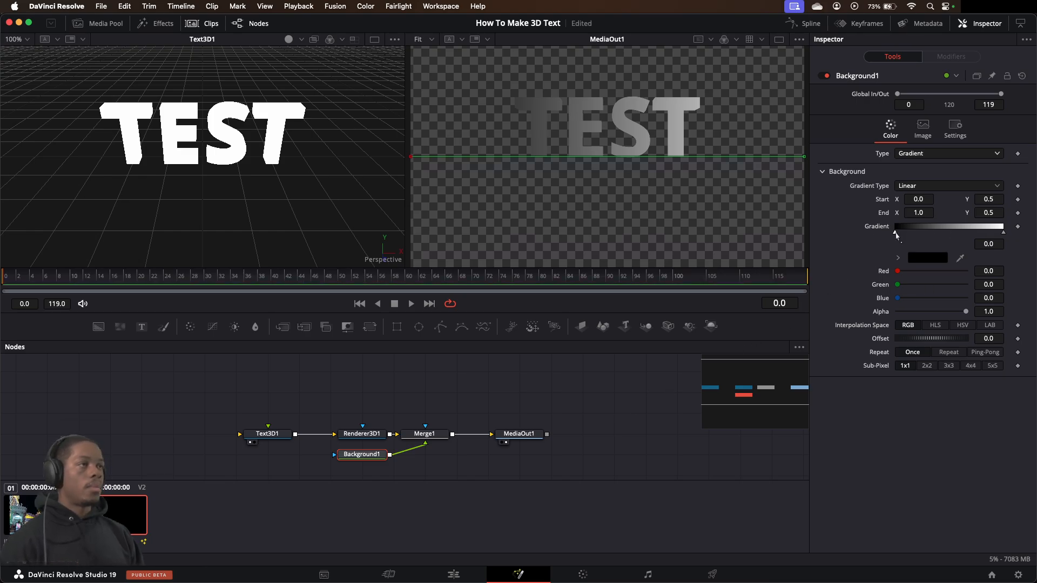
{"action": "right_click", "coordinate": [895, 233]}
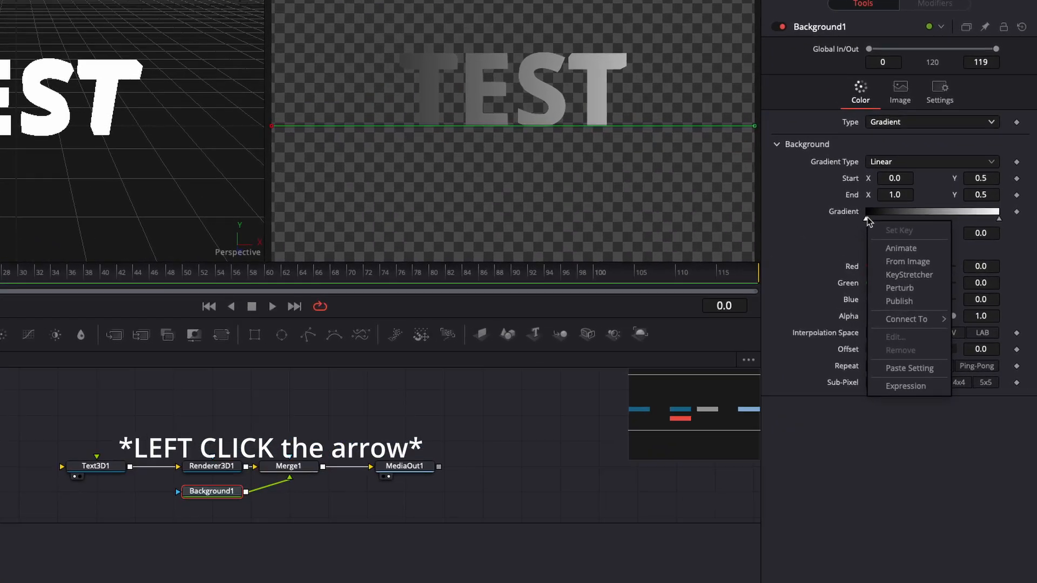
{"action": "left_click", "coordinate": [894, 232]}
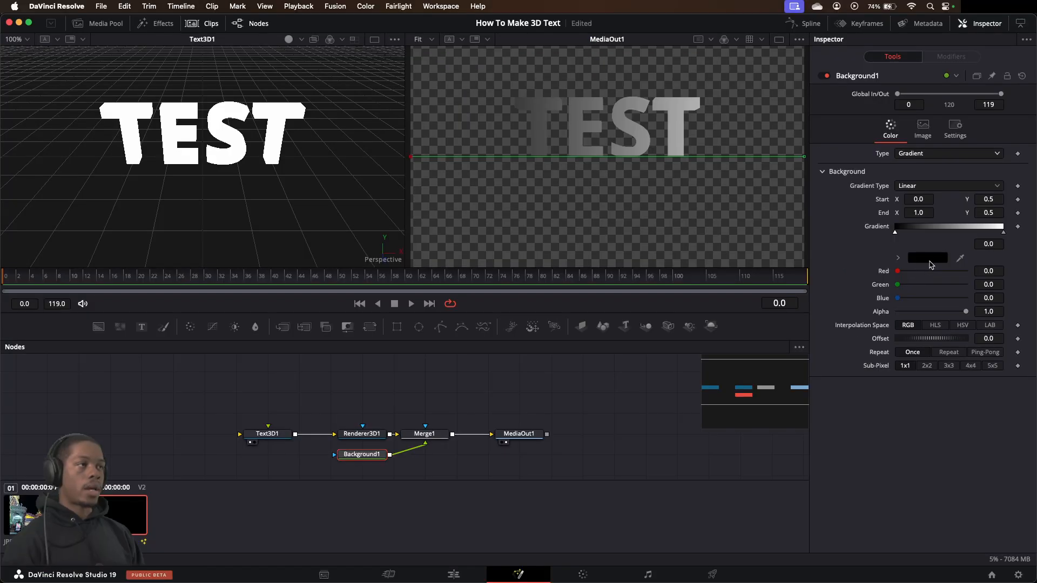
{"action": "left_click", "coordinate": [870, 240]}
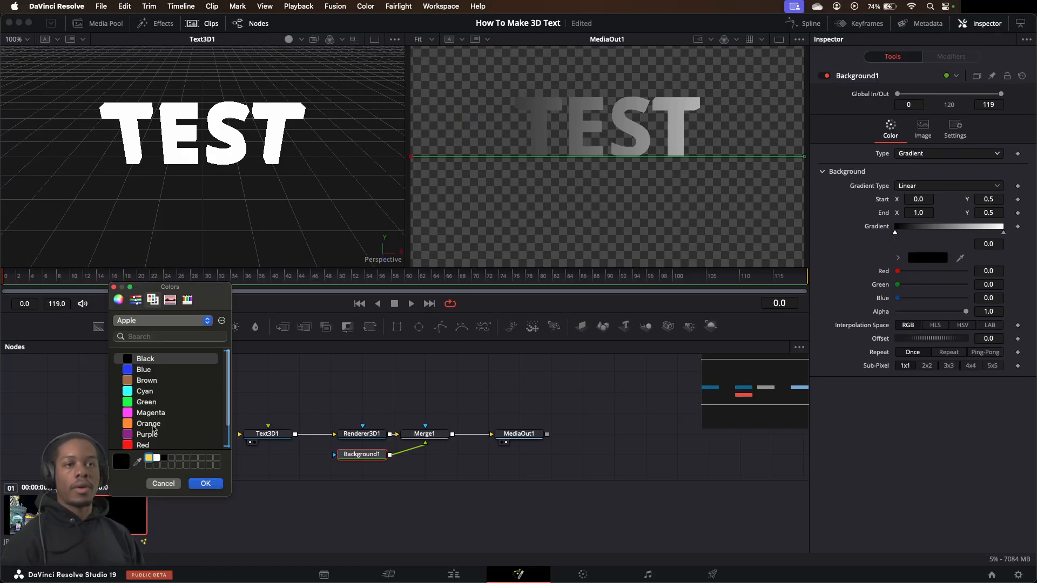
{"action": "scroll", "coordinate": [152, 449], "scroll_direction": "down", "scroll_amount": 1}
{"action": "left_click", "coordinate": [149, 444]}
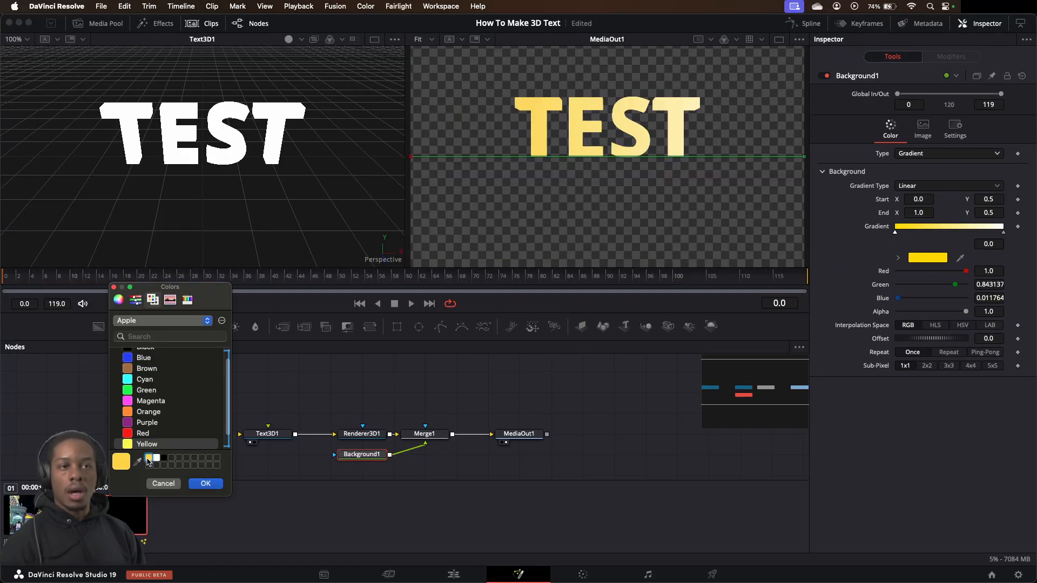
{"action": "left_click", "coordinate": [205, 483]}
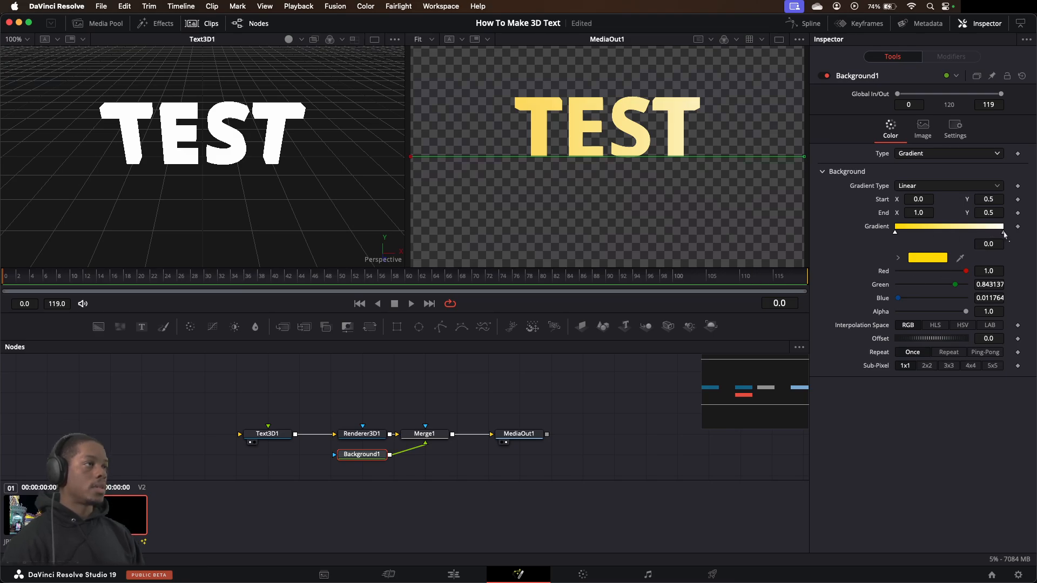
Try moving the yellow starting stop of Background1's gradient to about 0.1
{"action": "mouse_move", "coordinate": [999, 235]}
{"action": "left_mouse_down"}
{"action": "mouse_move", "coordinate": [966, 237]}
{"action": "mouse_move", "coordinate": [1005, 239]}
{"action": "left_mouse_up"}
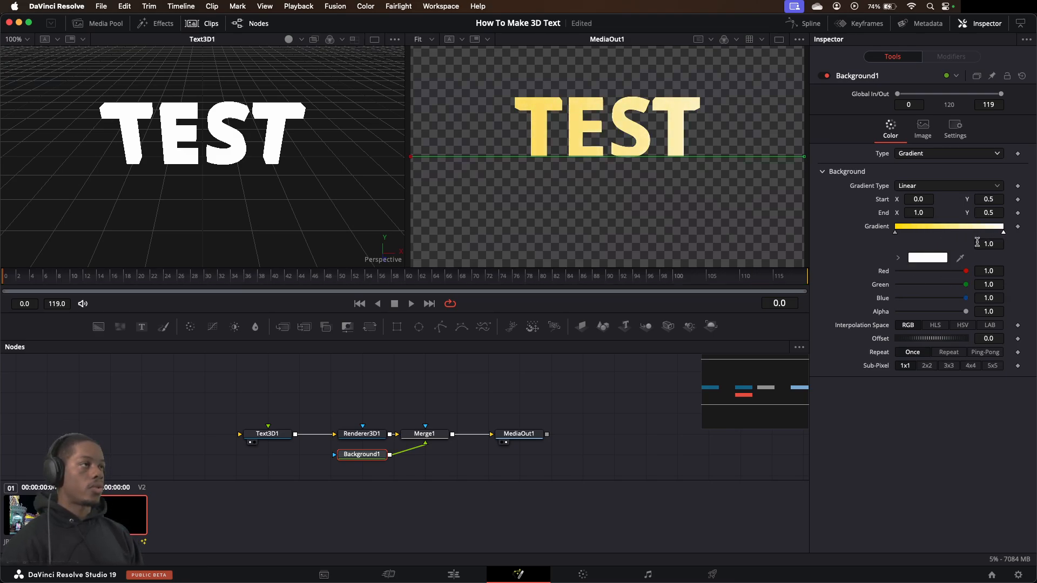
{"action": "mouse_move", "coordinate": [896, 232]}
{"action": "left_mouse_down"}
{"action": "mouse_move", "coordinate": [972, 235]}
{"action": "mouse_move", "coordinate": [907, 240]}
{"action": "left_mouse_up"}
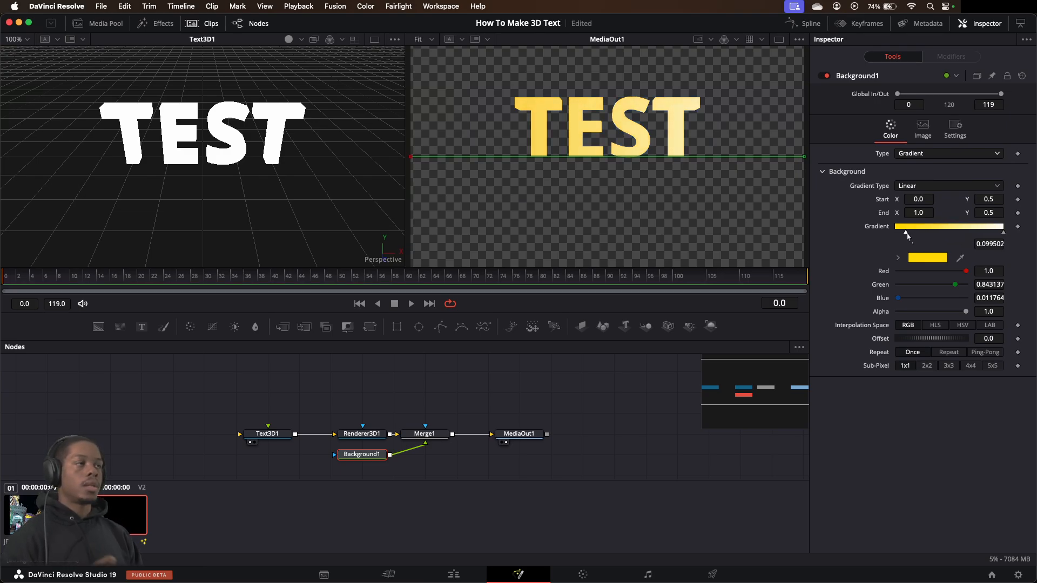
{"action": "left_click", "coordinate": [924, 186]}
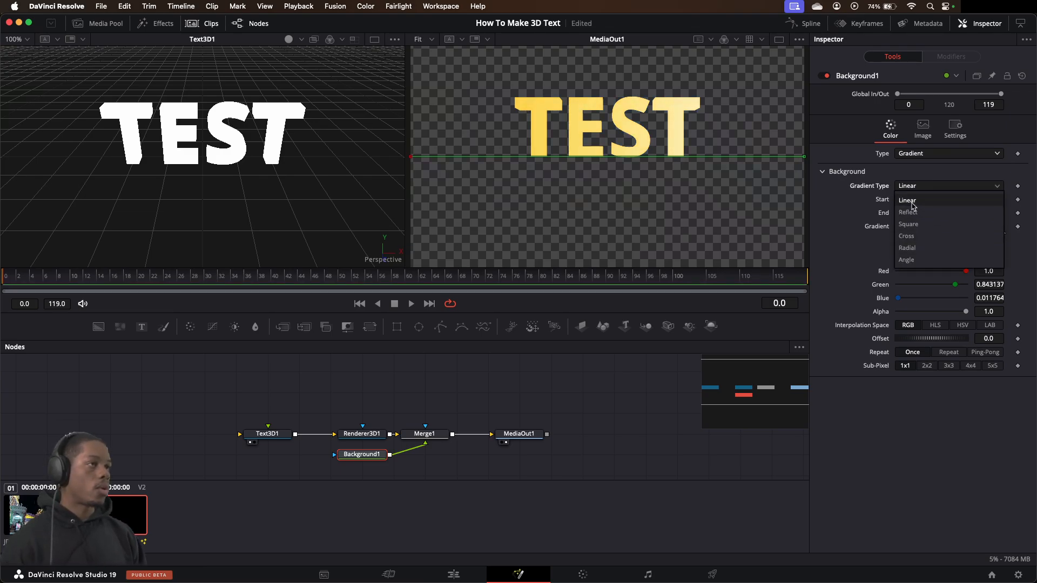
{"action": "left_click", "coordinate": [918, 174]}
Set Background1's type to Four Corner and color its top right corner Purple from the Apple palette
{"action": "left_click", "coordinate": [930, 154]}
{"action": "left_click", "coordinate": [930, 204]}
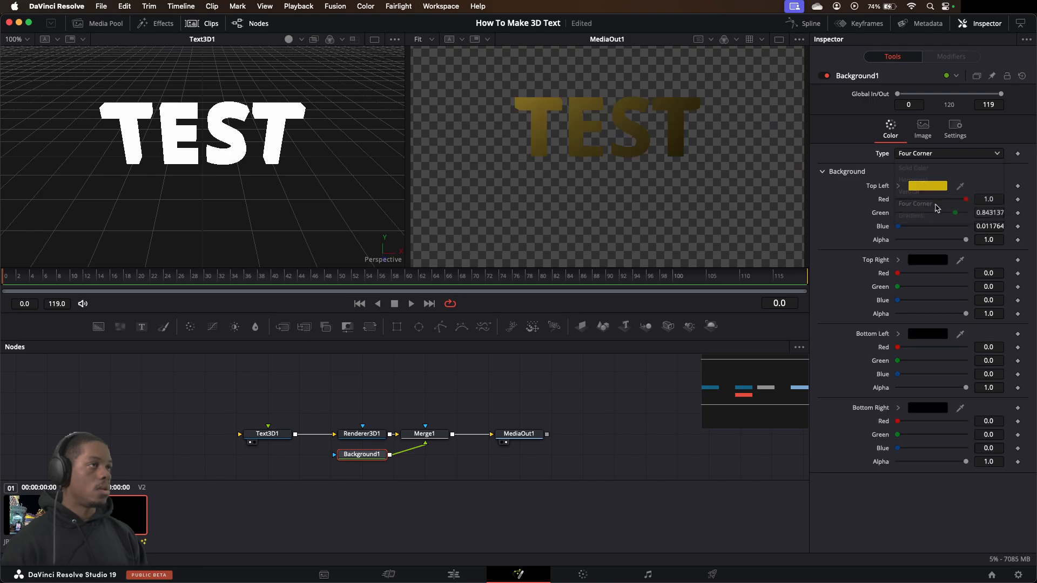
{"action": "left_click", "coordinate": [930, 261]}
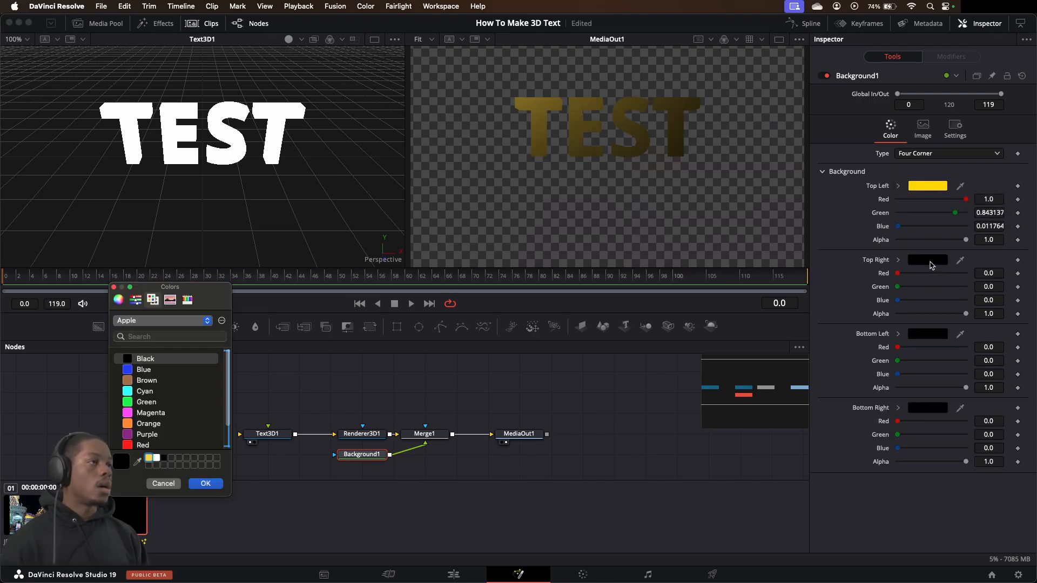
{"action": "left_click", "coordinate": [136, 445]}
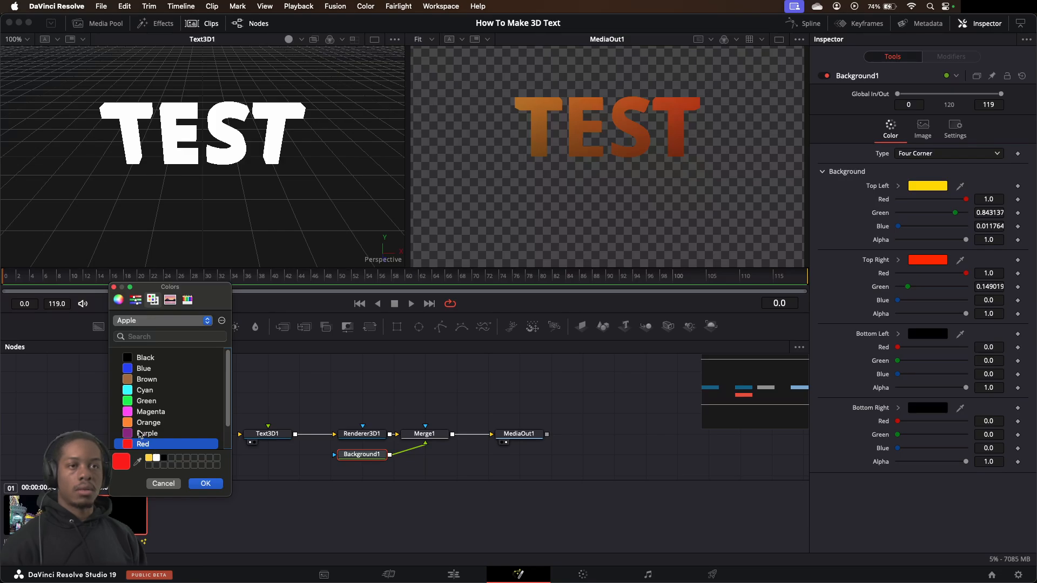
{"action": "left_click", "coordinate": [147, 433]}
{"action": "left_click", "coordinate": [206, 482]}
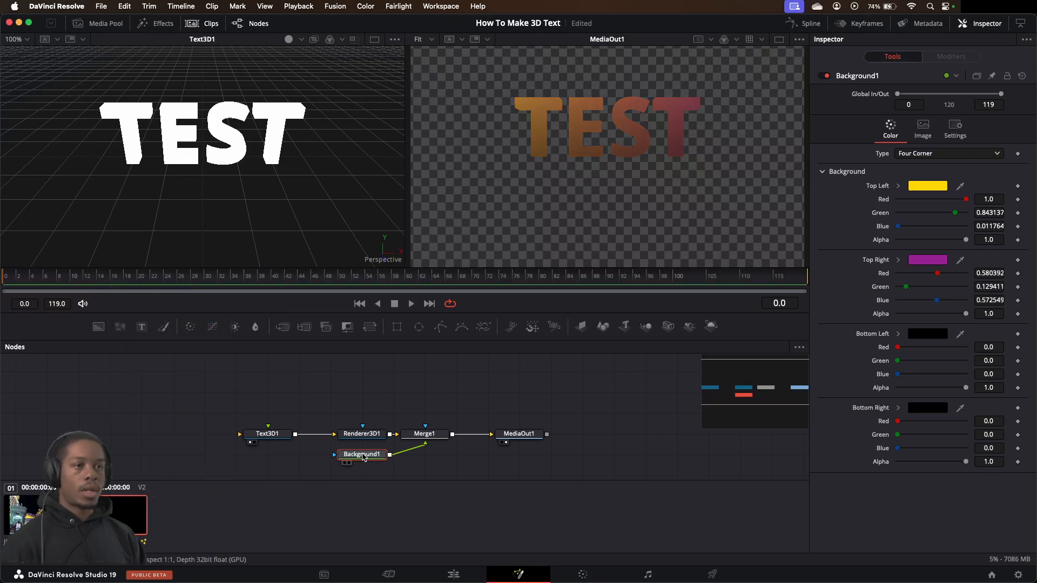
Display Background1 in the first viewer and color its bottom left corner Orange and its bottom right corner Cyan
{"action": "key", "text": "1"}
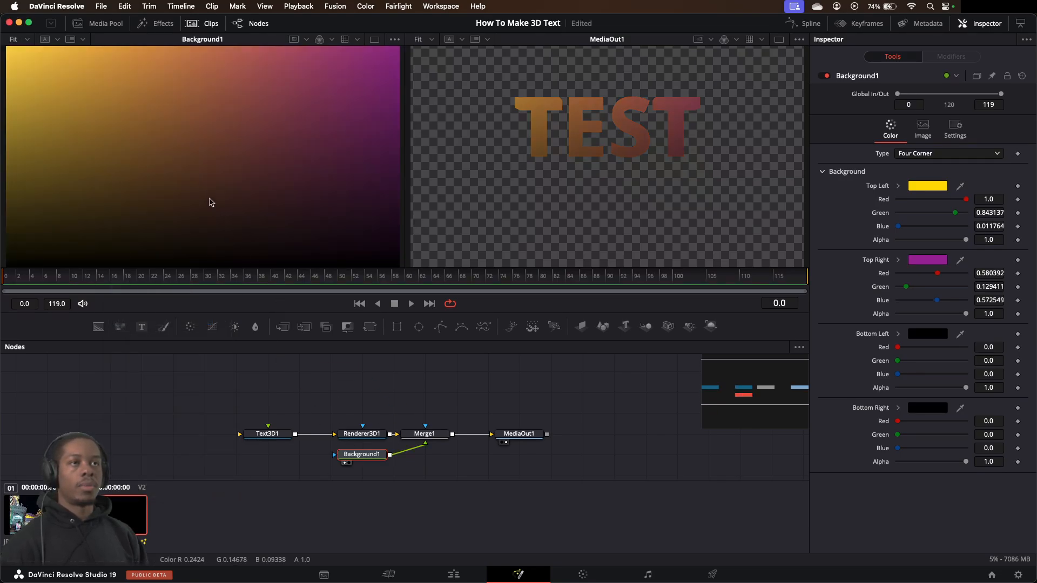
{"action": "left_click", "coordinate": [936, 334]}
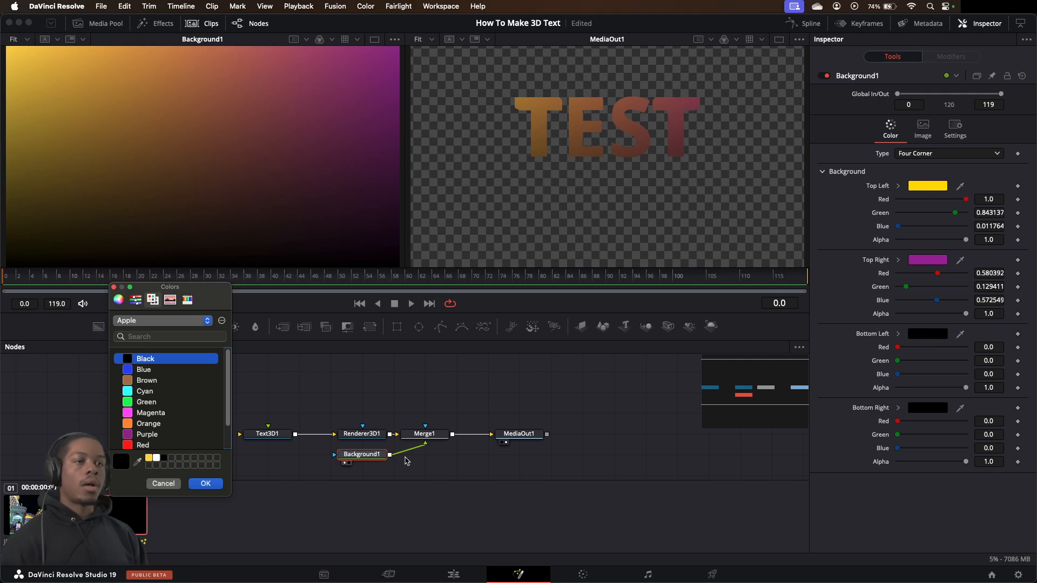
{"action": "left_click", "coordinate": [141, 424]}
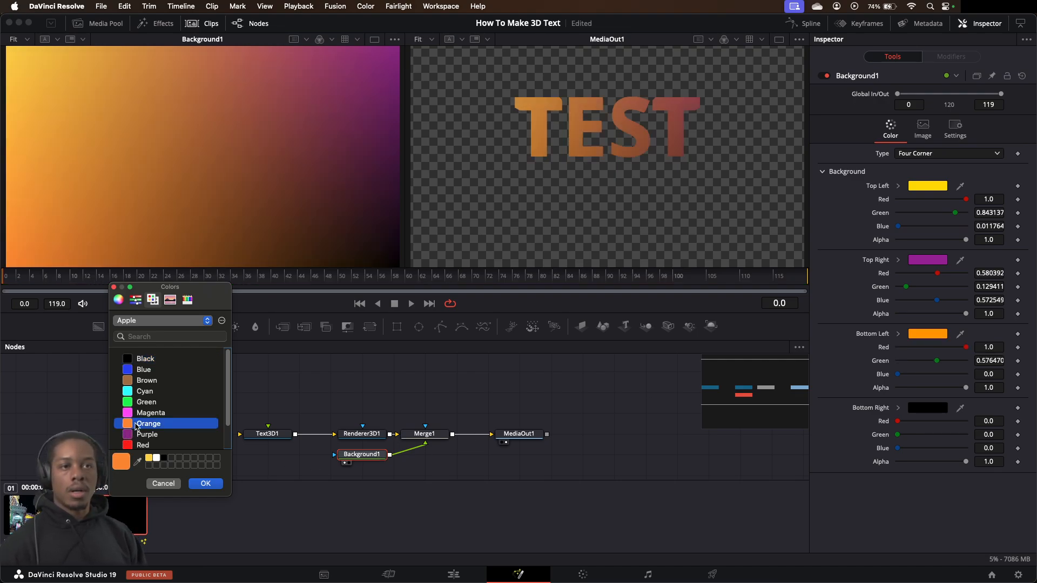
{"action": "left_click", "coordinate": [205, 484]}
{"action": "left_click", "coordinate": [938, 406]}
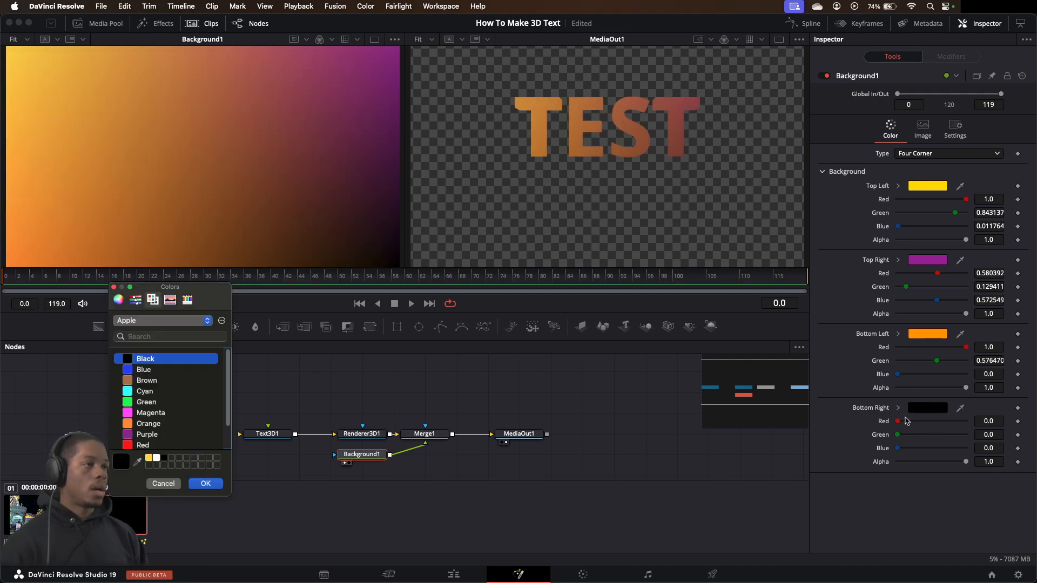
{"action": "left_click", "coordinate": [173, 391]}
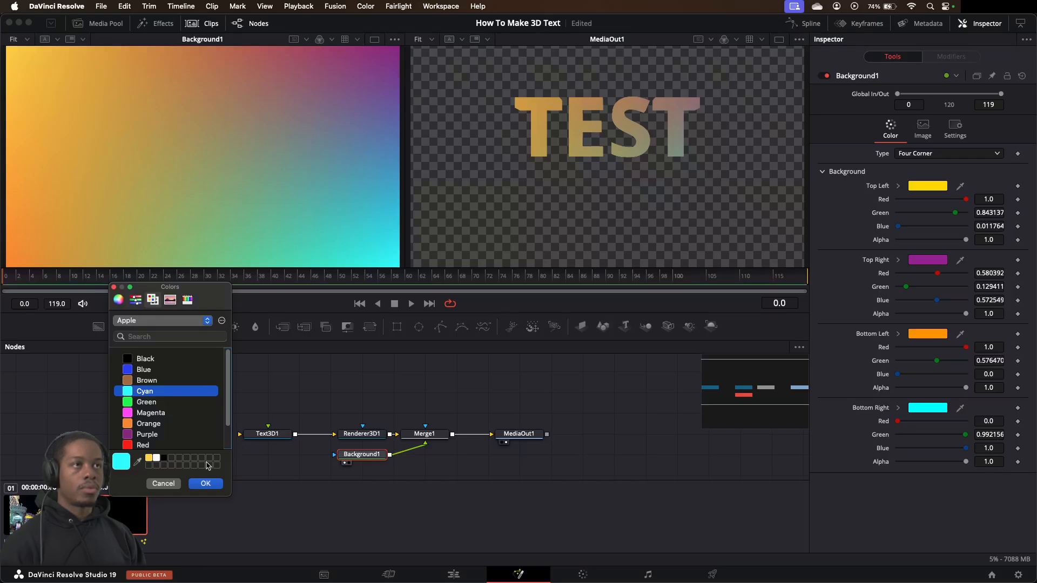
{"action": "left_click", "coordinate": [205, 484]}
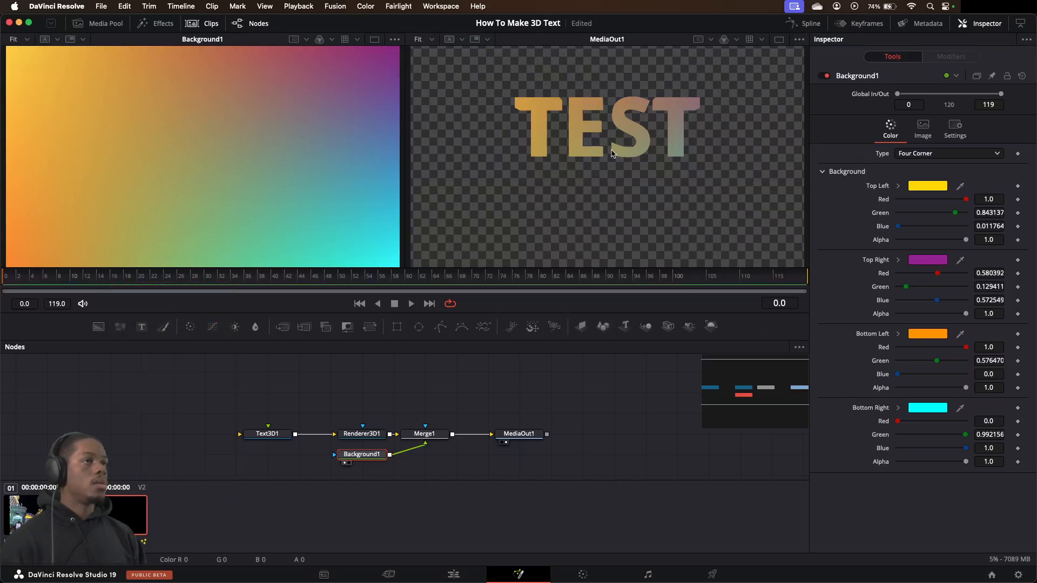
Display Text3D1 in the first viewer again and move MediaOut1 farther away from Merge1
{"action": "left_click", "coordinate": [518, 434]}
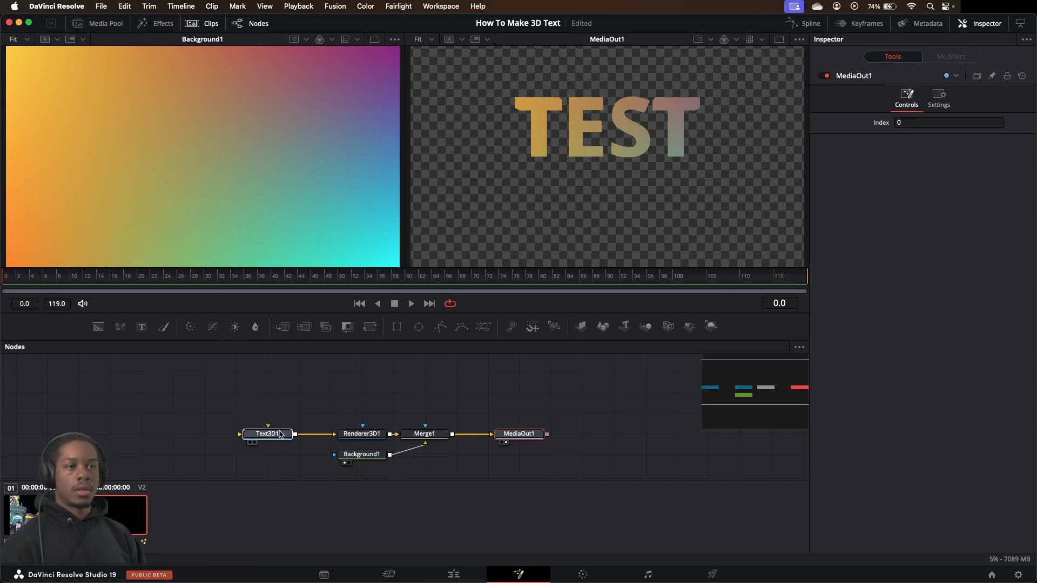
{"action": "key", "text": "1"}
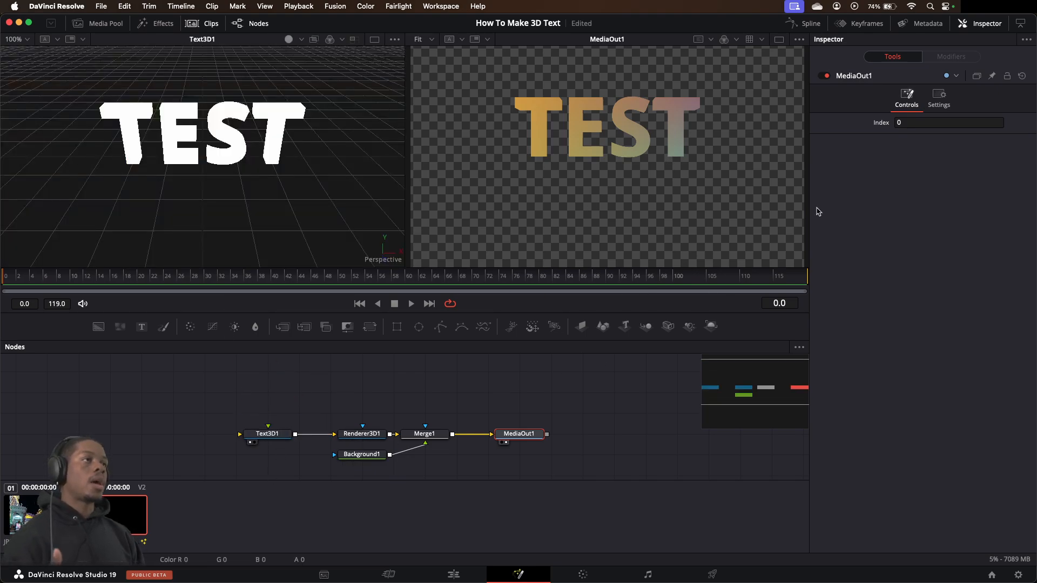
{"action": "left_click_drag", "start_coordinate": [519, 433], "coordinate": [583, 434]}
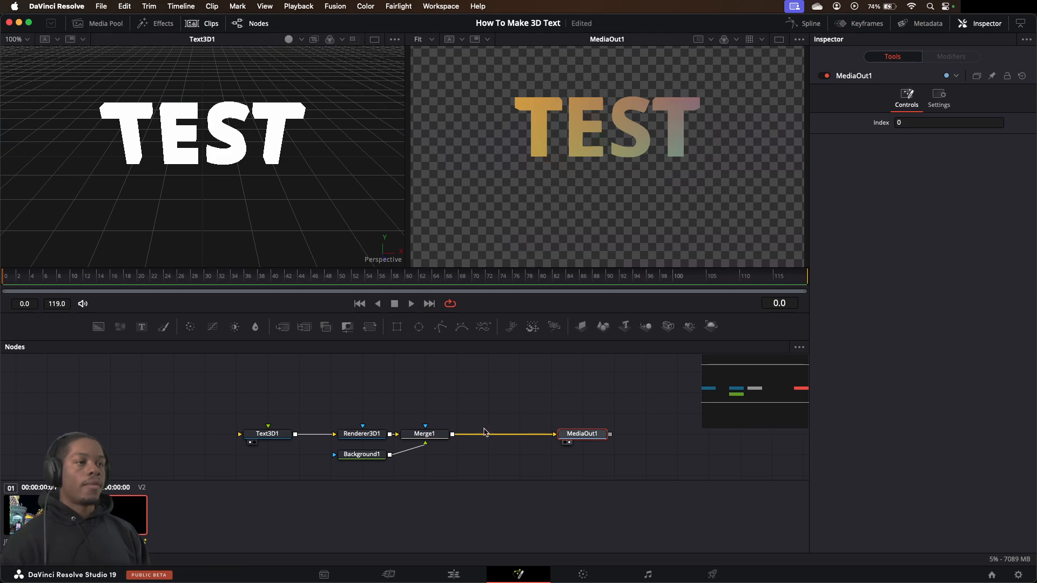
Insert an Aperture Diffraction node after Merge1 and space it and MediaOut1 farther apart in the node graph
{"action": "left_click", "coordinate": [443, 435]}
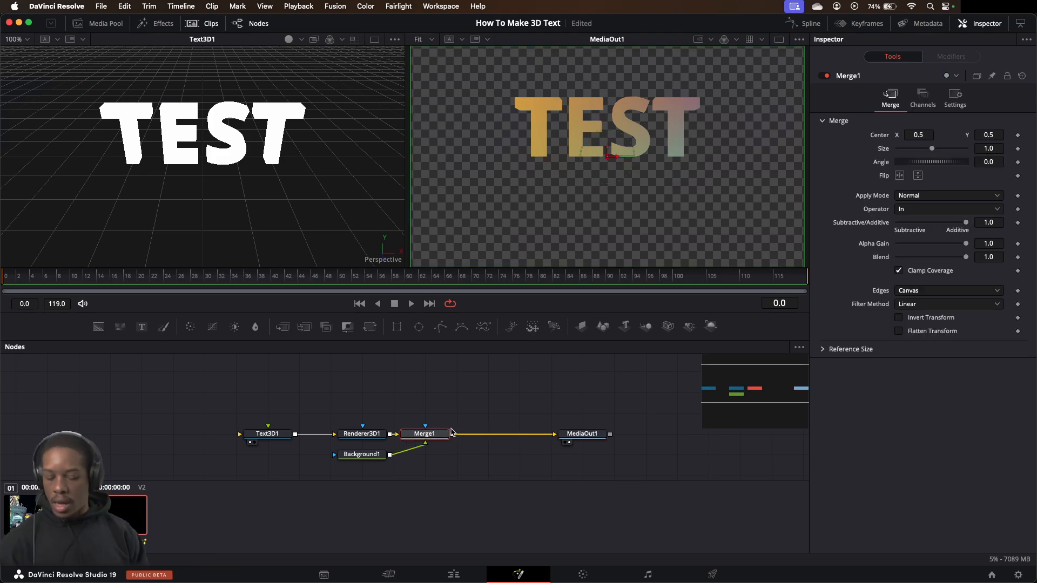
{"action": "key", "text": "super+Tab"}
{"action": "key", "text": "shift+space"}
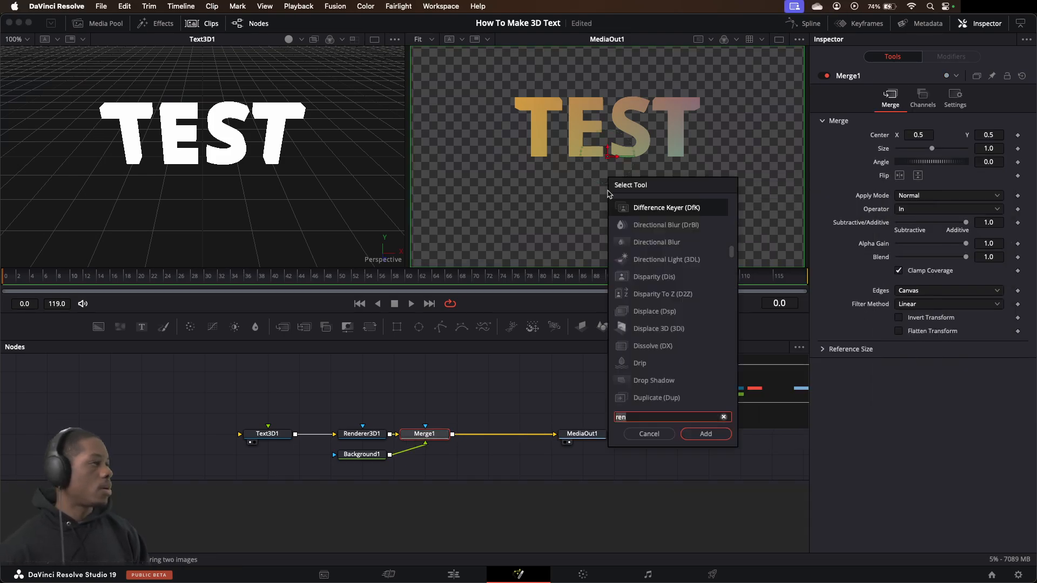
{"action": "type", "text": "aper"}
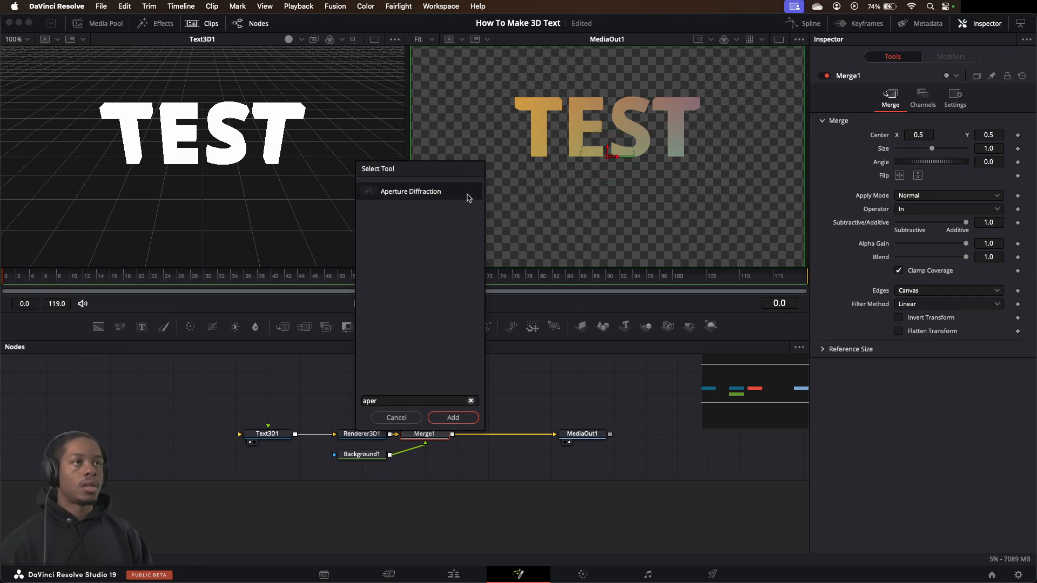
{"action": "left_click", "coordinate": [468, 195]}
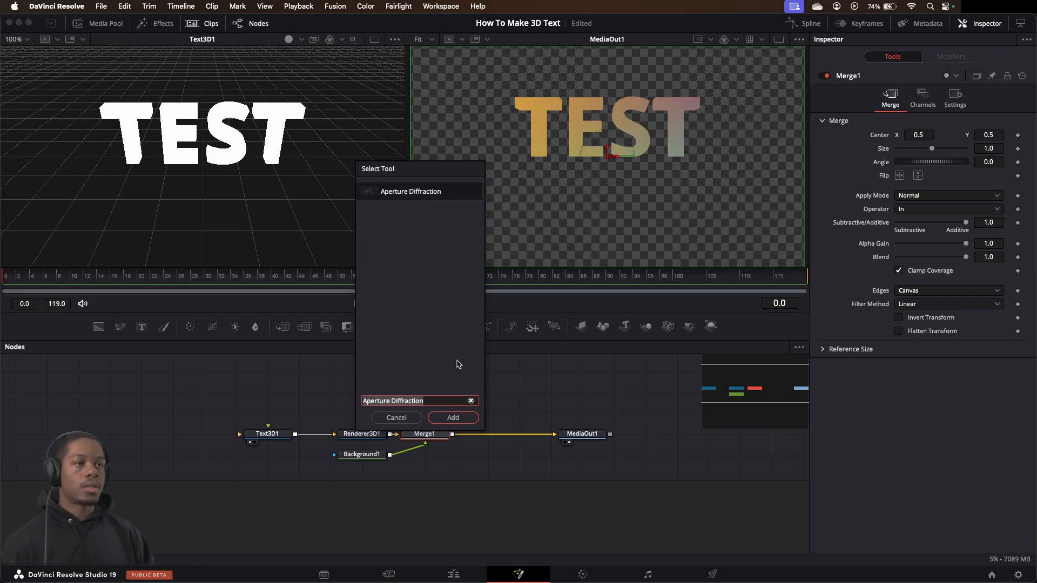
{"action": "left_click", "coordinate": [453, 419]}
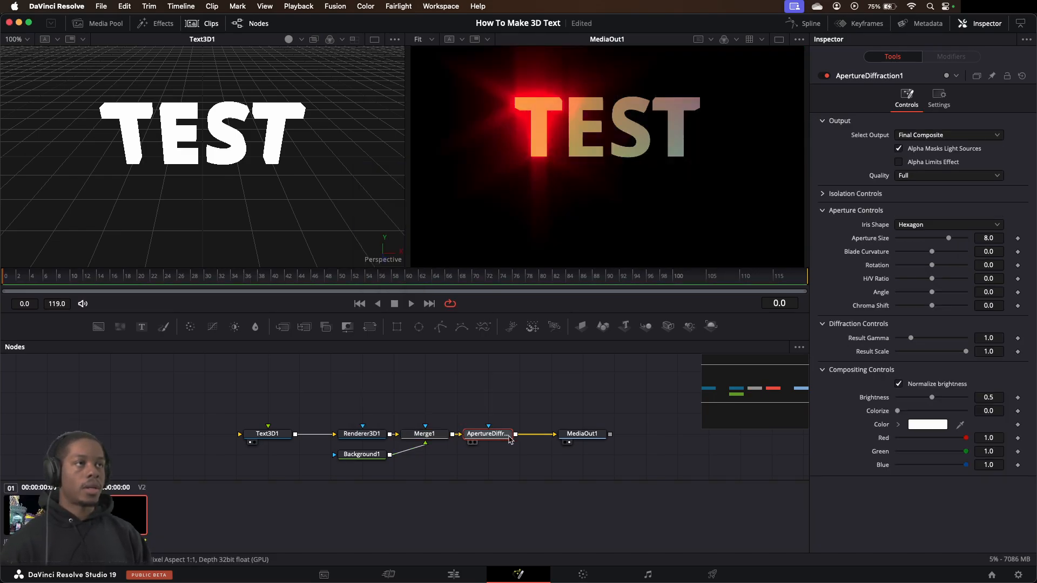
{"action": "left_click_drag", "start_coordinate": [511, 437], "coordinate": [520, 430]}
{"action": "left_click_drag", "start_coordinate": [584, 438], "coordinate": [607, 436]}
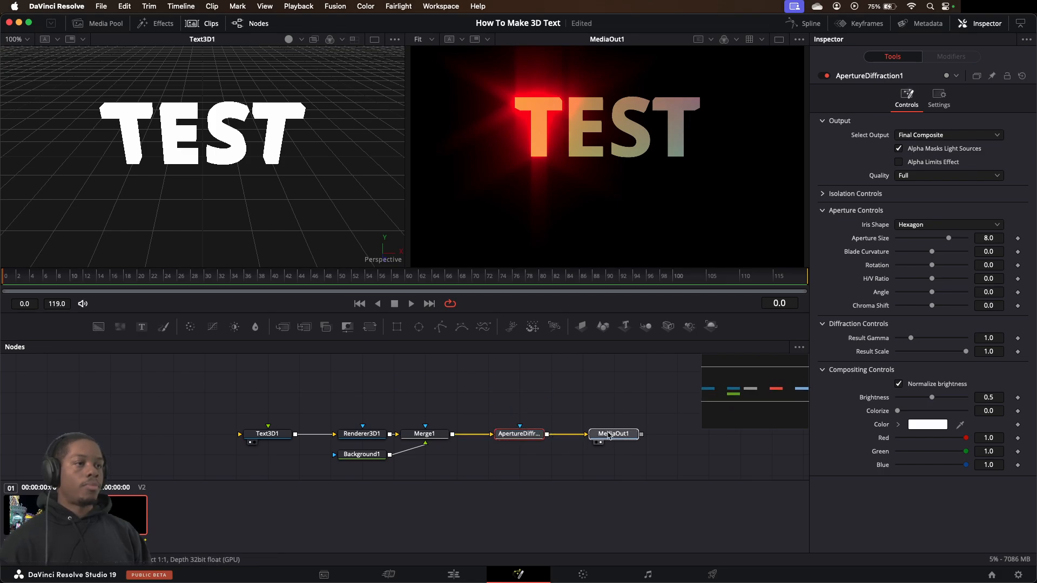
Set ApertureDiffraction1's Aperture Size to 7.795, Blade Curvature to 0.44 and H/V Ratio to 0.05
{"action": "left_click", "coordinate": [530, 435]}
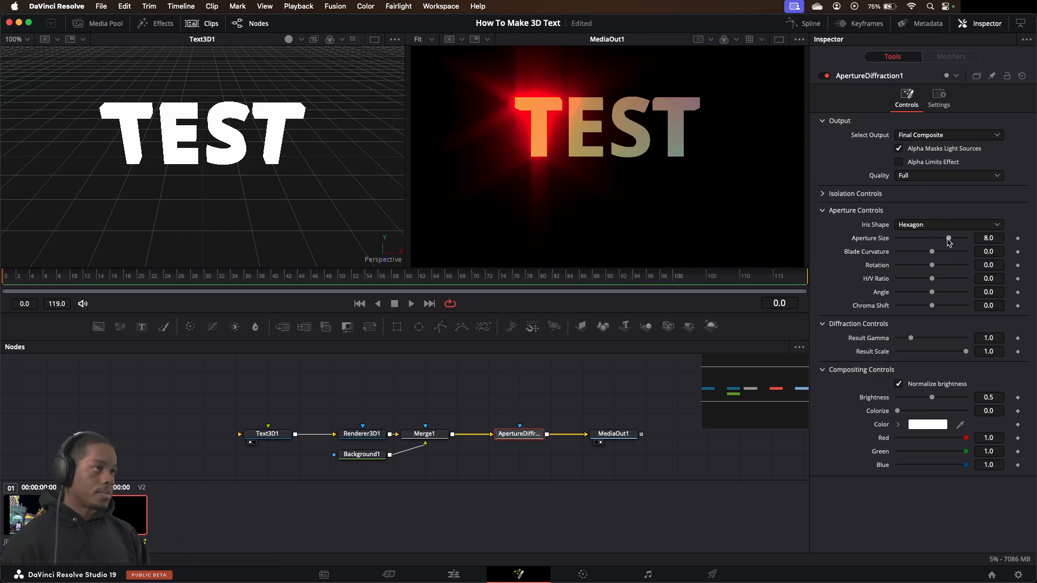
{"action": "left_click_drag", "start_coordinate": [949, 243], "coordinate": [971, 253]}
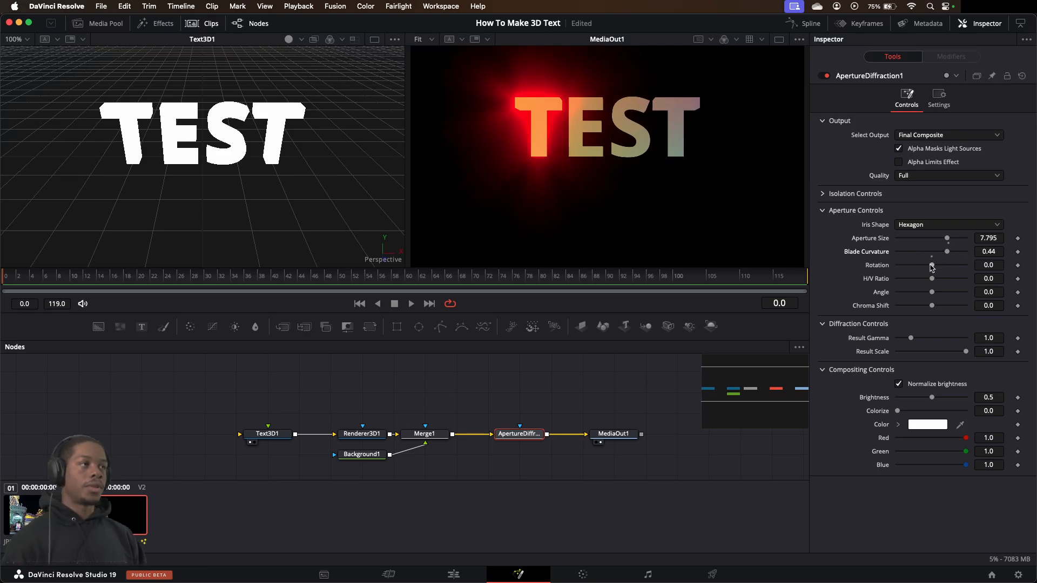
{"action": "mouse_move", "coordinate": [932, 278]}
{"action": "left_mouse_down"}
{"action": "mouse_move", "coordinate": [948, 280]}
{"action": "mouse_move", "coordinate": [933, 280]}
{"action": "left_mouse_up"}
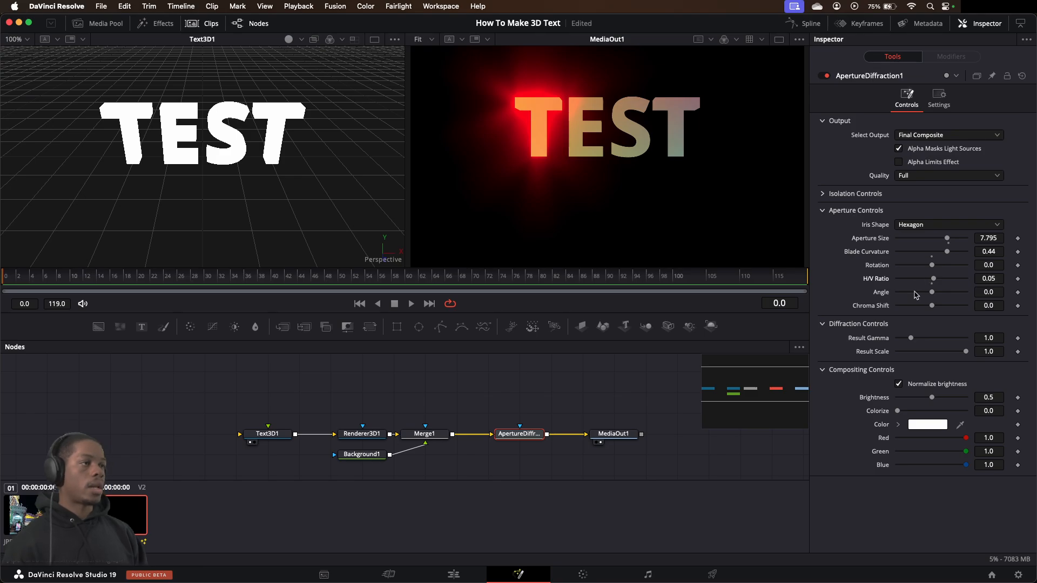
Check the glowing text over the photo on the Edit page, and enable Alpha Limits Effect on ApertureDiffraction1
{"action": "left_click", "coordinate": [454, 574]}
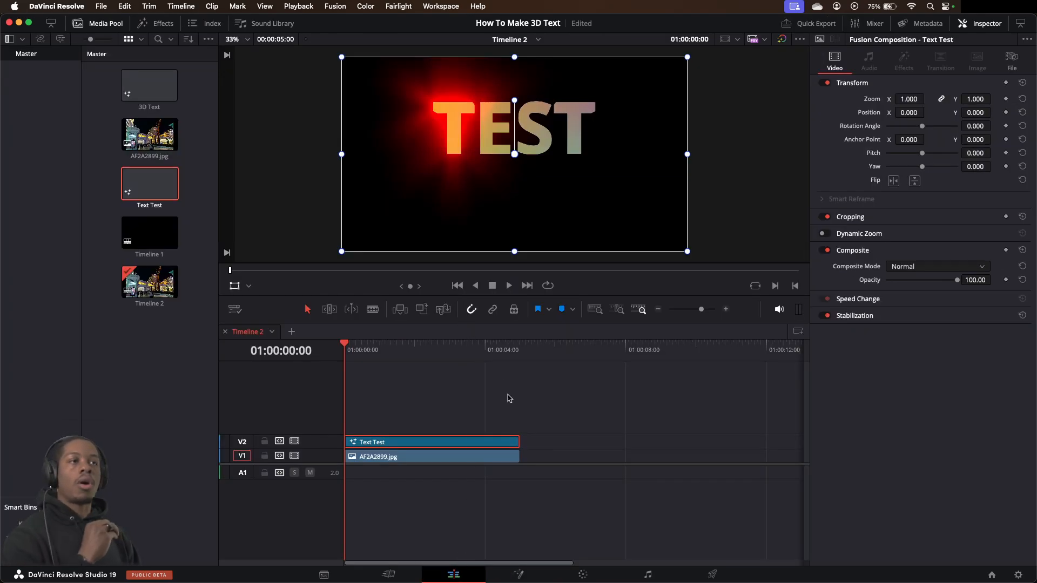
{"action": "left_click", "coordinate": [522, 576]}
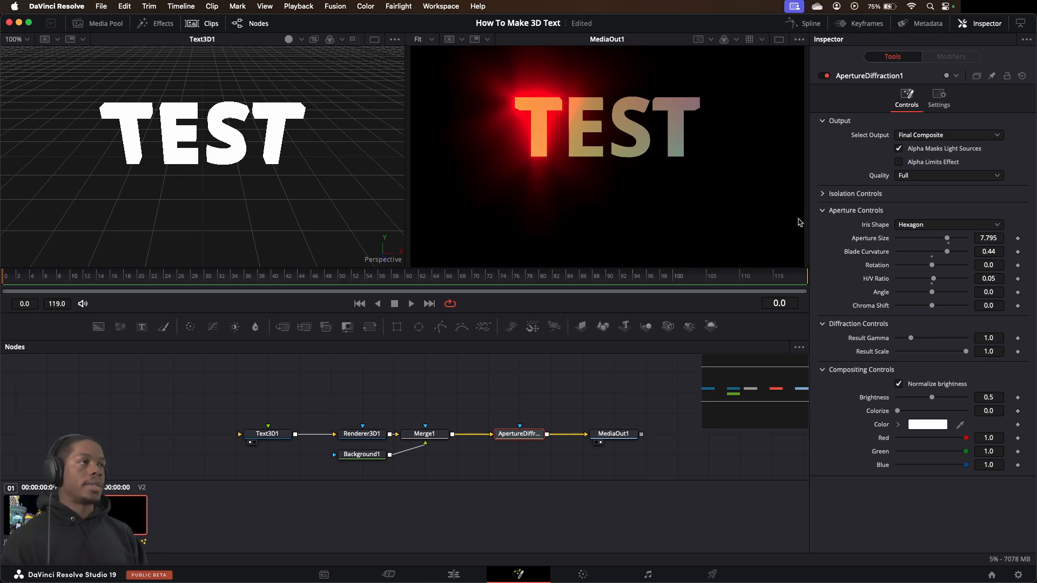
{"action": "left_click", "coordinate": [899, 163]}
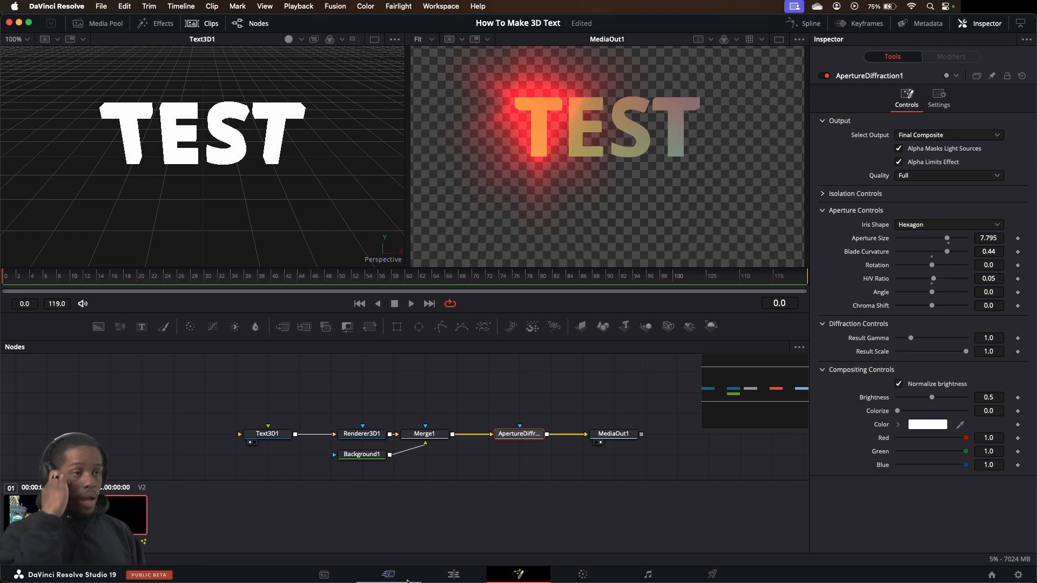
Try repositioning the Text Test clip over the photo on the Edit page, undo the move and return to the Fusion composition
{"action": "left_click", "coordinate": [453, 575]}
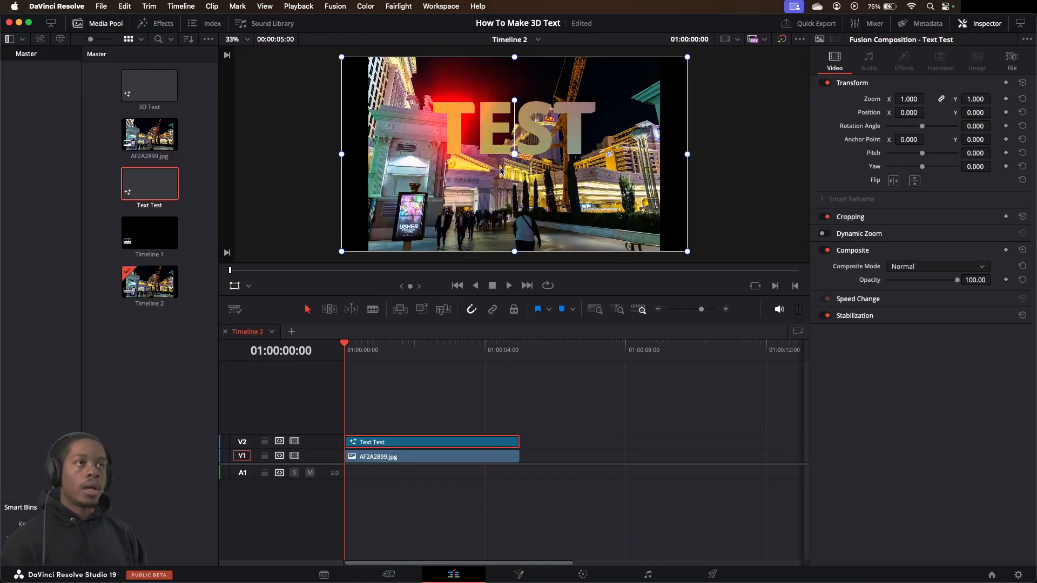
{"action": "left_click_drag", "start_coordinate": [500, 170], "coordinate": [519, 188]}
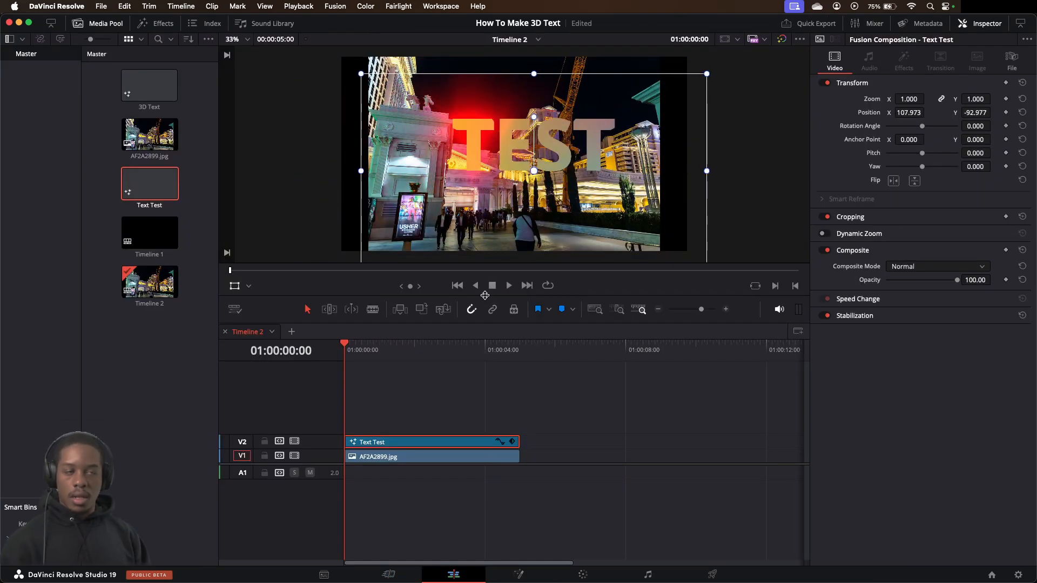
{"action": "key", "text": "super+z"}
{"action": "left_click", "coordinate": [519, 575]}
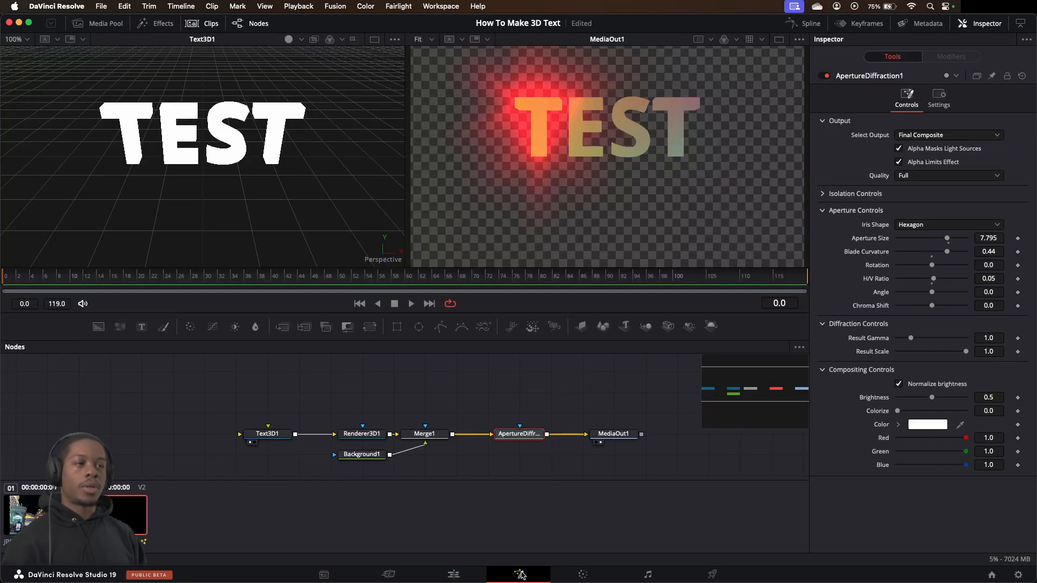
Set Text3D1's text size to 1.91 and its Y translation to -0.563
{"action": "left_click", "coordinate": [285, 435]}
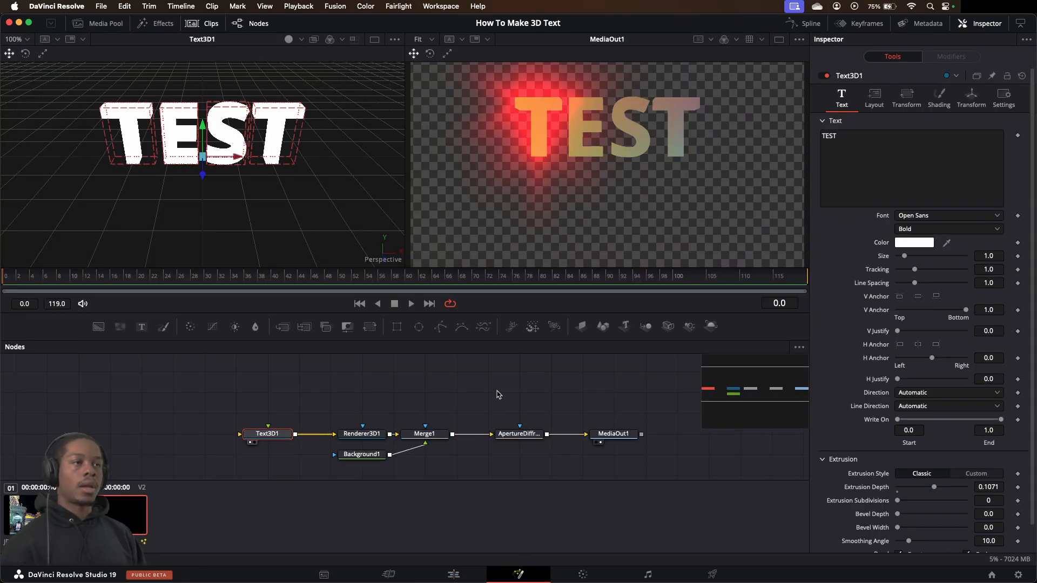
{"action": "left_click_drag", "start_coordinate": [990, 255], "coordinate": [999, 253]}
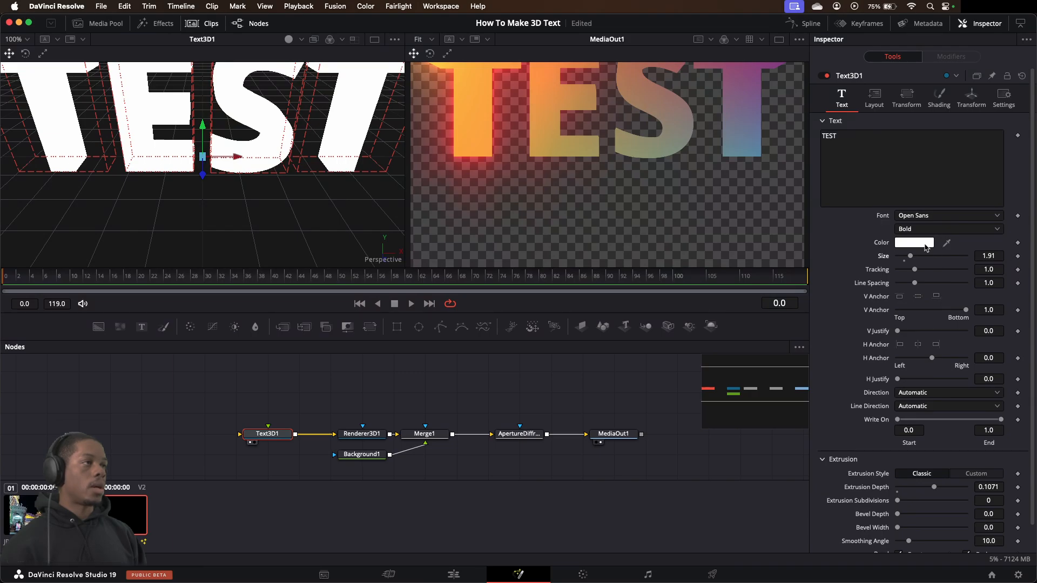
{"action": "left_click", "coordinate": [971, 98]}
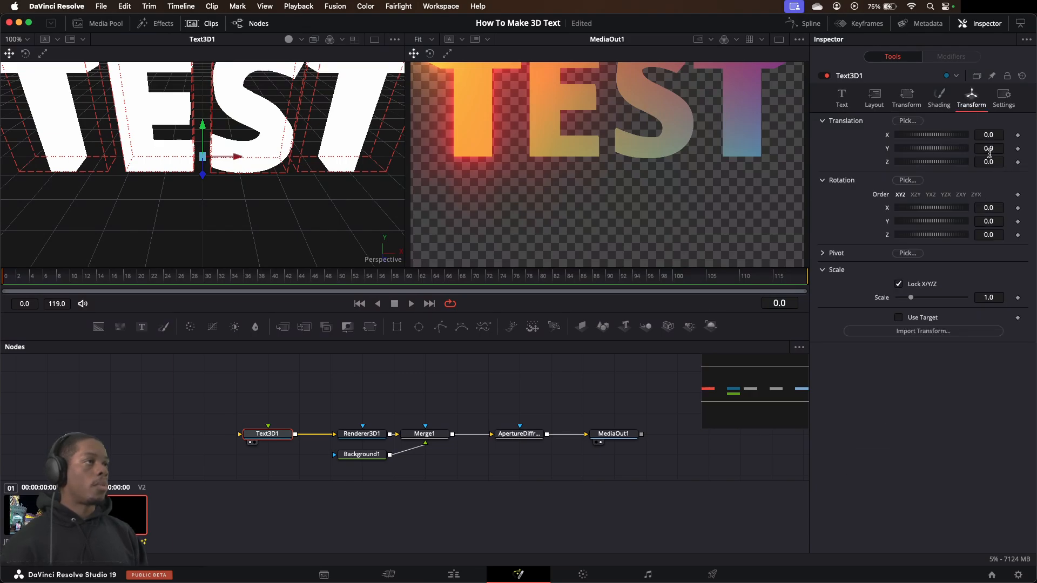
{"action": "left_click_drag", "start_coordinate": [989, 153], "coordinate": [962, 153]}
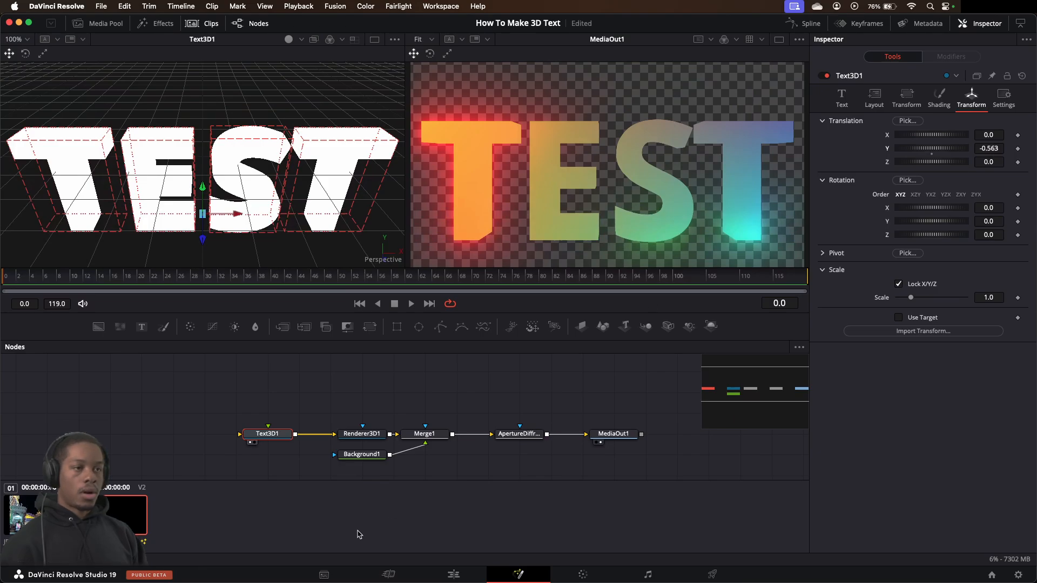
Try moving the enlarged Text Test clip over the photo on the Edit page, reset its transform and return to the Fusion composition
{"action": "left_click", "coordinate": [453, 574]}
{"action": "left_click_drag", "start_coordinate": [507, 154], "coordinate": [473, 127]}
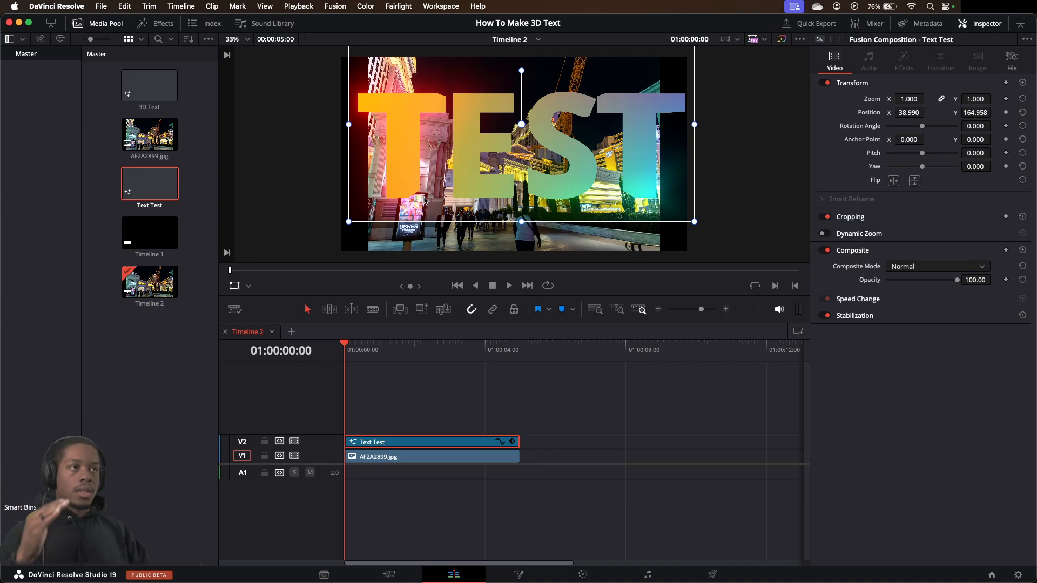
{"action": "left_click_drag", "start_coordinate": [467, 127], "coordinate": [490, 155]}
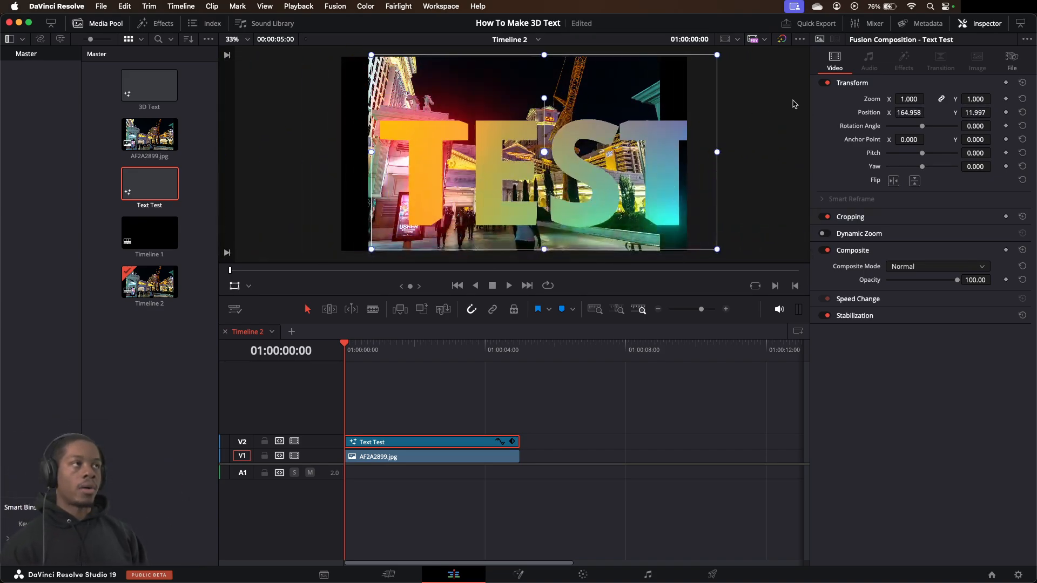
{"action": "left_click", "coordinate": [1023, 83]}
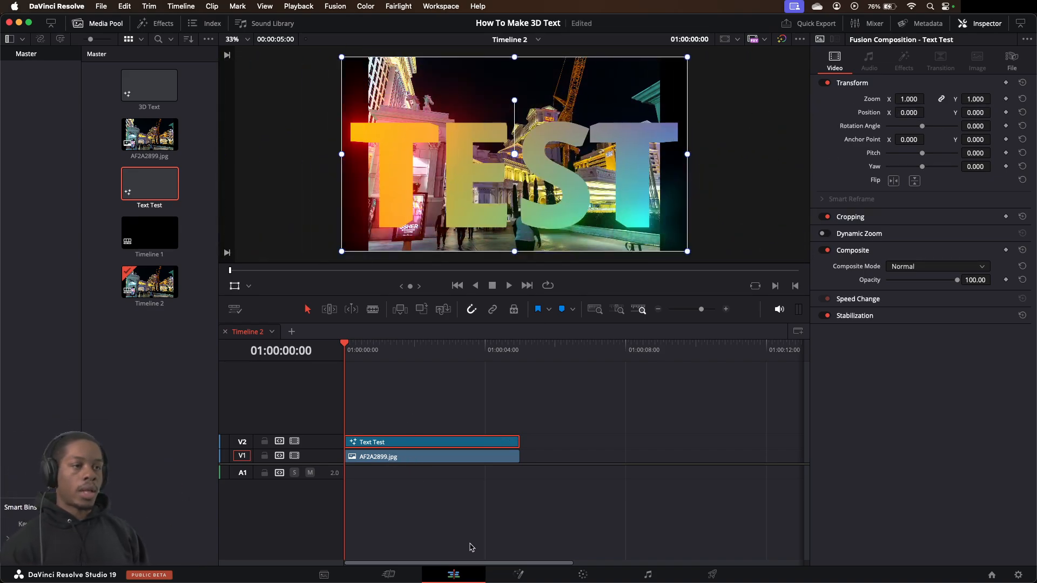
{"action": "left_click", "coordinate": [518, 574]}
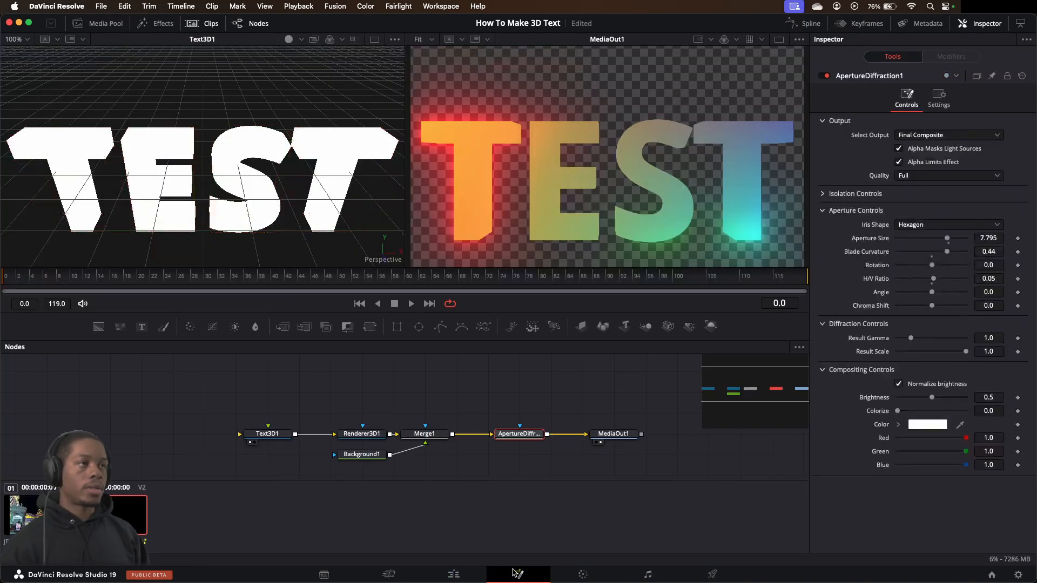
Reduce Text3D1's text size to 1.24 and set its Y translation to -0.347
{"action": "left_click", "coordinate": [274, 439]}
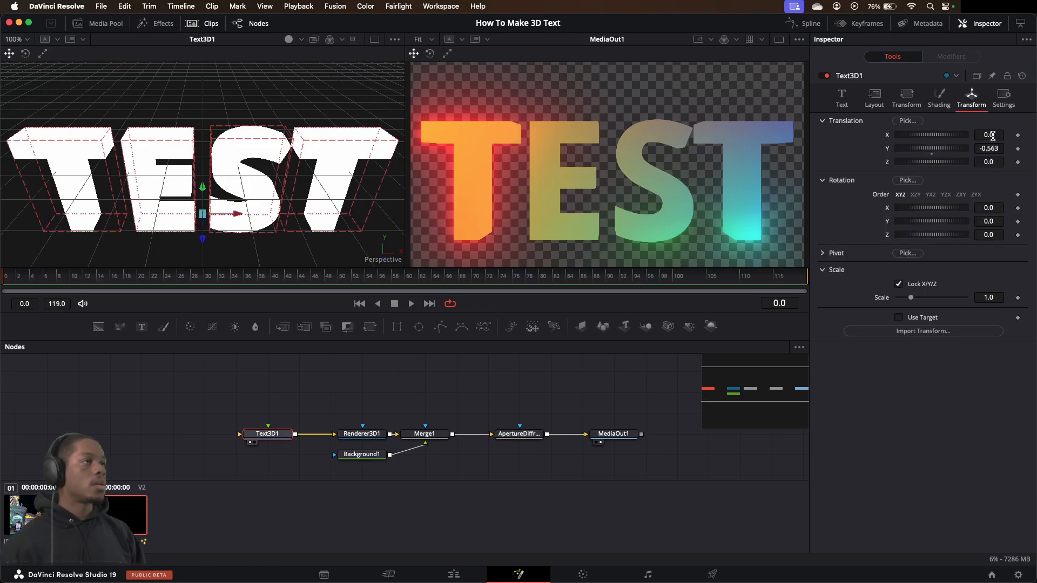
{"action": "left_click", "coordinate": [841, 97]}
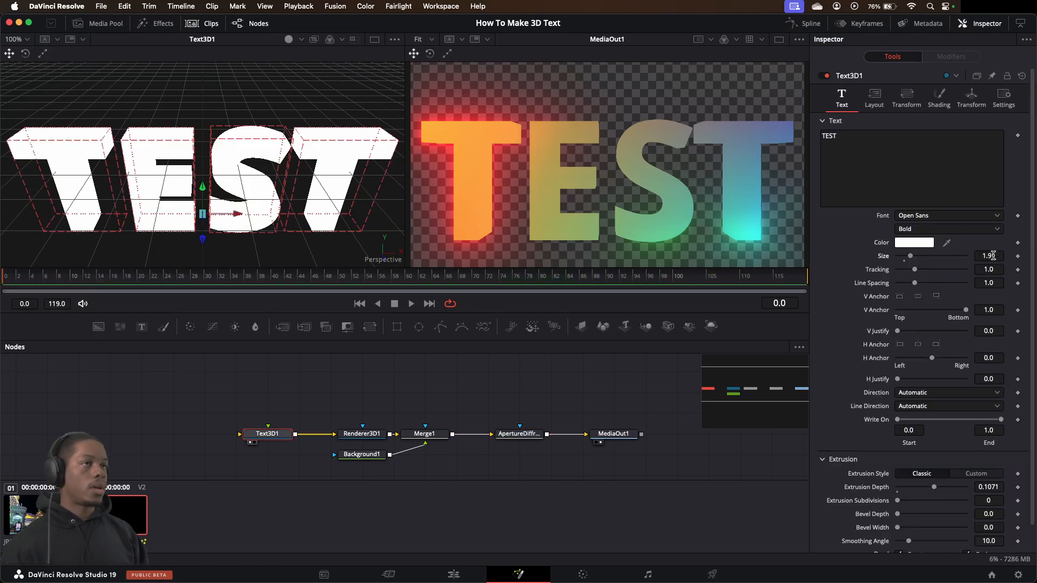
{"action": "mouse_move", "coordinate": [993, 256]}
{"action": "left_mouse_down"}
{"action": "mouse_move", "coordinate": [944, 256]}
{"action": "mouse_move", "coordinate": [998, 252]}
{"action": "left_mouse_up"}
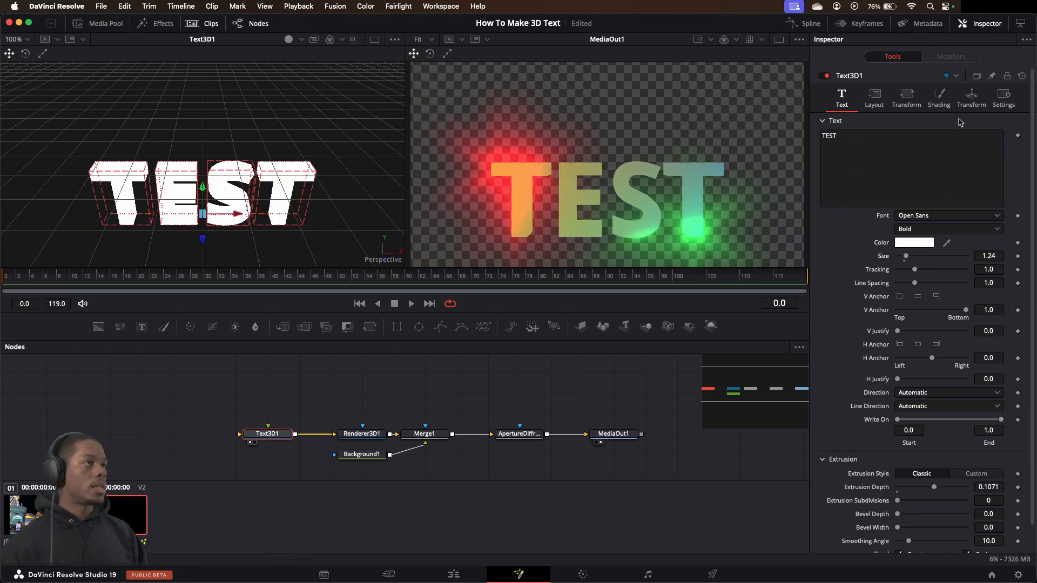
{"action": "left_click", "coordinate": [970, 97]}
{"action": "left_click_drag", "start_coordinate": [995, 150], "coordinate": [1019, 150]}
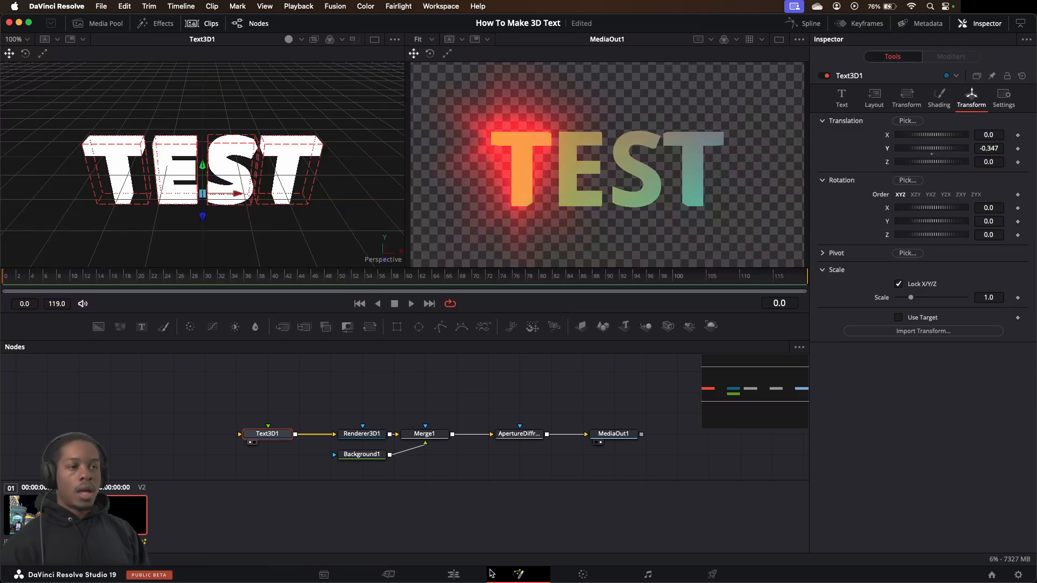
Try shifting the smaller text sideways over the photo on the Edit page, reset the clip's transform and reopen the Fusion composition
{"action": "left_click", "coordinate": [454, 574]}
{"action": "left_click_drag", "start_coordinate": [532, 161], "coordinate": [474, 165]}
{"action": "left_click", "coordinate": [1023, 82]}
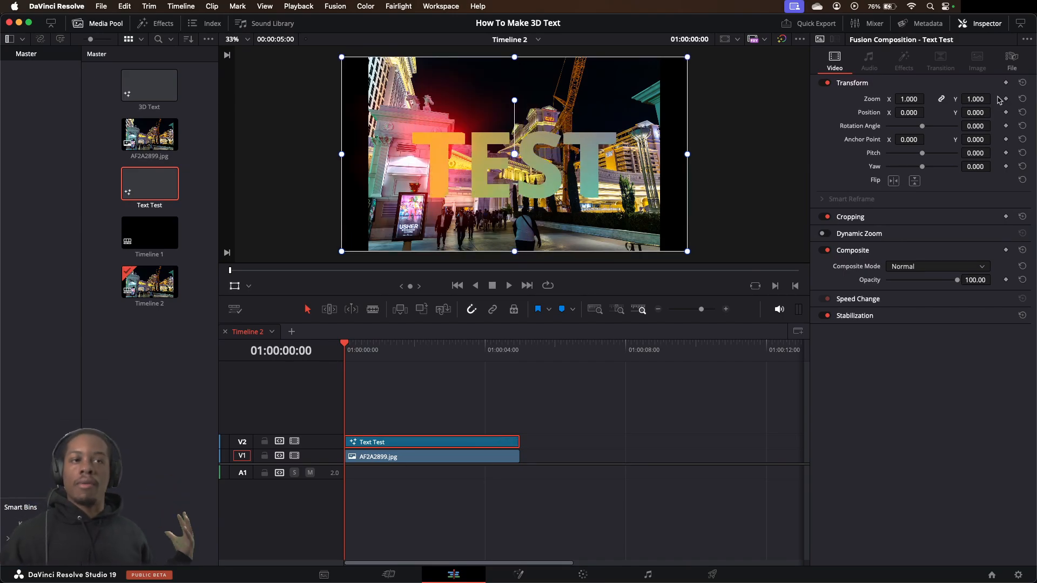
{"action": "left_click", "coordinate": [527, 577]}
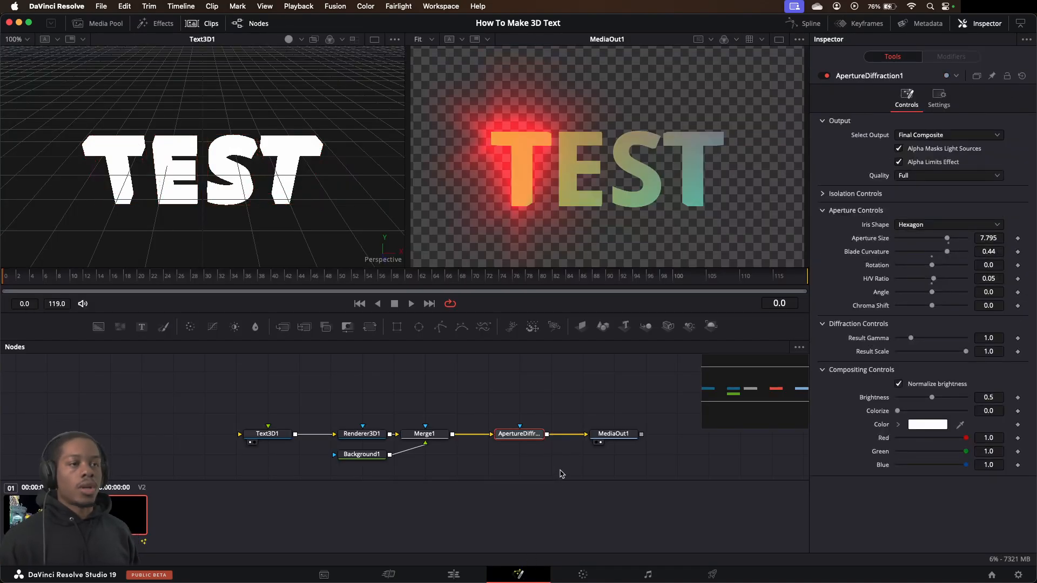